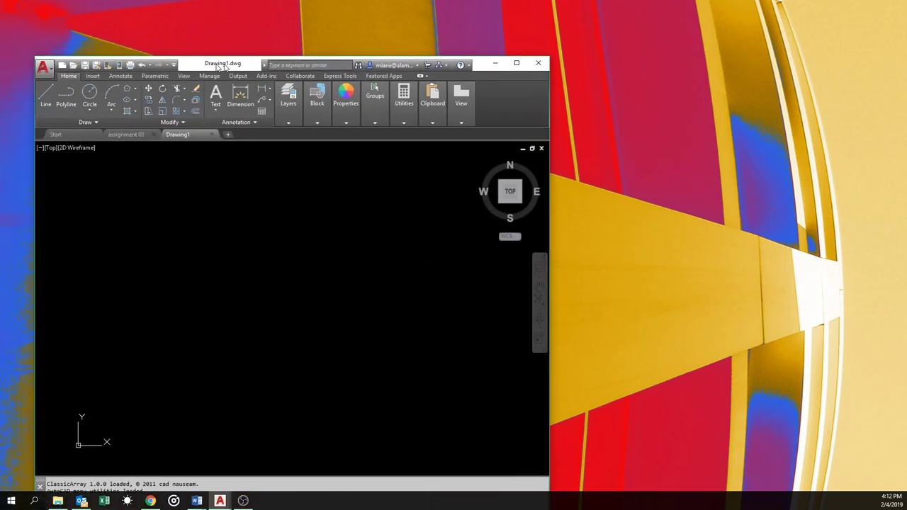
Snap AutoCAD's blank drawing to the right half and open the Assignment 2 title block document beside it.
{"action": "left_click_drag", "start_coordinate": [215, 10], "coordinate": [571, 11]}
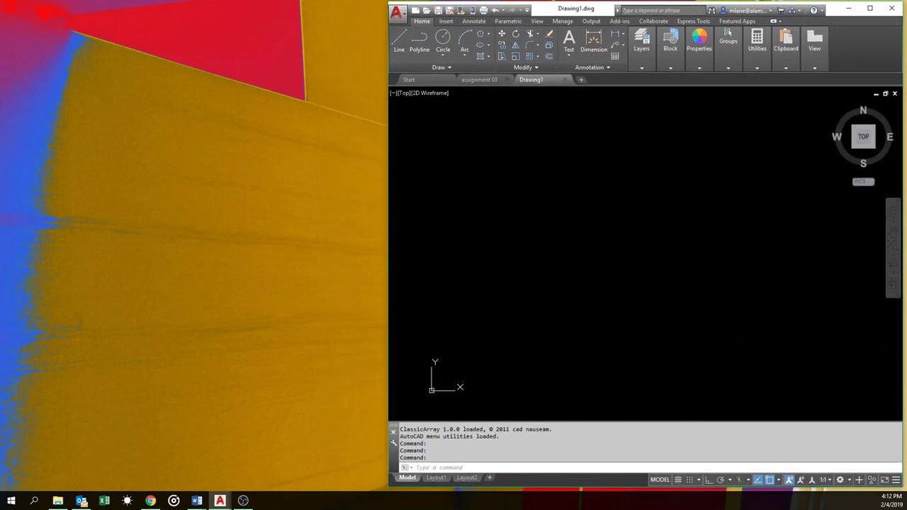
{"action": "left_click", "coordinate": [197, 500]}
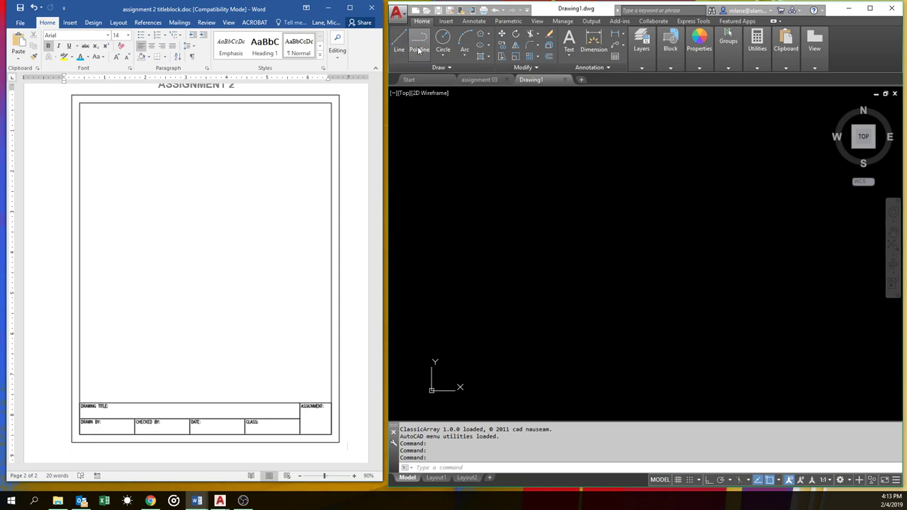
Start the Rectangle command from the Draw panel's rectangle/polygon flyout.
{"action": "left_click", "coordinate": [490, 36]}
{"action": "left_click", "coordinate": [489, 34]}
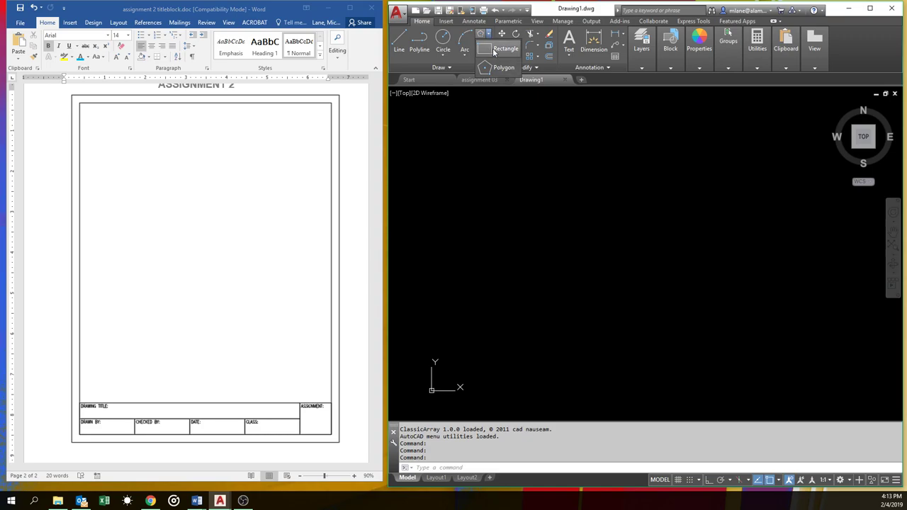
{"action": "left_click", "coordinate": [499, 49]}
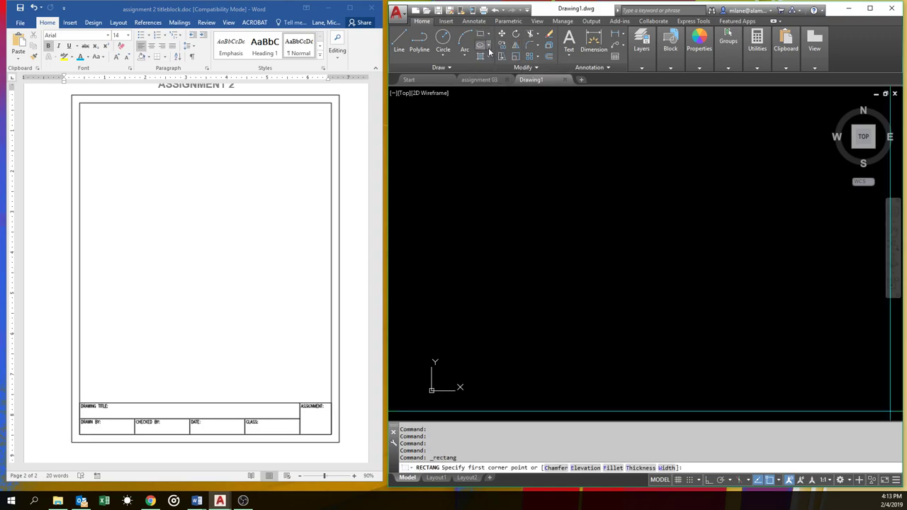
Browse the Ellipse, Hatch/Gradient and Arc flyouts, then close them.
{"action": "left_click", "coordinate": [488, 45]}
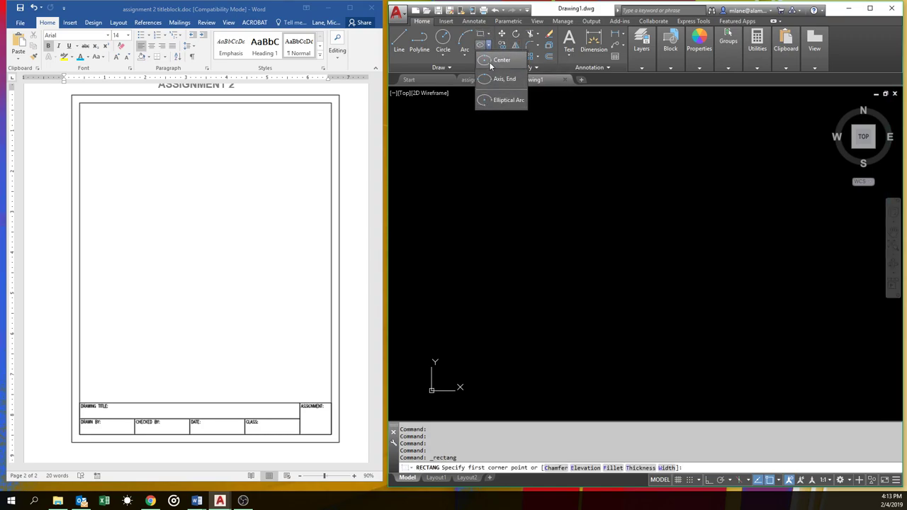
{"action": "left_click", "coordinate": [487, 42]}
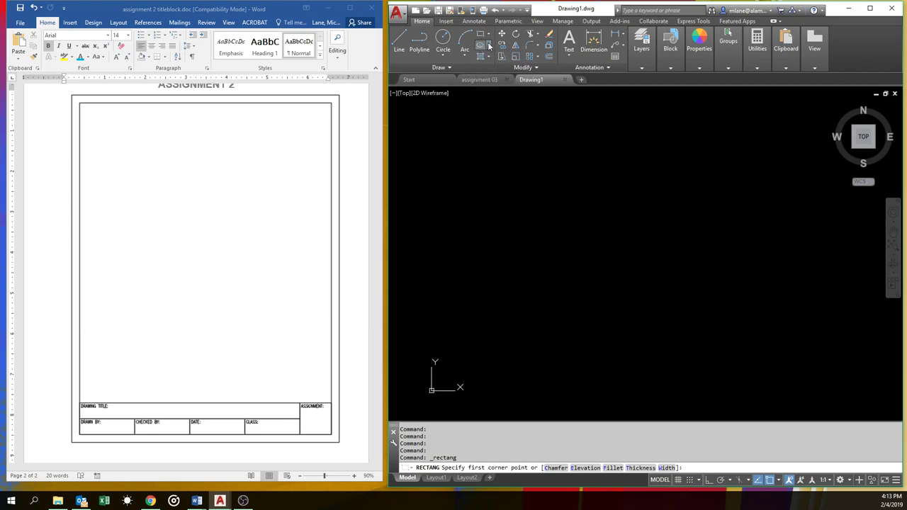
{"action": "left_click", "coordinate": [488, 57]}
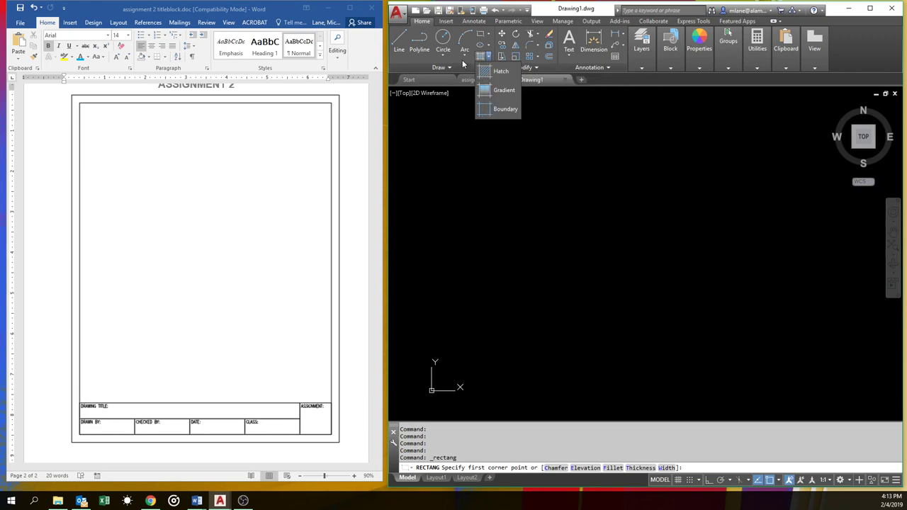
{"action": "left_click", "coordinate": [464, 55]}
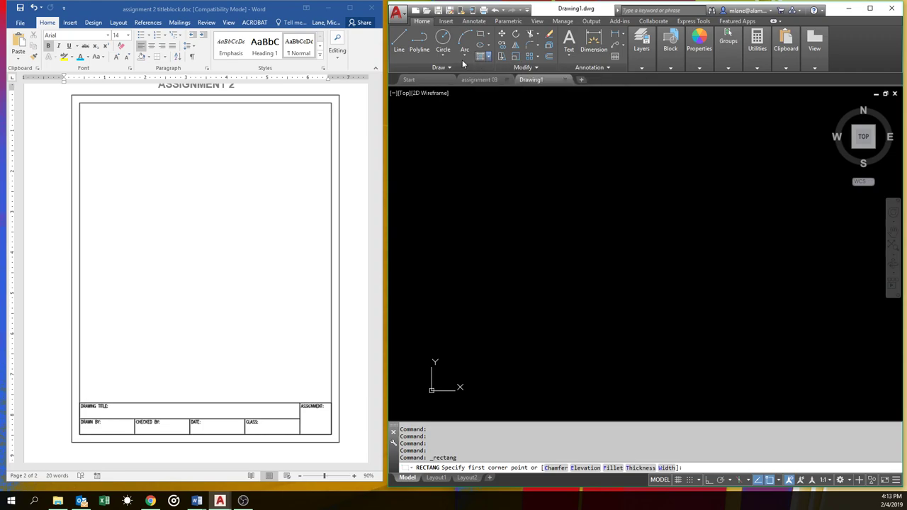
{"action": "left_click", "coordinate": [639, 266]}
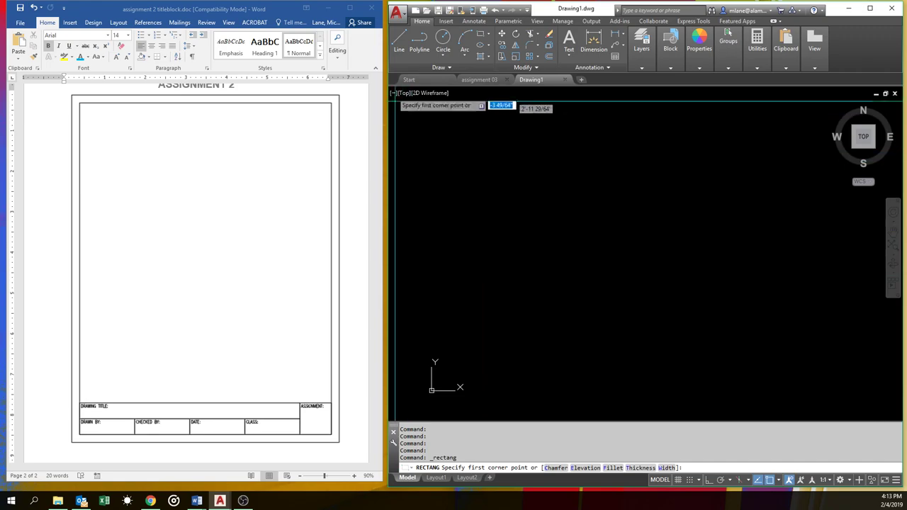
Cancel the rectangle and draw connected lines forming a triangle, continuing partway up the left side.
{"action": "left_click", "coordinate": [399, 42]}
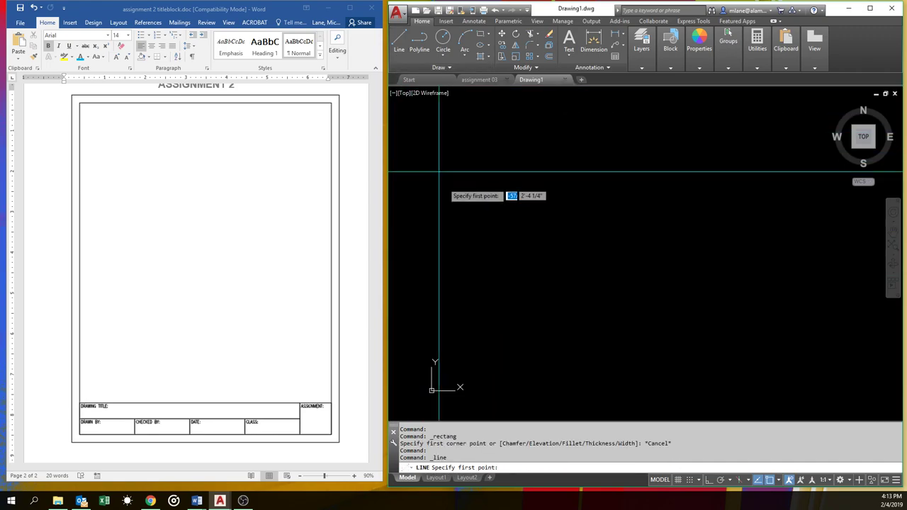
{"action": "left_click", "coordinate": [476, 290]}
{"action": "left_click", "coordinate": [618, 148]}
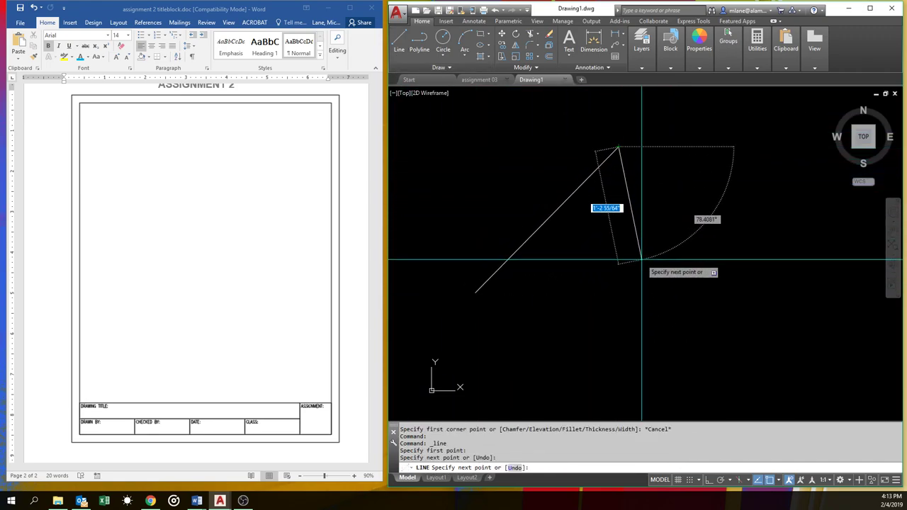
{"action": "left_click", "coordinate": [672, 300]}
{"action": "left_click", "coordinate": [550, 348]}
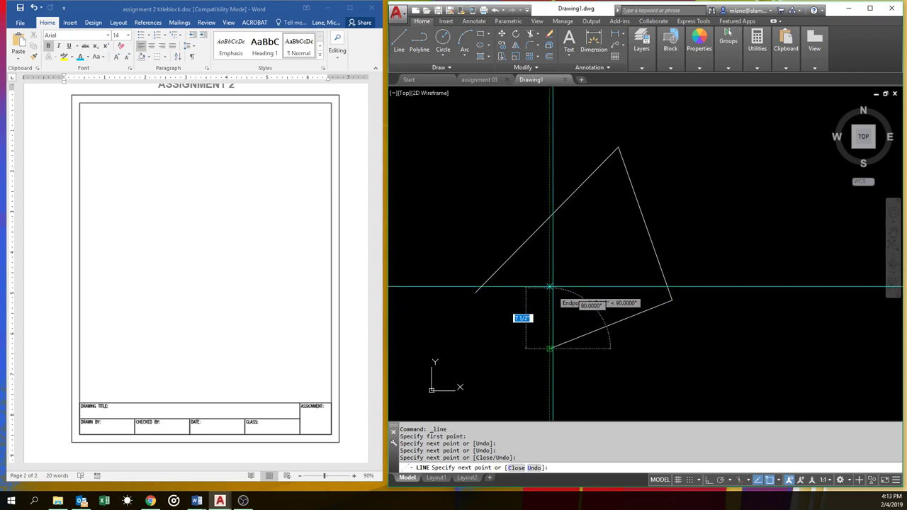
{"action": "left_click", "coordinate": [565, 252]}
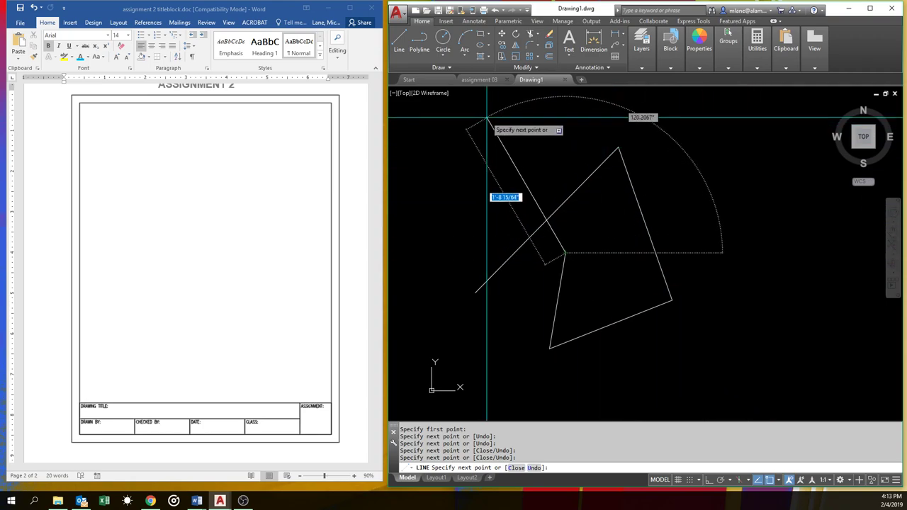
With Ortho on, add a vertical leg up and a horizontal leg left, then end the chain.
{"action": "key", "text": "F8"}
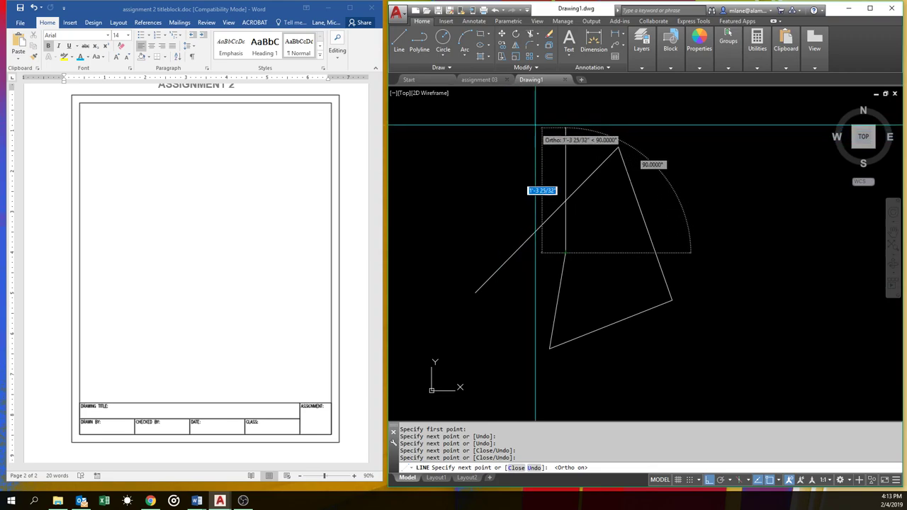
{"action": "left_click", "coordinate": [540, 117]}
{"action": "left_click", "coordinate": [460, 118]}
{"action": "key", "text": "Return"}
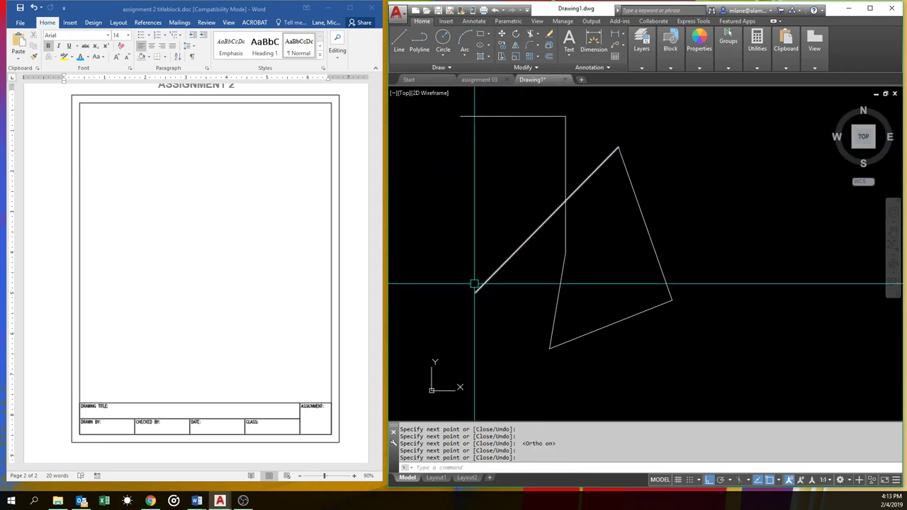
Toggle object snap off and back on, then start a new line with L.
{"action": "key", "text": "F3"}
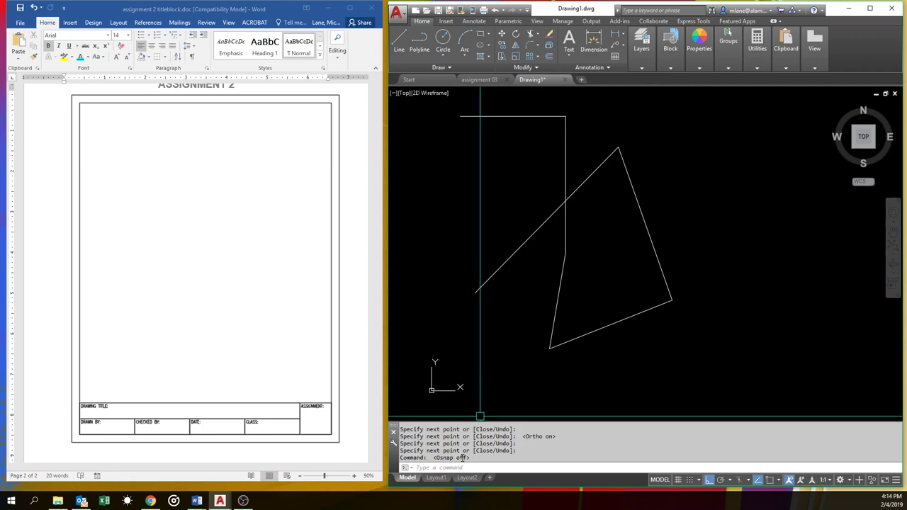
{"action": "key", "text": "F3"}
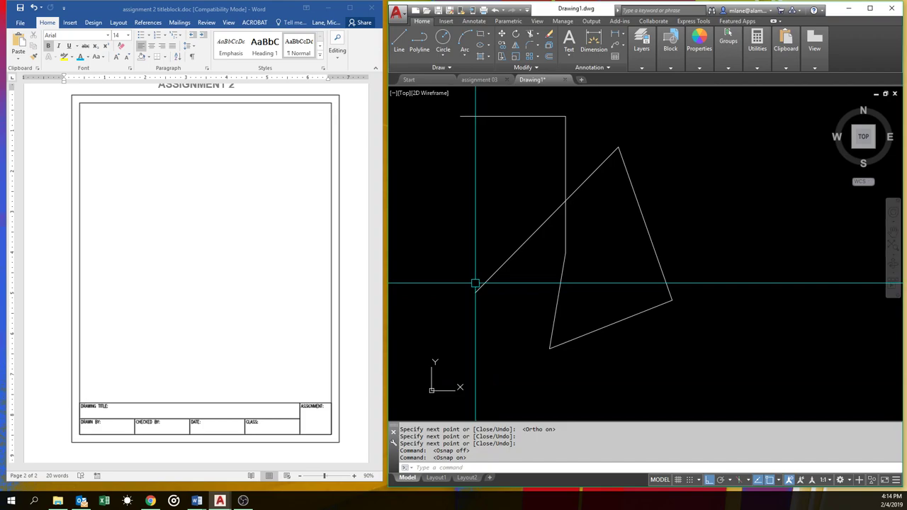
{"action": "type", "text": "l"}
{"action": "key", "text": "Return"}
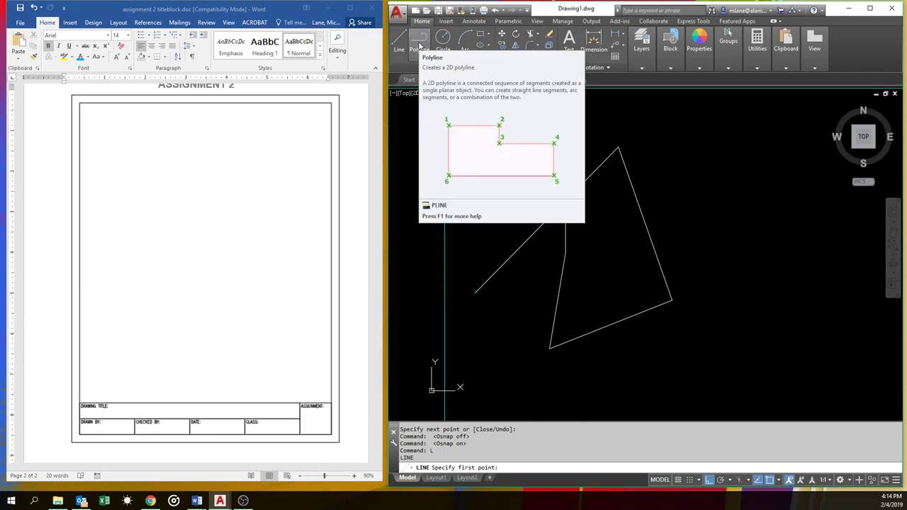
Draw a polyline with Ortho off, tracing a parallel outline around the triangle and up to the top.
{"action": "left_click", "coordinate": [419, 46]}
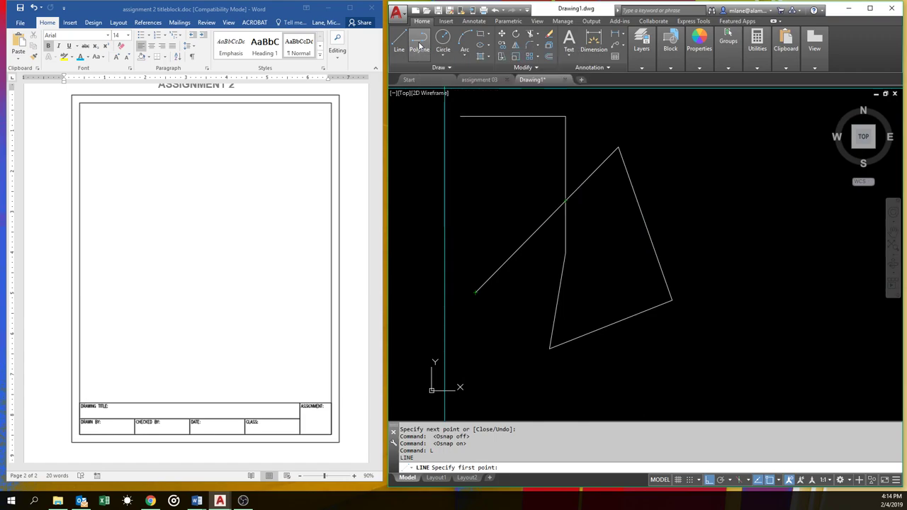
{"action": "left_click", "coordinate": [460, 282]}
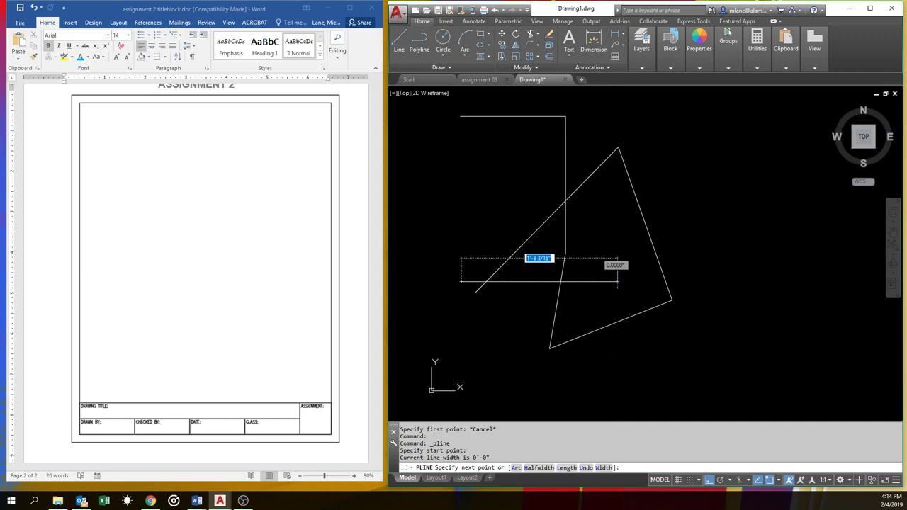
{"action": "key", "text": "F8"}
{"action": "left_click", "coordinate": [617, 129]}
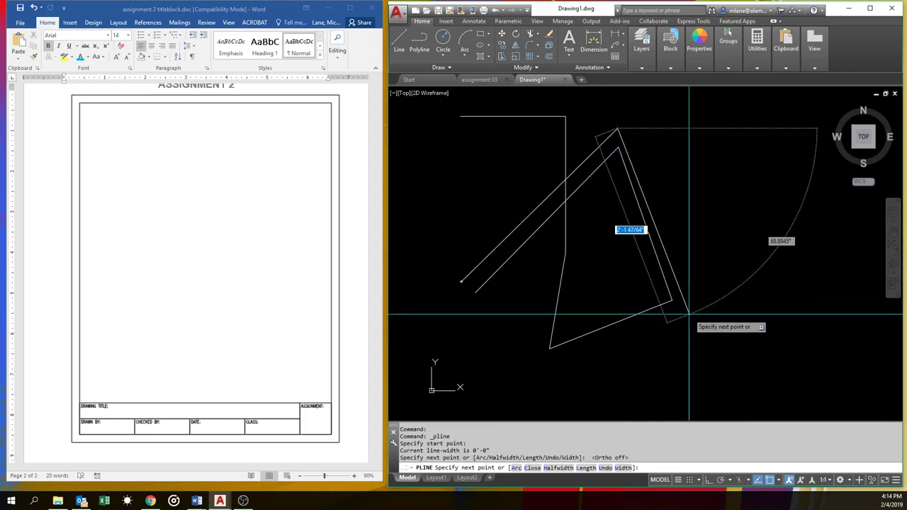
{"action": "left_click", "coordinate": [687, 313]}
{"action": "left_click", "coordinate": [532, 367]}
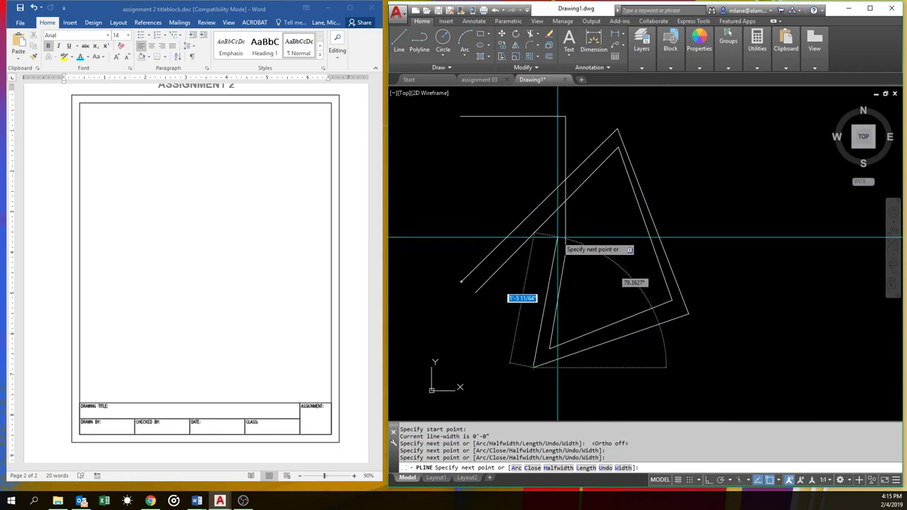
{"action": "left_click", "coordinate": [555, 242]}
{"action": "left_click", "coordinate": [555, 129]}
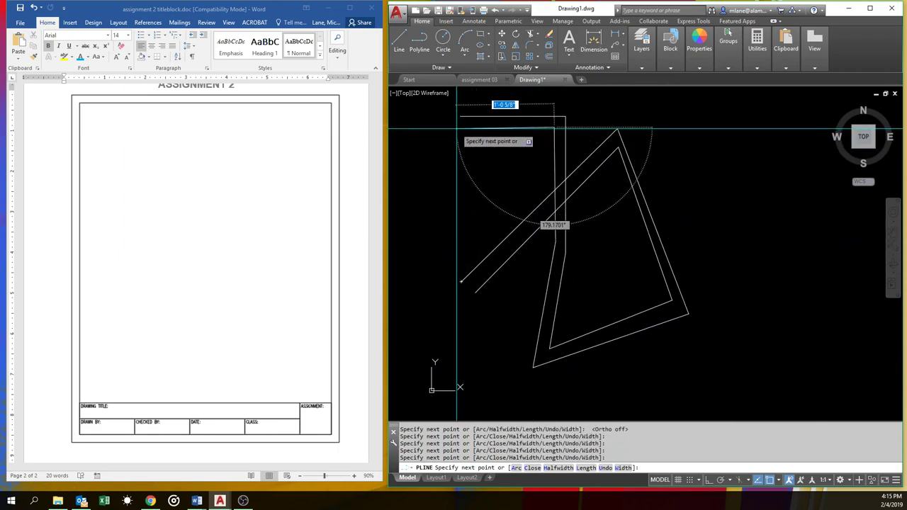
{"action": "left_click", "coordinate": [456, 129]}
{"action": "key", "text": "Return"}
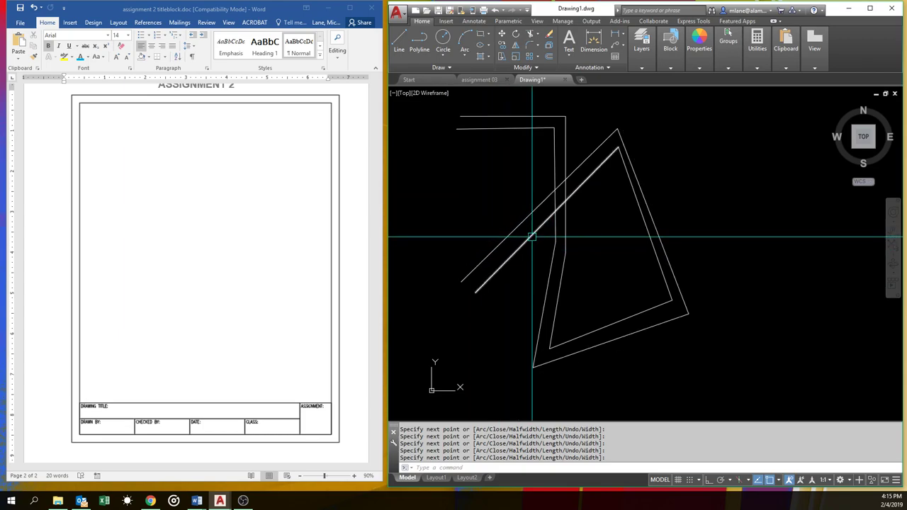
Select the inner diagonal line, clear the selection, then select the new outer polyline.
{"action": "left_click", "coordinate": [522, 245]}
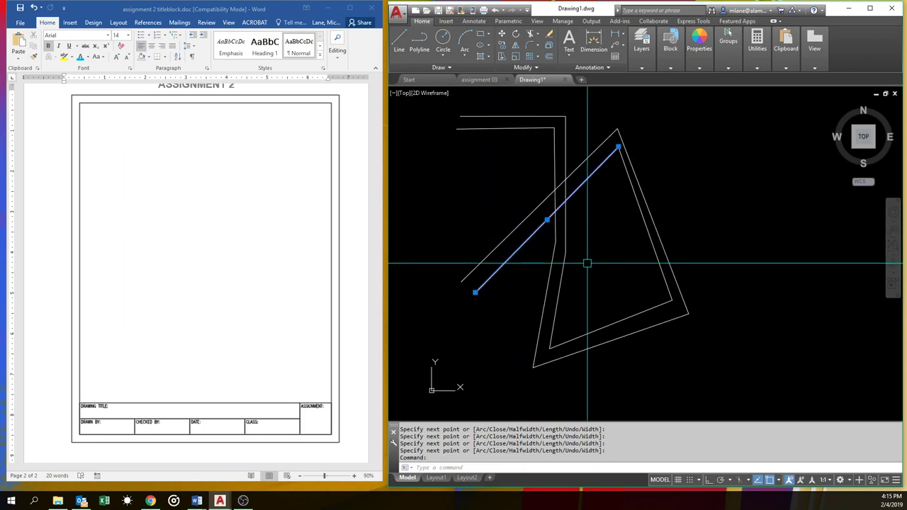
{"action": "key", "text": "Escape"}
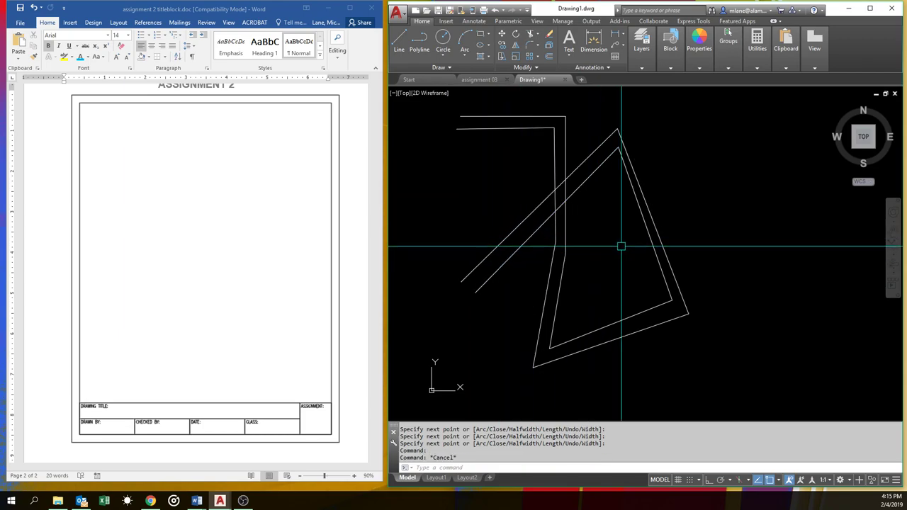
{"action": "left_click", "coordinate": [654, 210]}
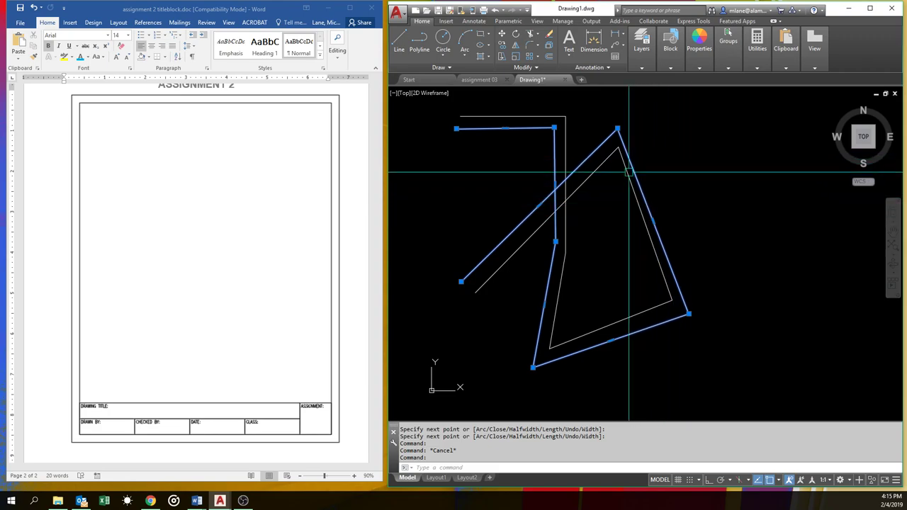
Erase the inner diagonal line and the remaining inner lines.
{"action": "key", "text": "Escape"}
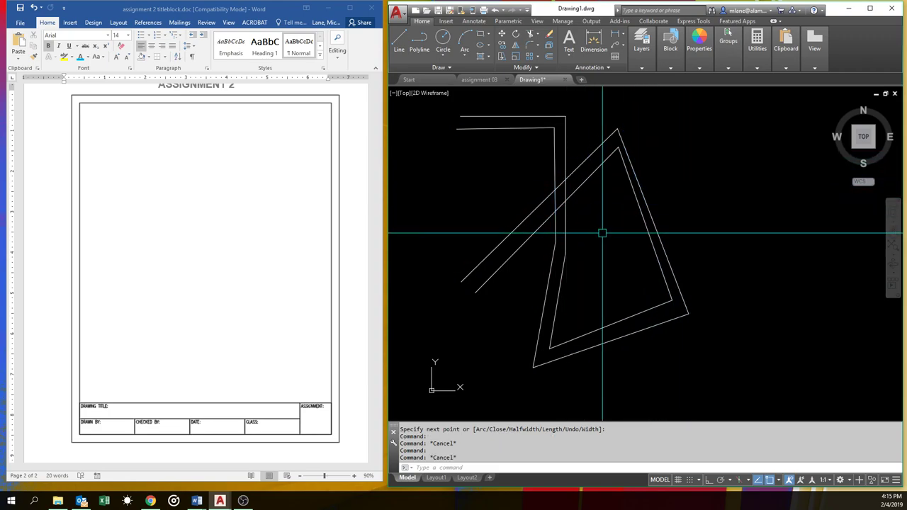
{"action": "type", "text": "e"}
{"action": "key", "text": "Return"}
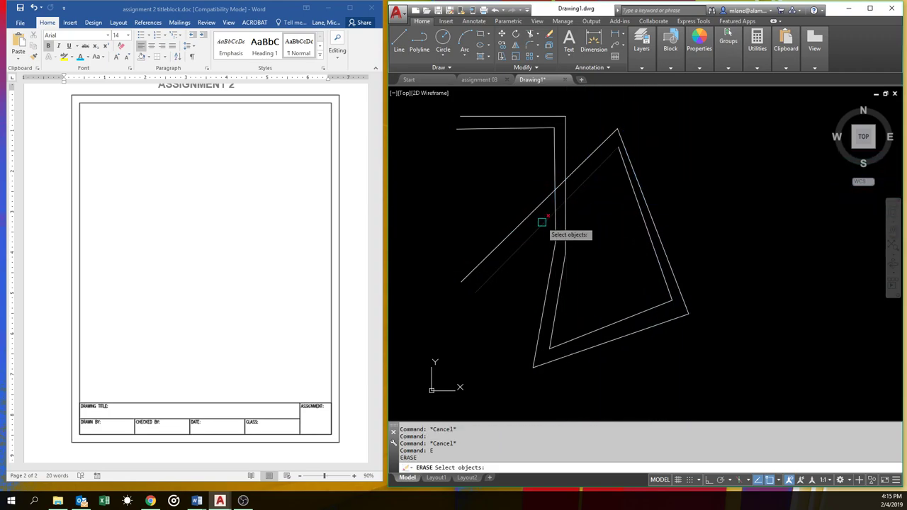
{"action": "left_click", "coordinate": [543, 222]}
{"action": "key", "text": "Return"}
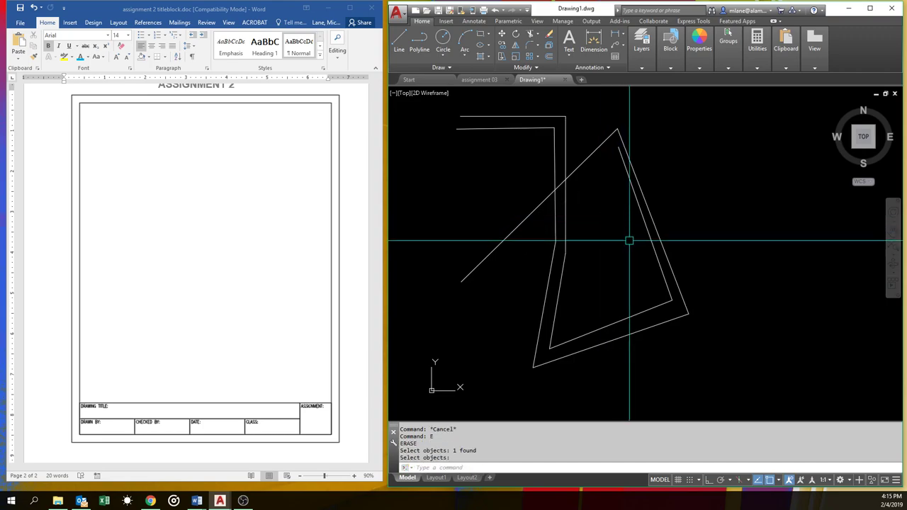
{"action": "key", "text": "Return"}
{"action": "left_click", "coordinate": [584, 163]}
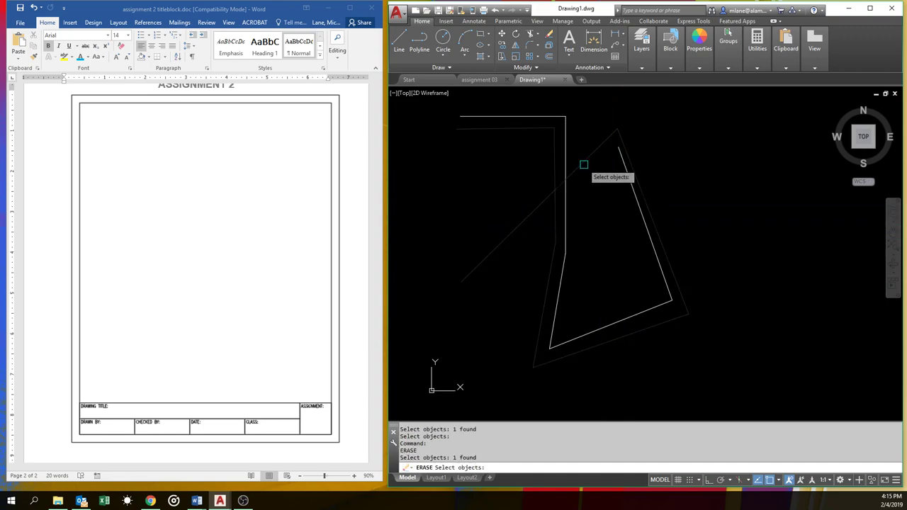
{"action": "key", "text": "Return"}
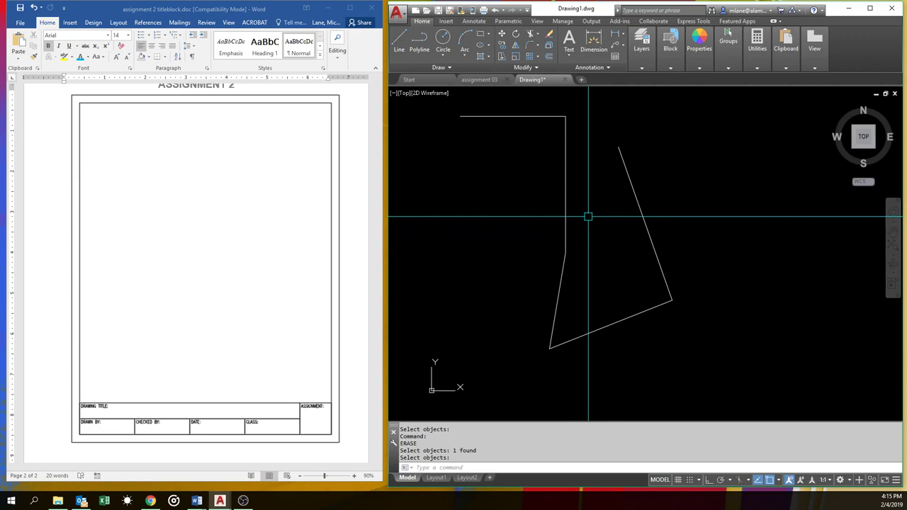
Undo the erasures, undo once more with U, then REDO to restore the offset outlines.
{"action": "key", "text": "ctrl+z"}
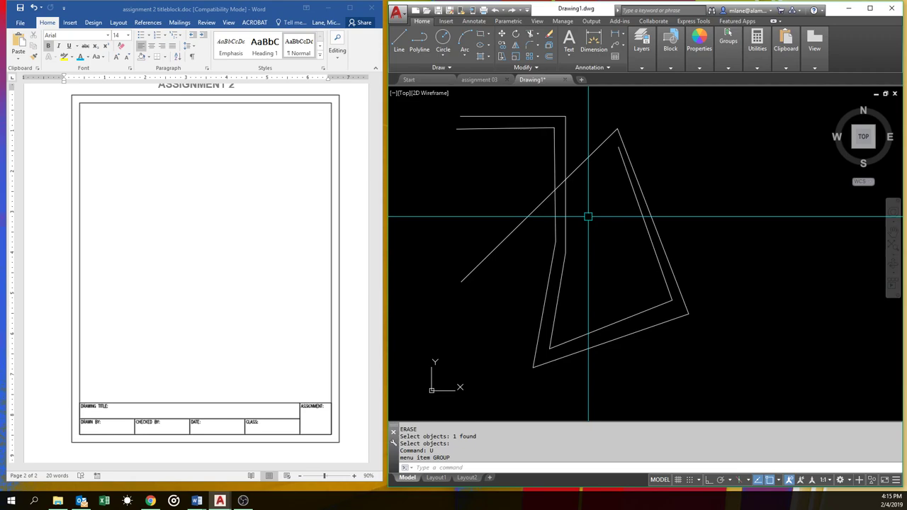
{"action": "key", "text": "ctrl+z"}
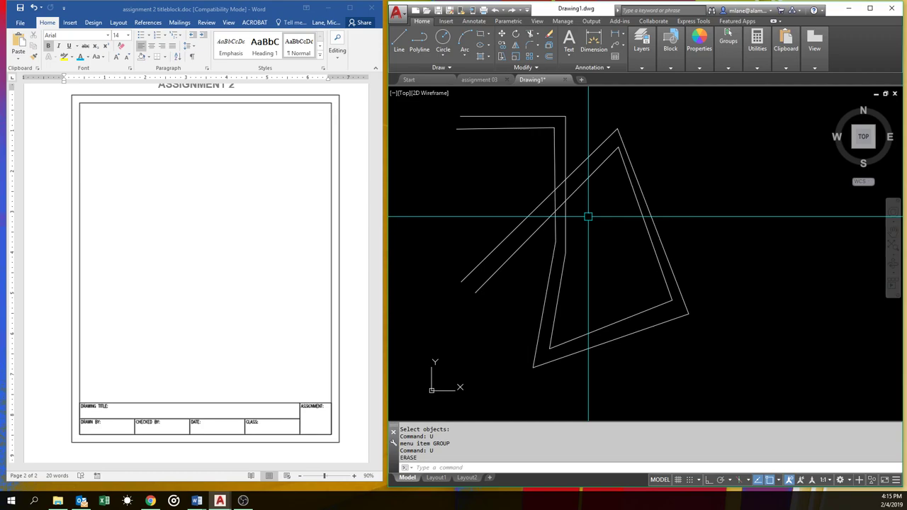
{"action": "type", "text": "u"}
{"action": "key", "text": "Return"}
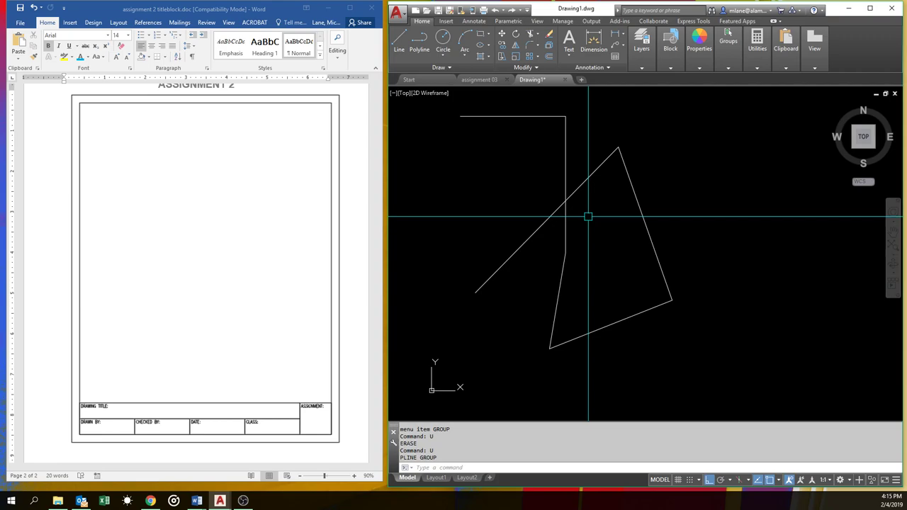
{"action": "type", "text": "redo"}
{"action": "key", "text": "Return"}
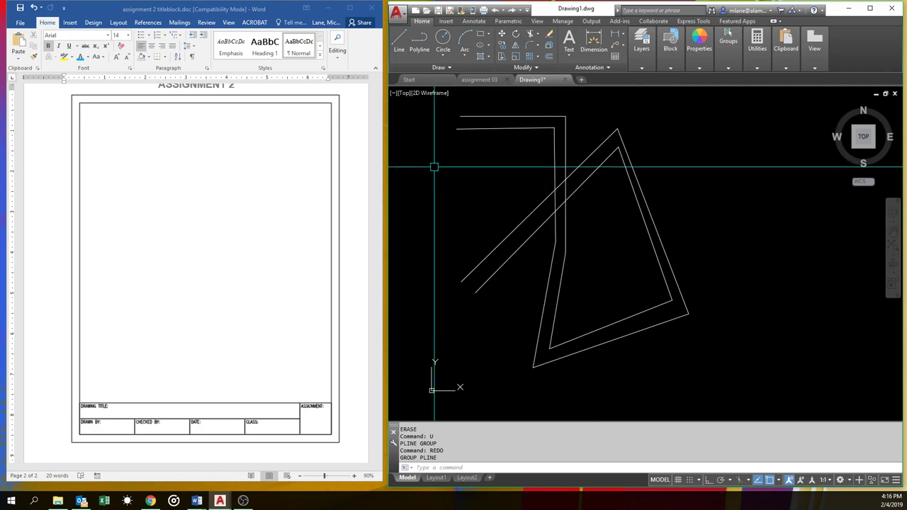
Draw a radius-6 circle to the right of the triangle.
{"action": "left_click", "coordinate": [443, 53]}
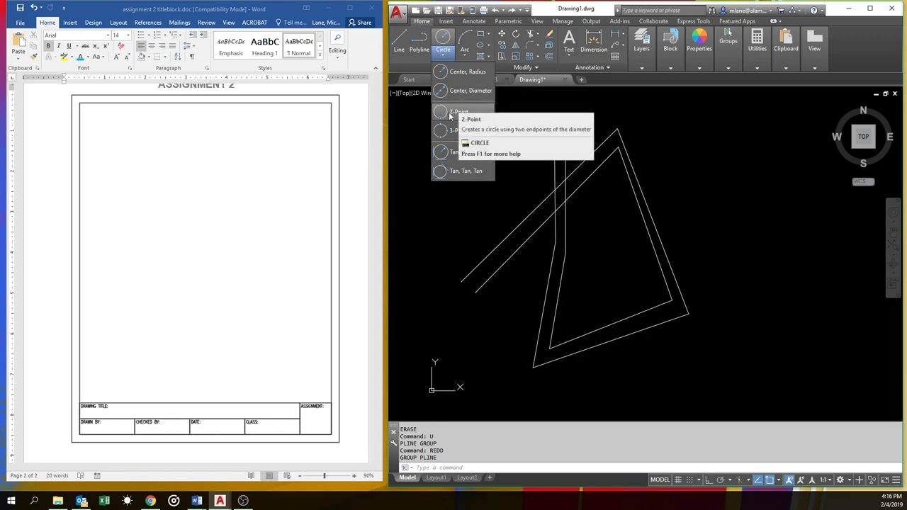
{"action": "left_click", "coordinate": [451, 72]}
{"action": "left_click", "coordinate": [719, 204]}
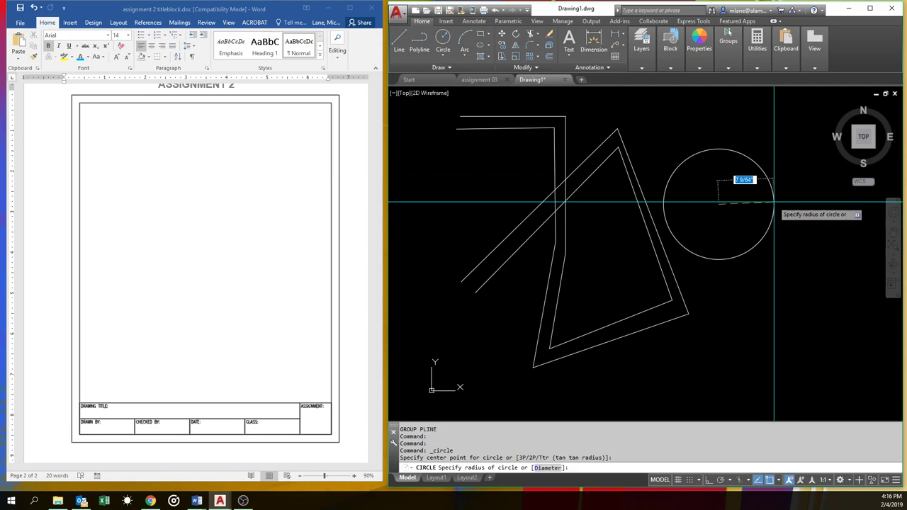
{"action": "type", "text": "6"}
{"action": "key", "text": "Return"}
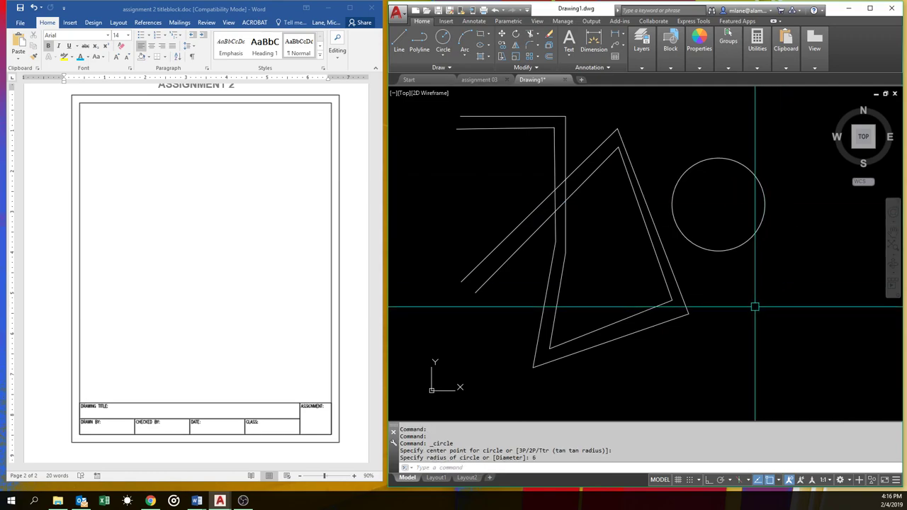
Draw a diameter-6 circle below the first circle.
{"action": "key", "text": "Return"}
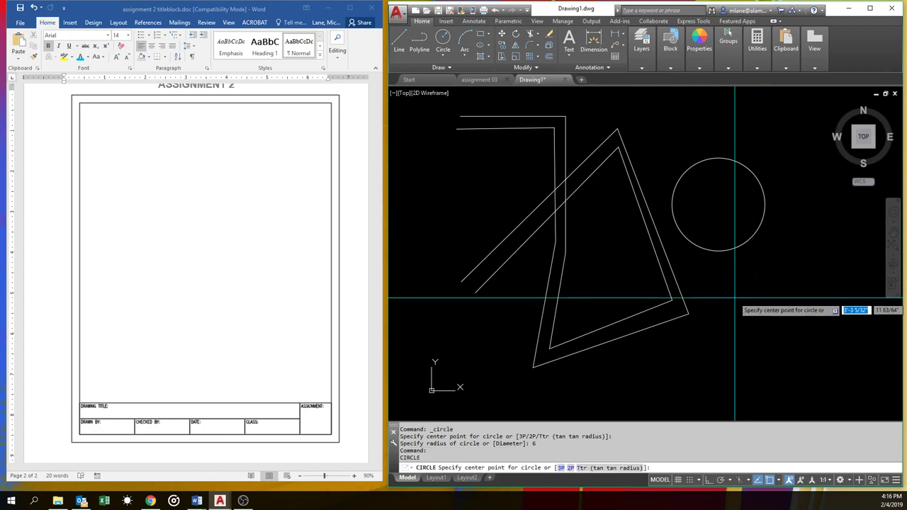
{"action": "left_click", "coordinate": [726, 298]}
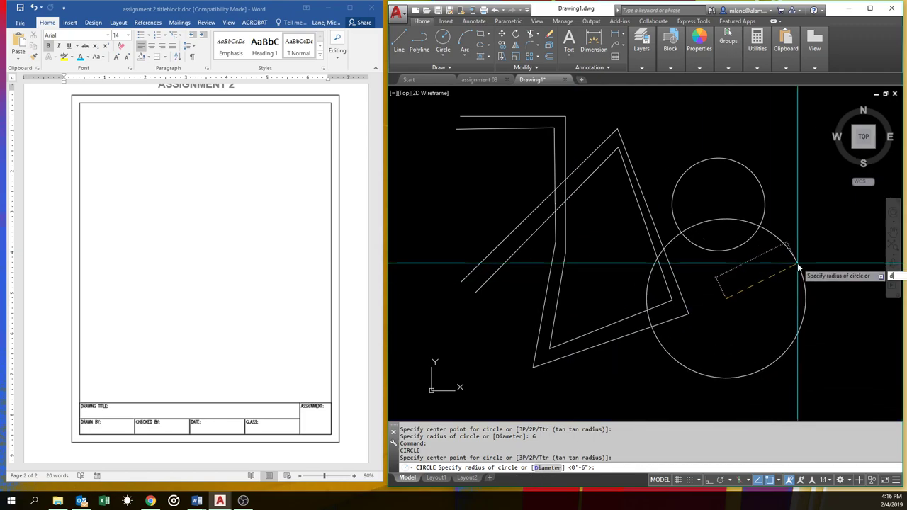
{"action": "type", "text": "d"}
{"action": "key", "text": "Return"}
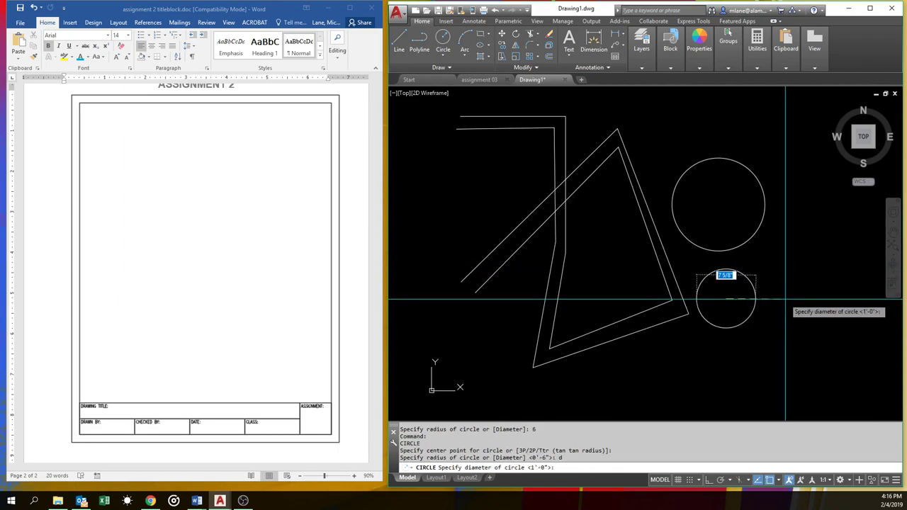
{"action": "type", "text": "6"}
{"action": "key", "text": "Return"}
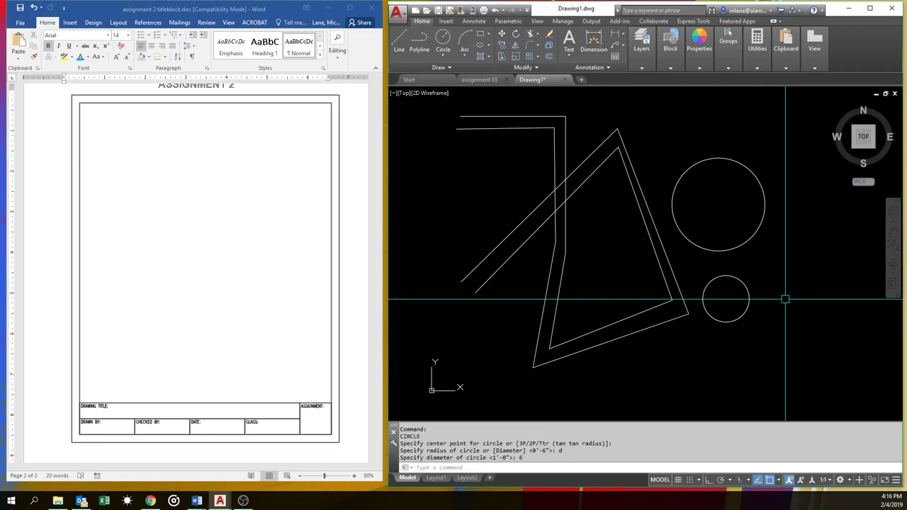
Try a 2-Point circle by typing 2 as the first end, then cancel it.
{"action": "left_click", "coordinate": [443, 53]}
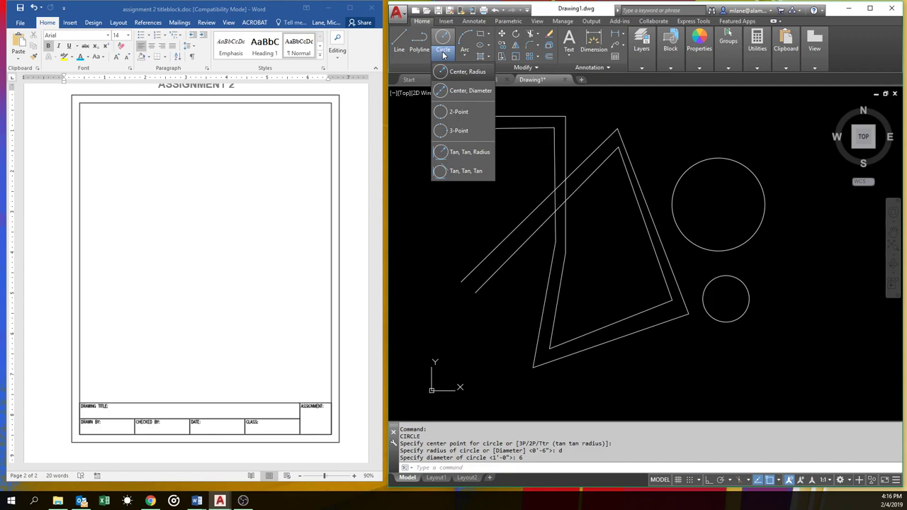
{"action": "left_click", "coordinate": [457, 112]}
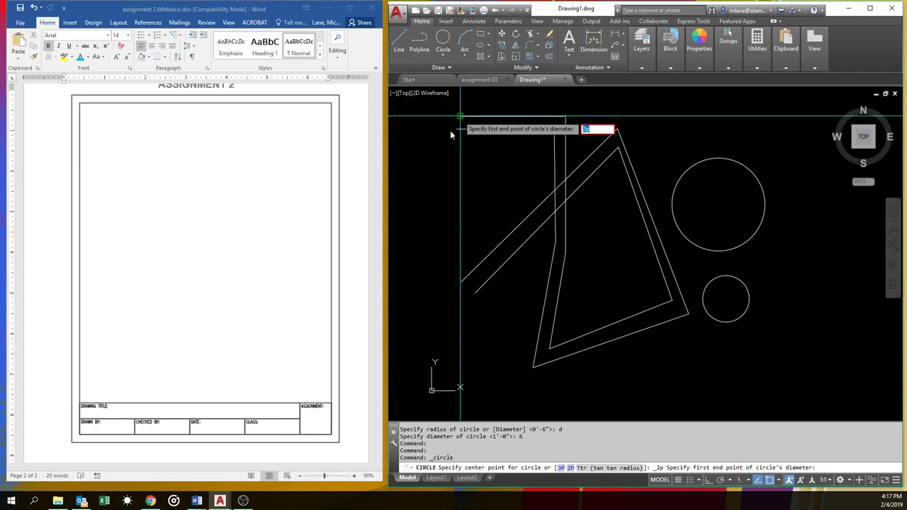
{"action": "key", "text": "BackSpace"}
{"action": "type", "text": "2"}
{"action": "key", "text": "Return"}
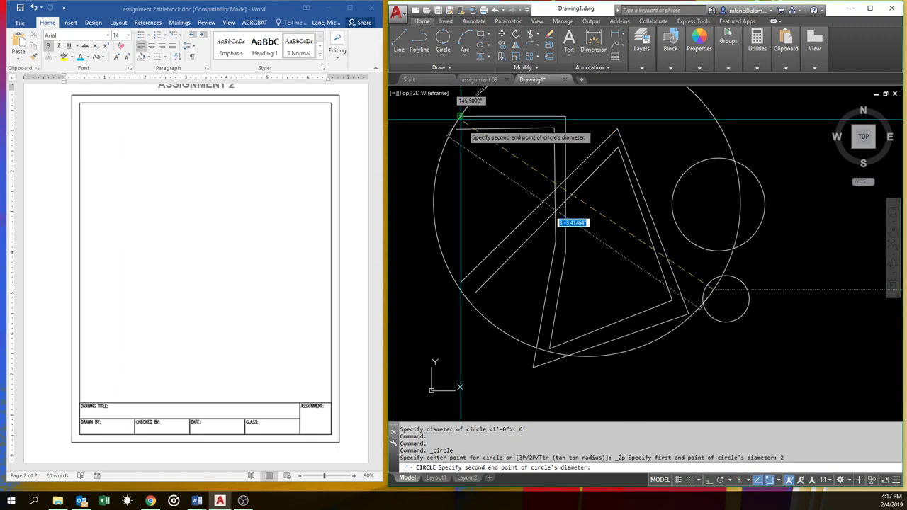
{"action": "key", "text": "Escape"}
{"action": "key", "text": "Escape"}
{"action": "key", "text": "Escape"}
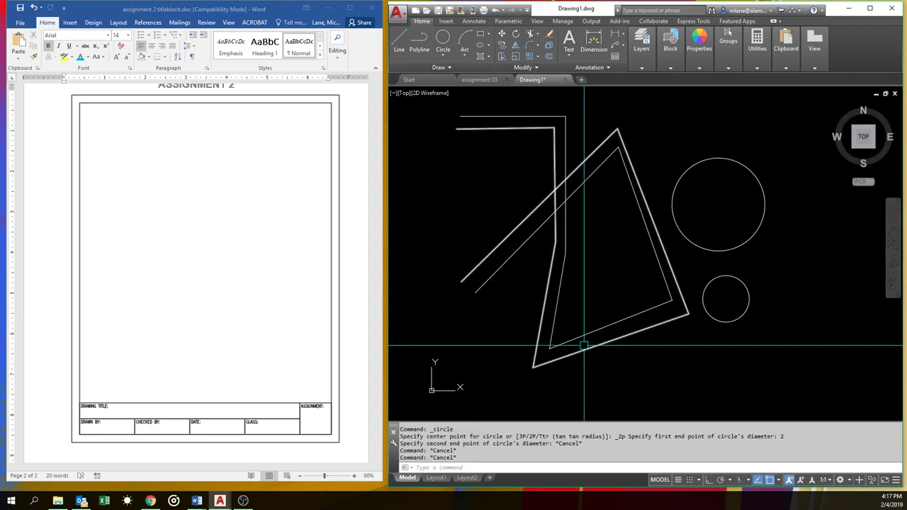
Draw a 2-Point circle spanning the two top-left outline corners, then cancel the command.
{"action": "left_click", "coordinate": [445, 41]}
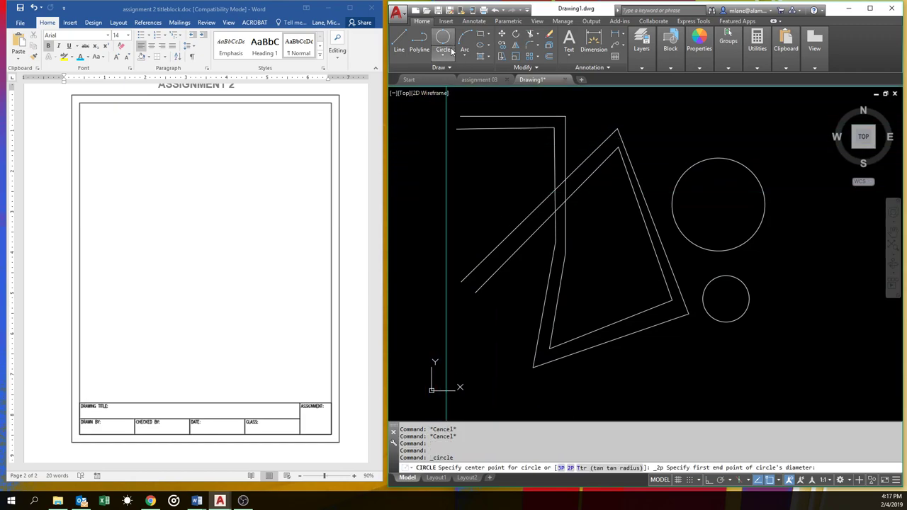
{"action": "left_click", "coordinate": [452, 52]}
{"action": "left_click", "coordinate": [452, 117]}
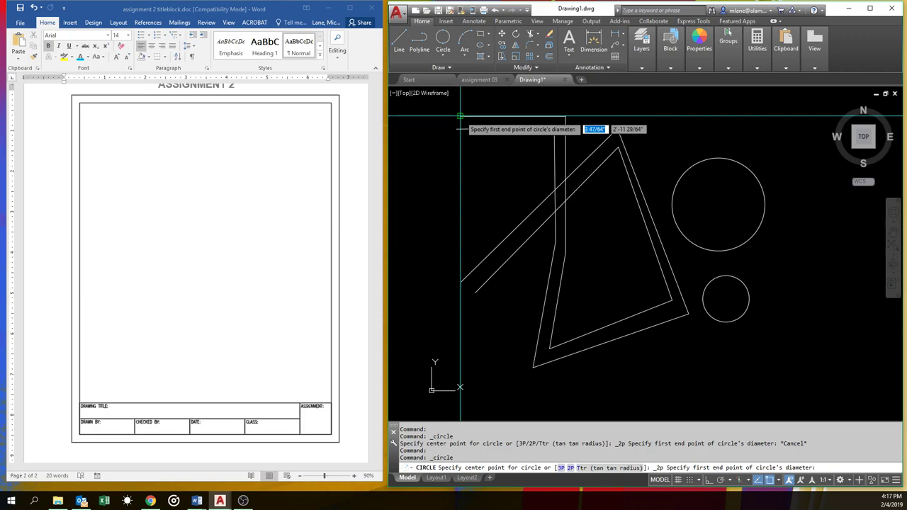
{"action": "left_click", "coordinate": [460, 116]}
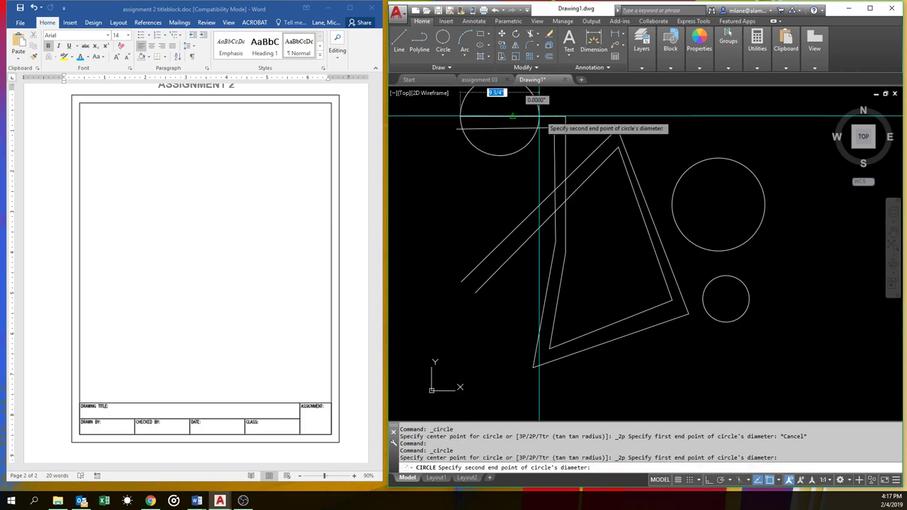
{"action": "left_click", "coordinate": [565, 115]}
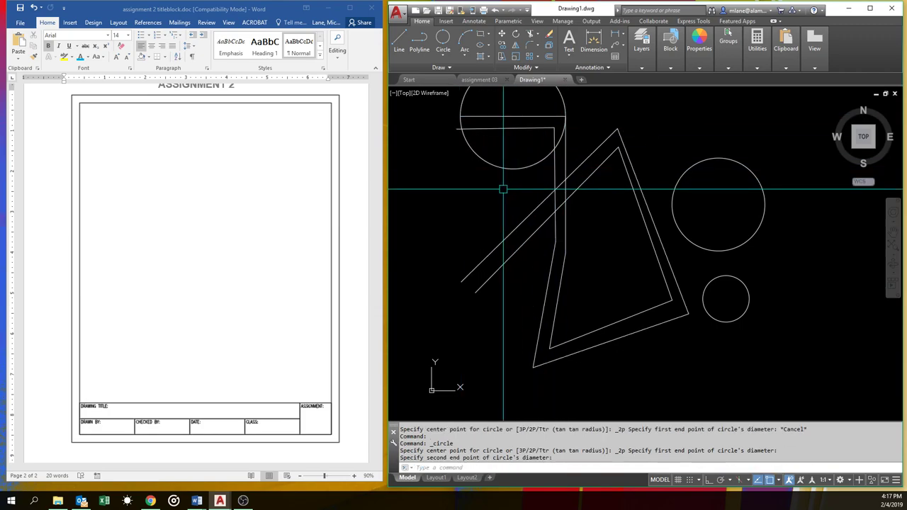
{"action": "right_click", "coordinate": [503, 189]}
{"action": "left_click", "coordinate": [528, 219]}
{"action": "key", "text": "Escape"}
{"action": "key", "text": "Escape"}
Start another 2P circle at the snapped outline corner, then cancel it.
{"action": "type", "text": "c"}
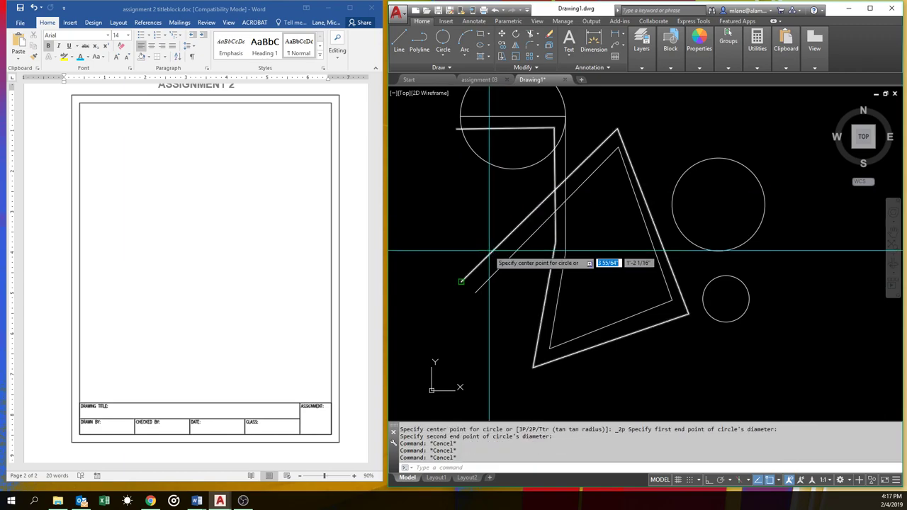
{"action": "key", "text": "Return"}
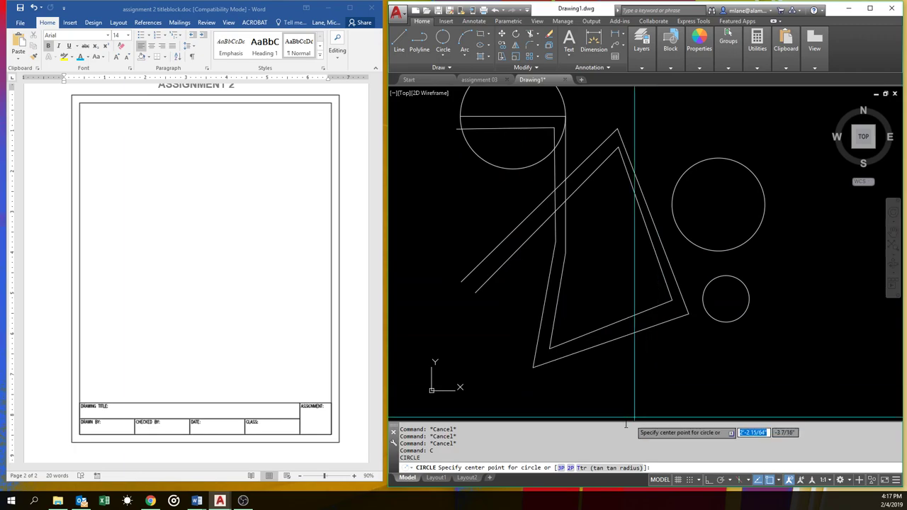
{"action": "type", "text": "2p"}
{"action": "key", "text": "Return"}
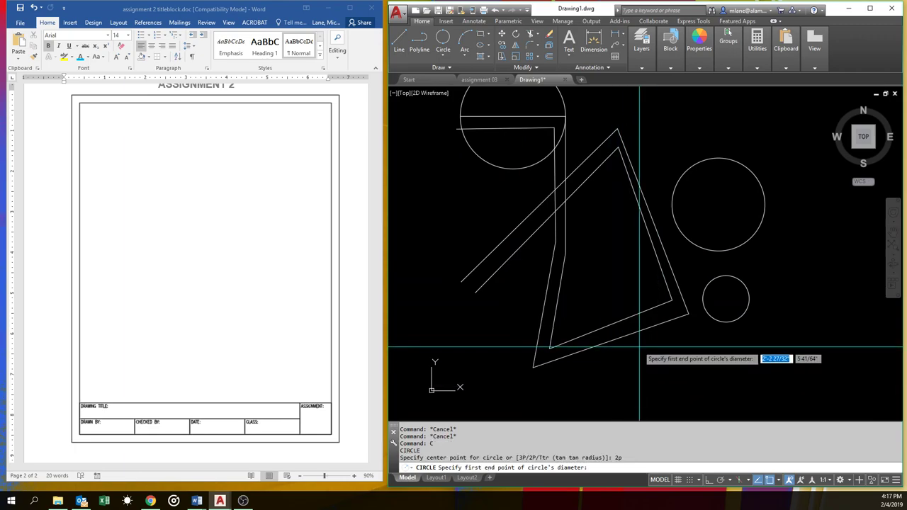
{"action": "left_click", "coordinate": [456, 128]}
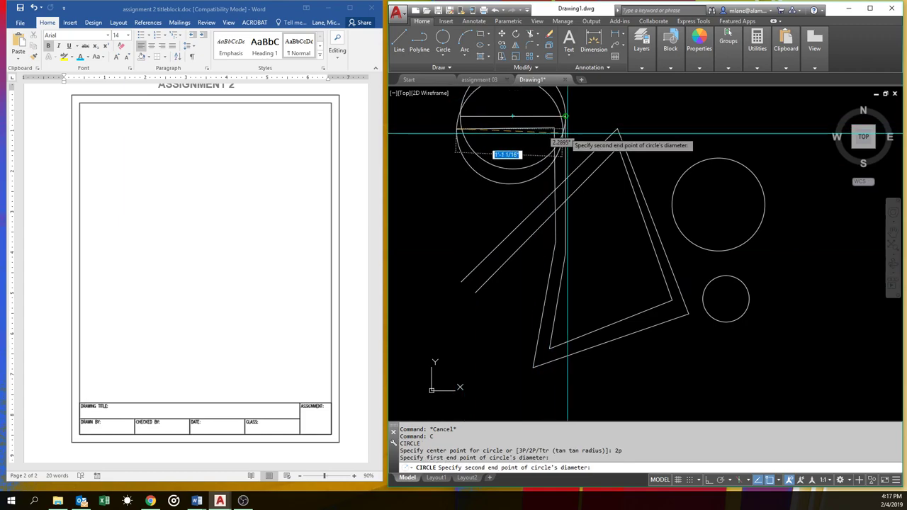
{"action": "left_click", "coordinate": [444, 55]}
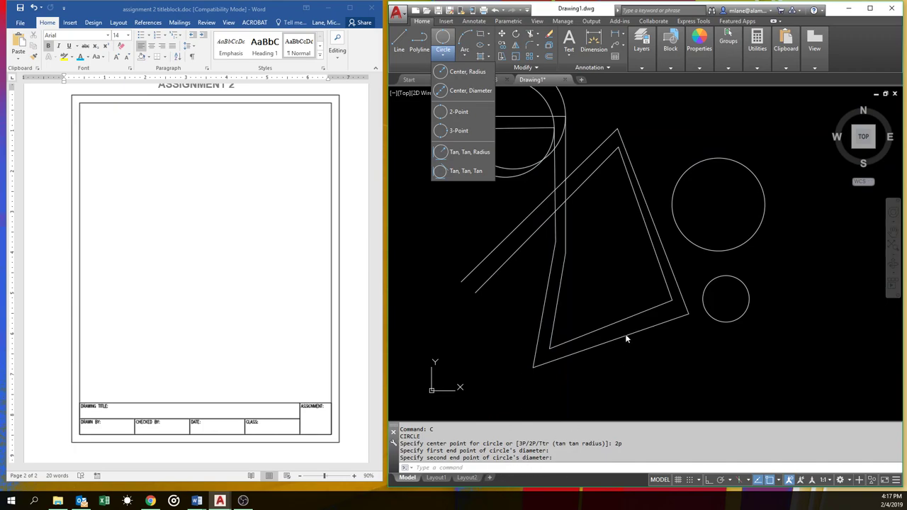
{"action": "key", "text": "Escape"}
{"action": "key", "text": "Escape"}
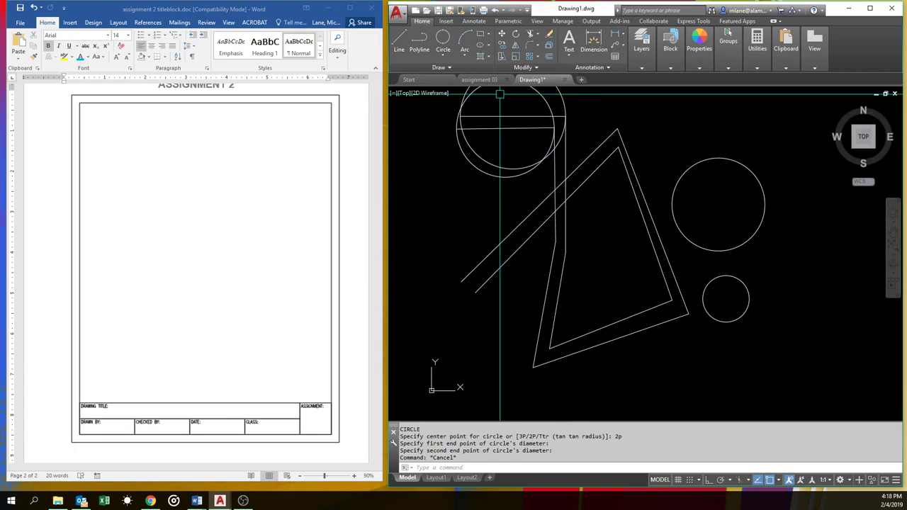
Draw a three-point arc below the triangle.
{"action": "left_click", "coordinate": [464, 41]}
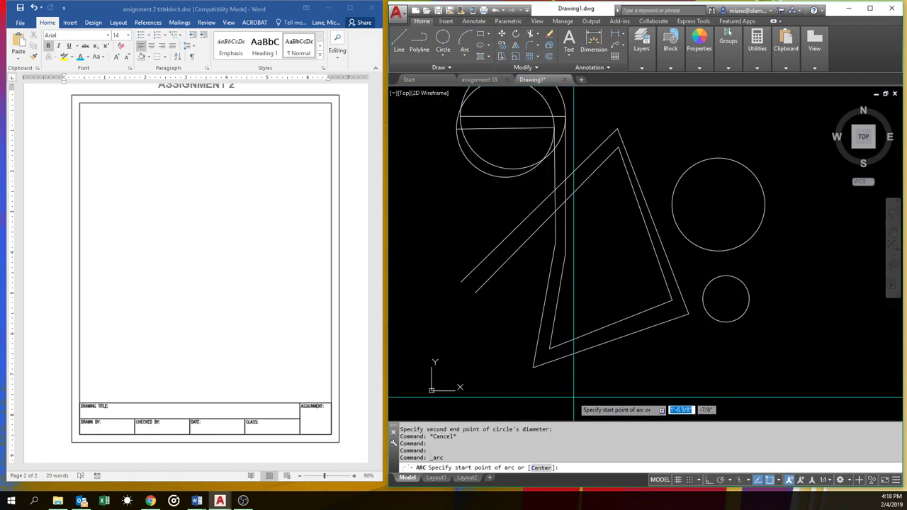
{"action": "left_click", "coordinate": [574, 397]}
{"action": "left_click", "coordinate": [641, 376]}
{"action": "left_click", "coordinate": [693, 395]}
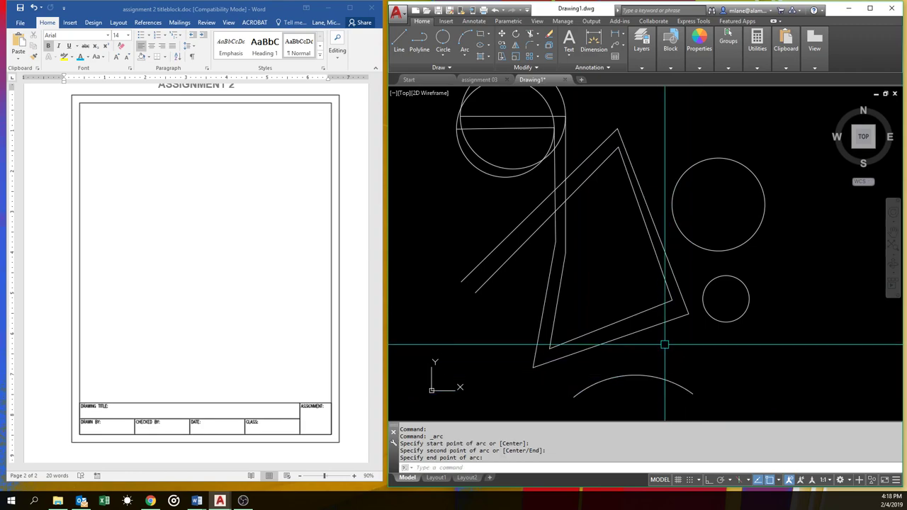
Start a centre-based arc from the triangle's lower-left corner, then cancel it and view the arc methods.
{"action": "key", "text": "Return"}
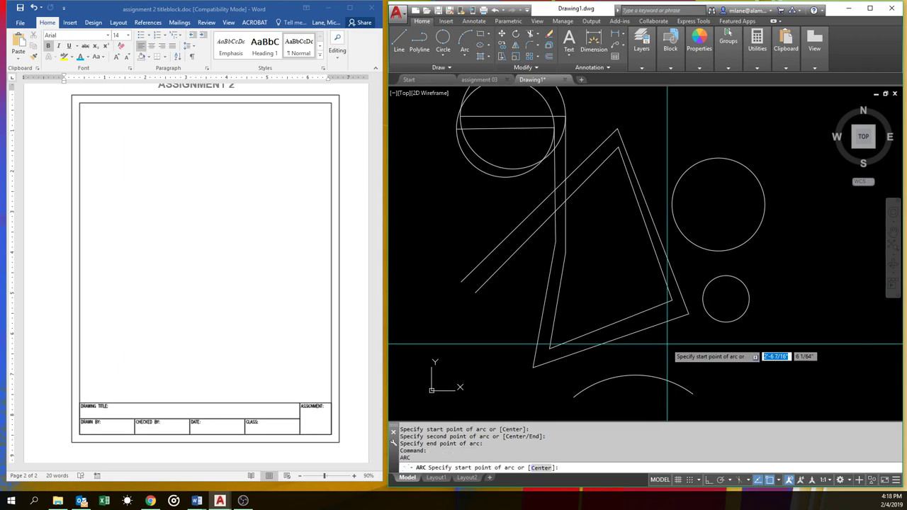
{"action": "left_click", "coordinate": [534, 366]}
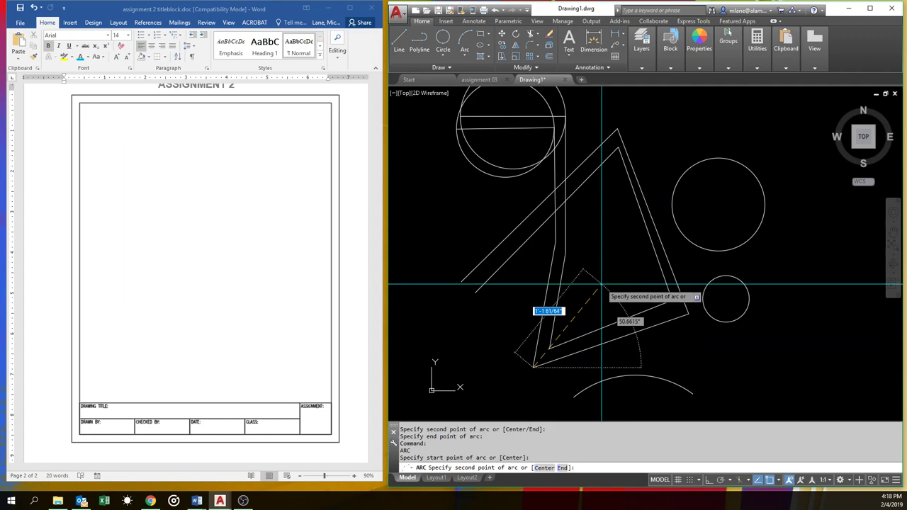
{"action": "type", "text": "c"}
{"action": "key", "text": "Return"}
{"action": "left_click", "coordinate": [564, 252]}
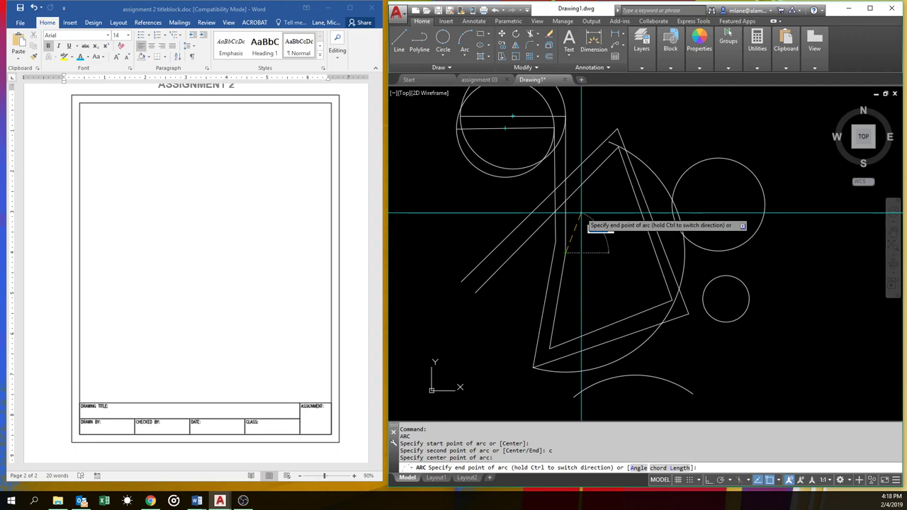
{"action": "key", "text": "Escape"}
{"action": "key", "text": "Escape"}
{"action": "left_click", "coordinate": [466, 58]}
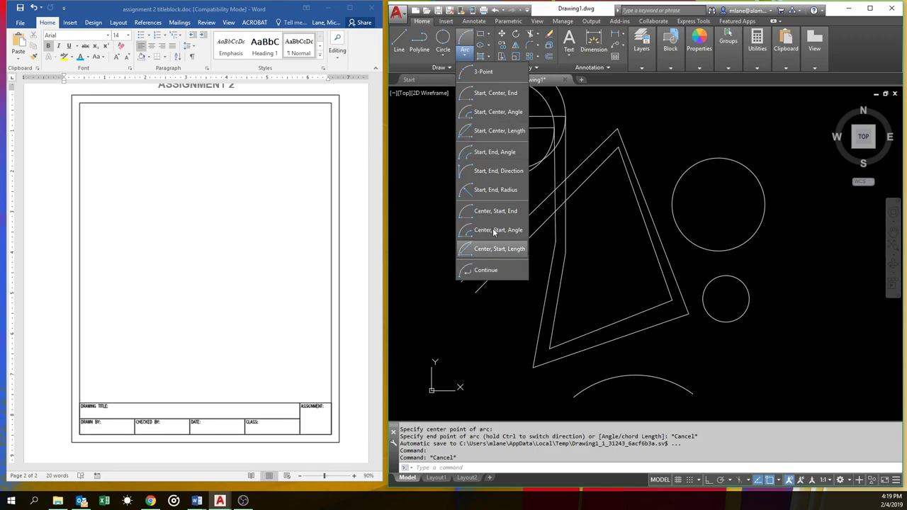
Draw a rectangle overlapping the triangle.
{"action": "left_click", "coordinate": [417, 249]}
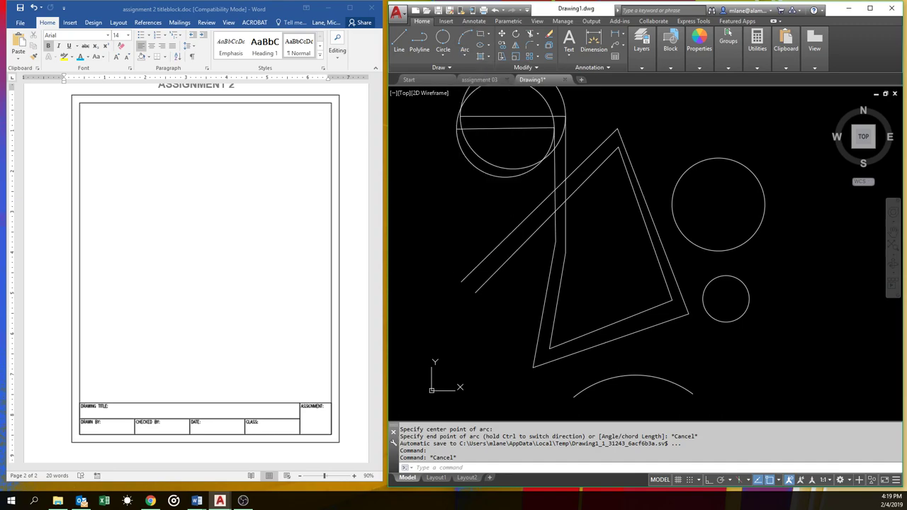
{"action": "left_click", "coordinate": [481, 37]}
{"action": "left_click", "coordinate": [576, 306]}
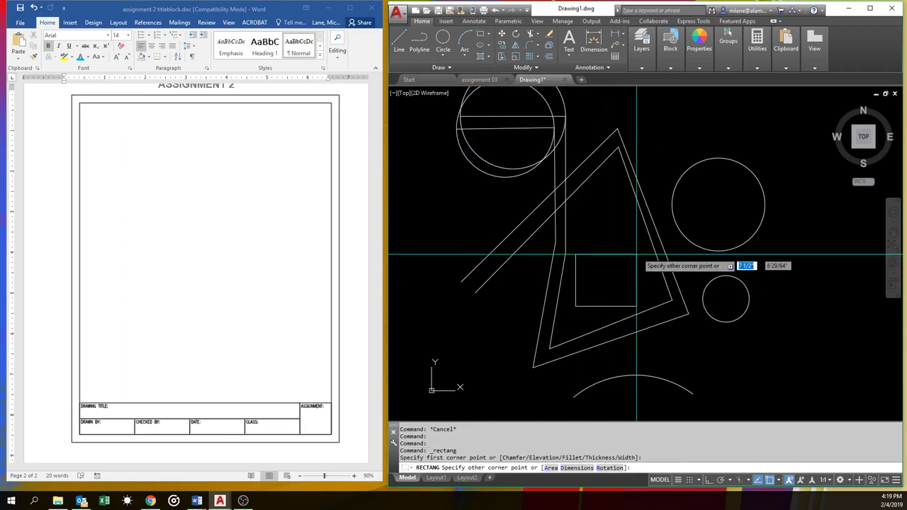
{"action": "left_click", "coordinate": [713, 203]}
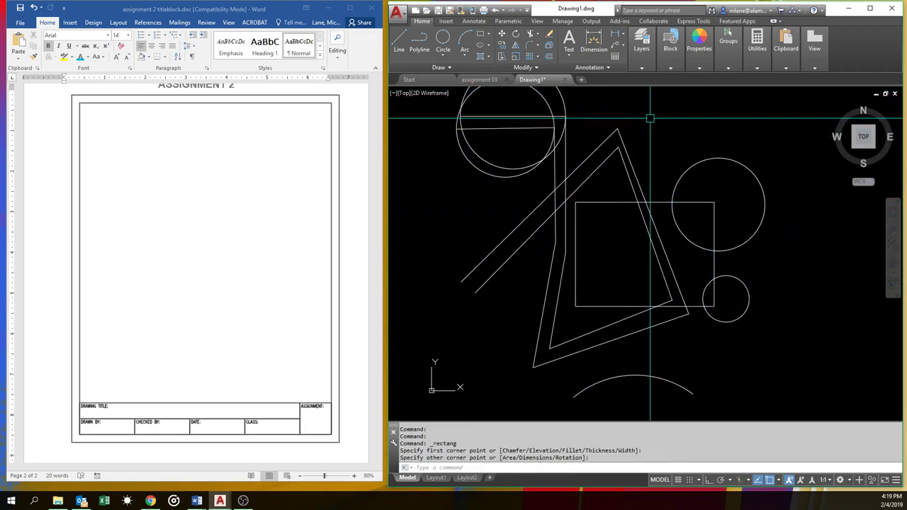
Draw a centre-based ellipse whose first axis ends at the triangle apex.
{"action": "left_click", "coordinate": [488, 43]}
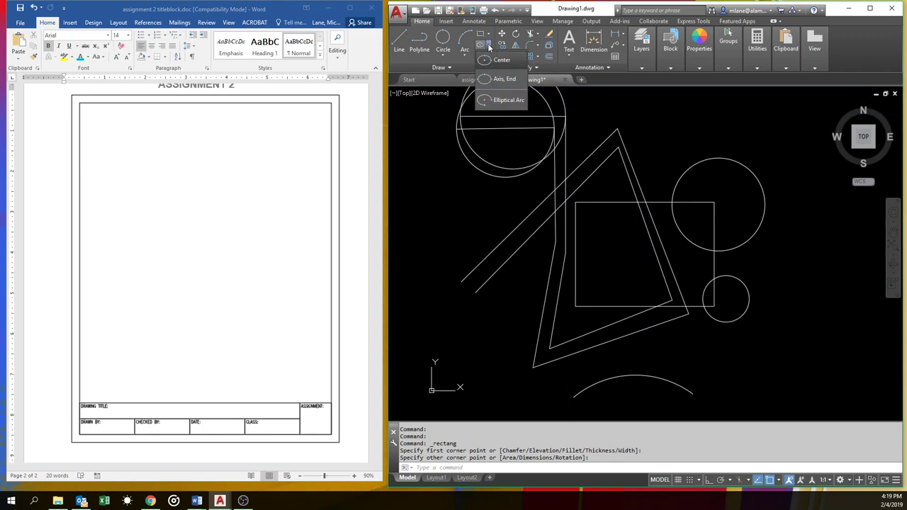
{"action": "left_click", "coordinate": [500, 59]}
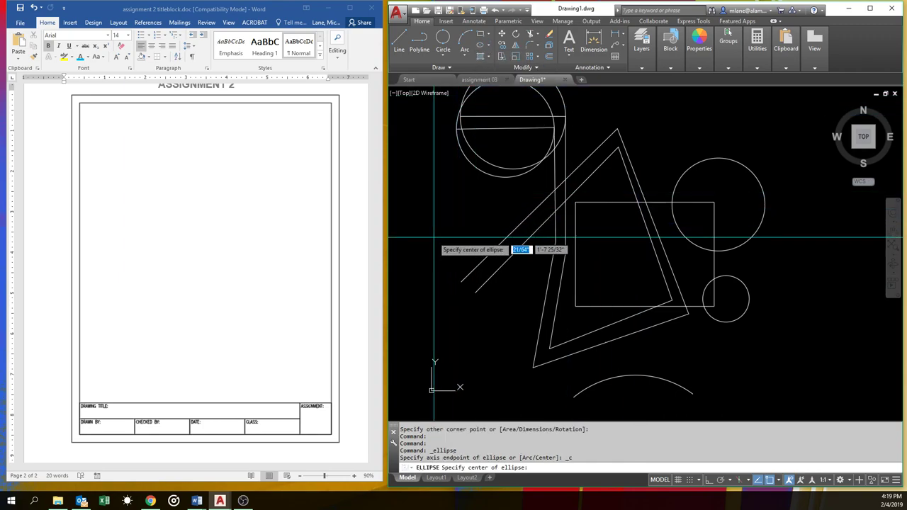
{"action": "left_click", "coordinate": [543, 204]}
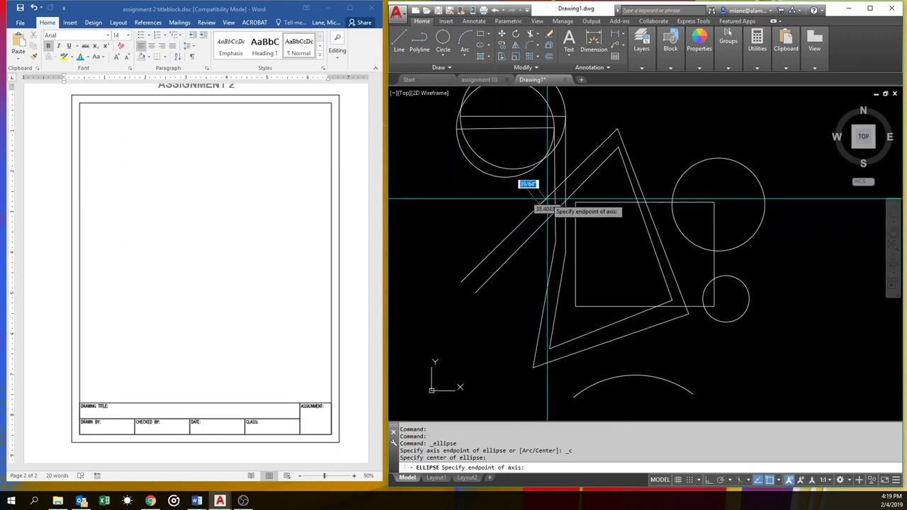
{"action": "left_click", "coordinate": [618, 128]}
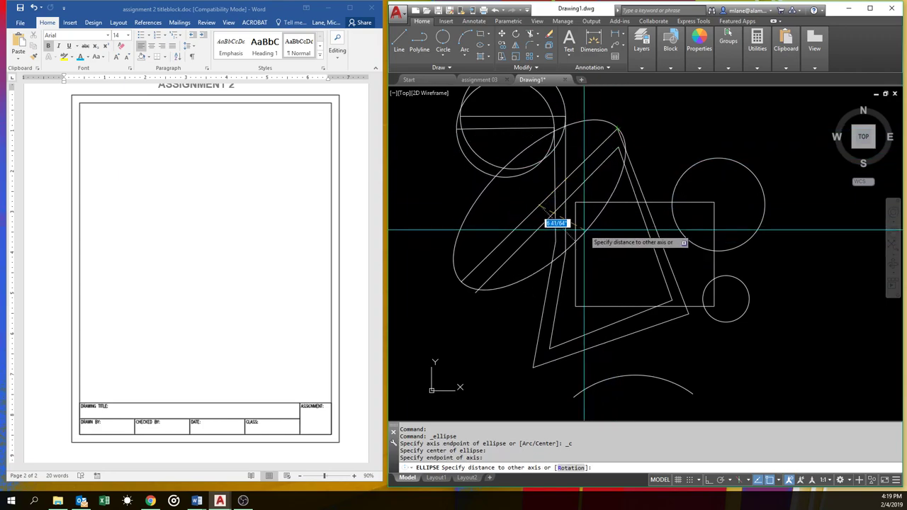
{"action": "left_click", "coordinate": [583, 229]}
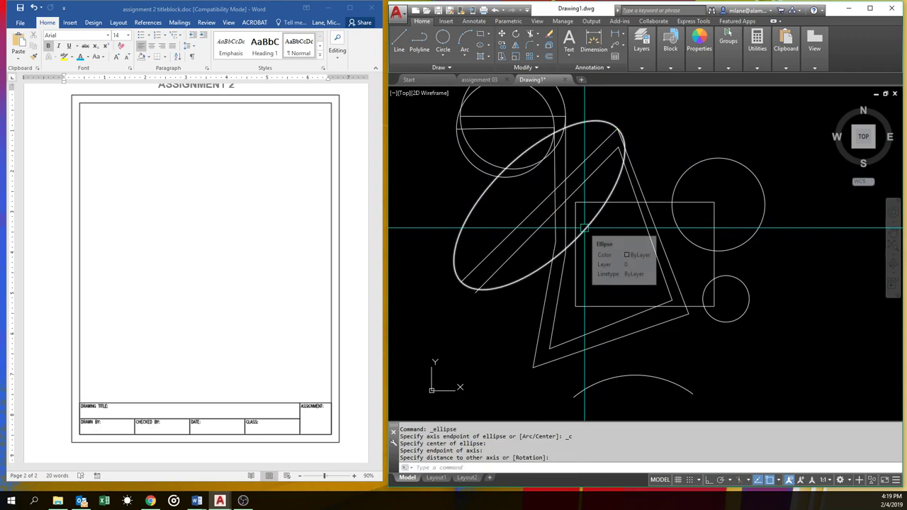
{"action": "left_click", "coordinate": [487, 46]}
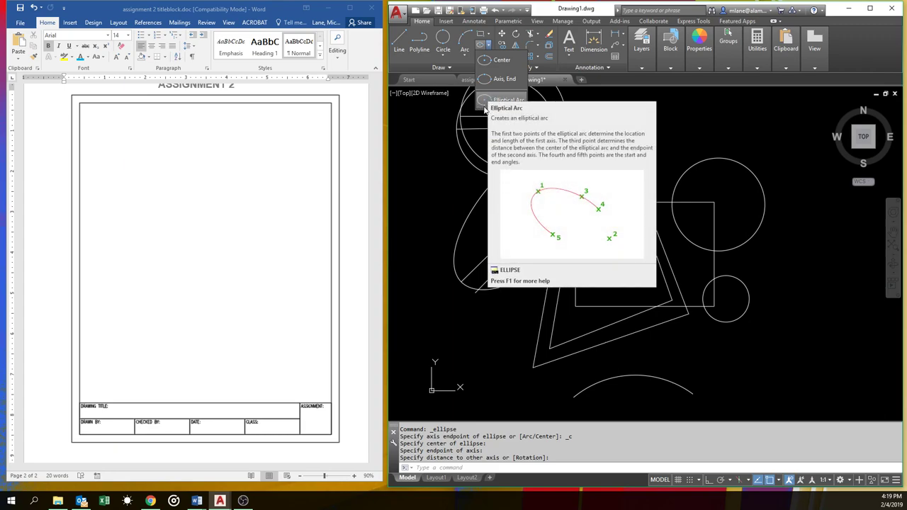
{"action": "left_click", "coordinate": [427, 171]}
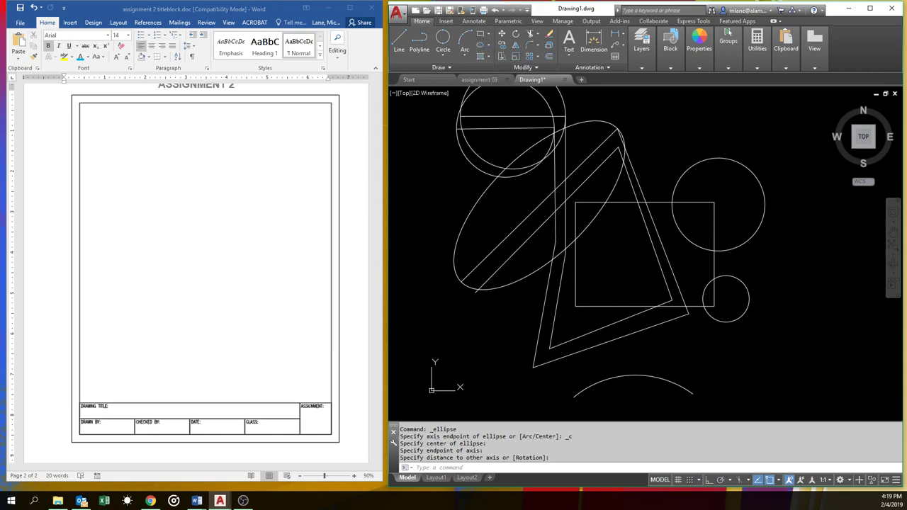
{"action": "left_click", "coordinate": [425, 161]}
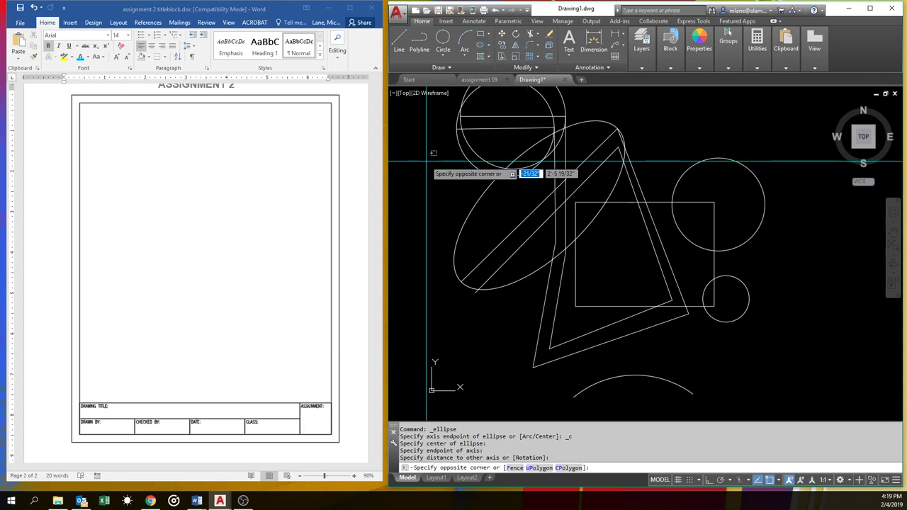
Widen the AutoCAD window over the Word document, cancelling the started hatch.
{"action": "left_click", "coordinate": [483, 57]}
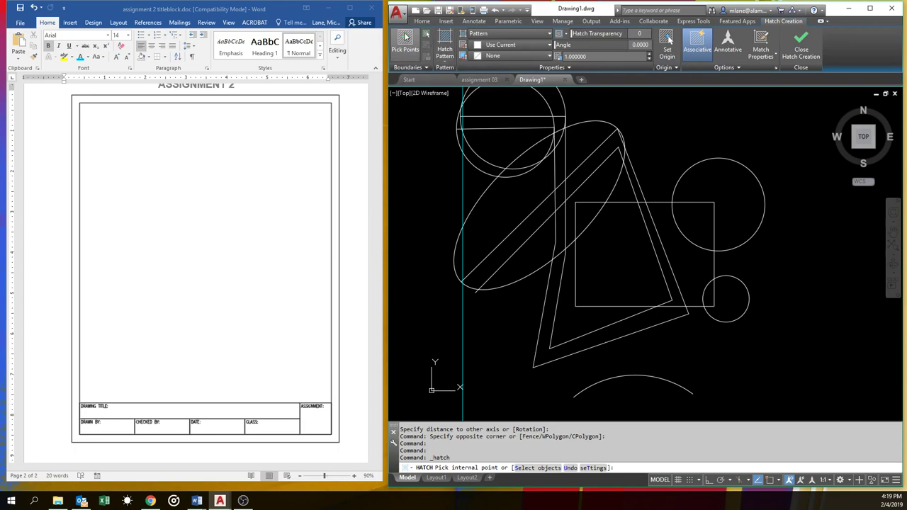
{"action": "left_click_drag", "start_coordinate": [384, 120], "coordinate": [27, 112]}
{"action": "key", "text": "Escape"}
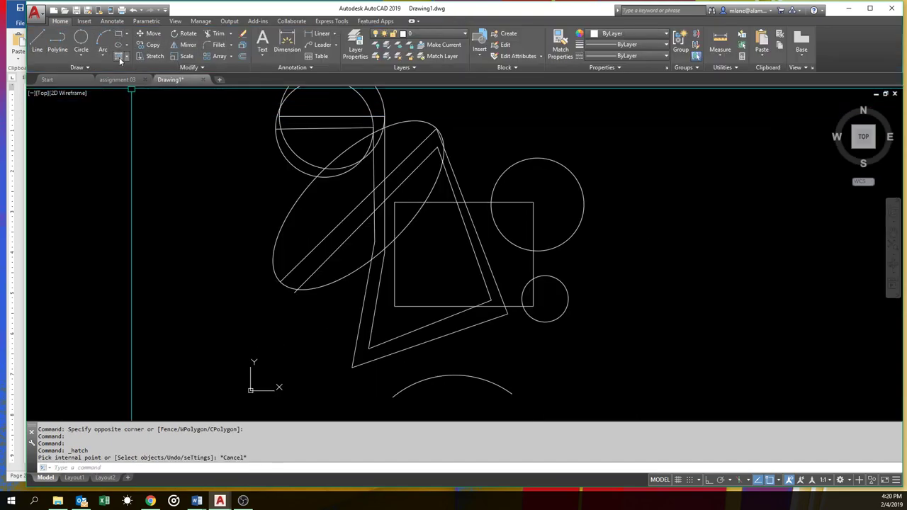
Start Hatch and scroll the pattern gallery to select NET3.
{"action": "left_click", "coordinate": [119, 58]}
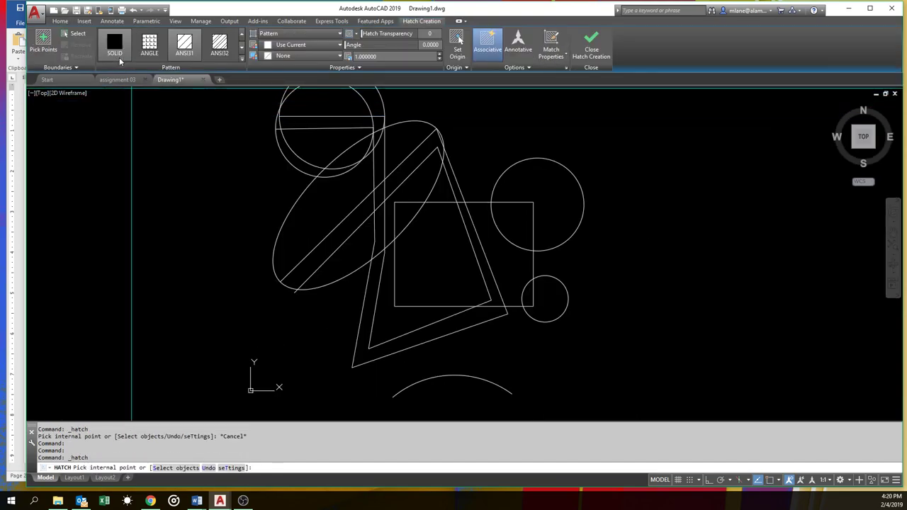
{"action": "left_click", "coordinate": [242, 45]}
{"action": "left_click", "coordinate": [242, 45]}
{"action": "left_click", "coordinate": [242, 49]}
{"action": "left_click", "coordinate": [242, 49]}
{"action": "left_click", "coordinate": [242, 50]}
{"action": "left_click", "coordinate": [242, 49]}
{"action": "left_click", "coordinate": [241, 49]}
{"action": "left_click", "coordinate": [241, 49]}
{"action": "left_click", "coordinate": [242, 50]}
{"action": "left_click", "coordinate": [241, 49]}
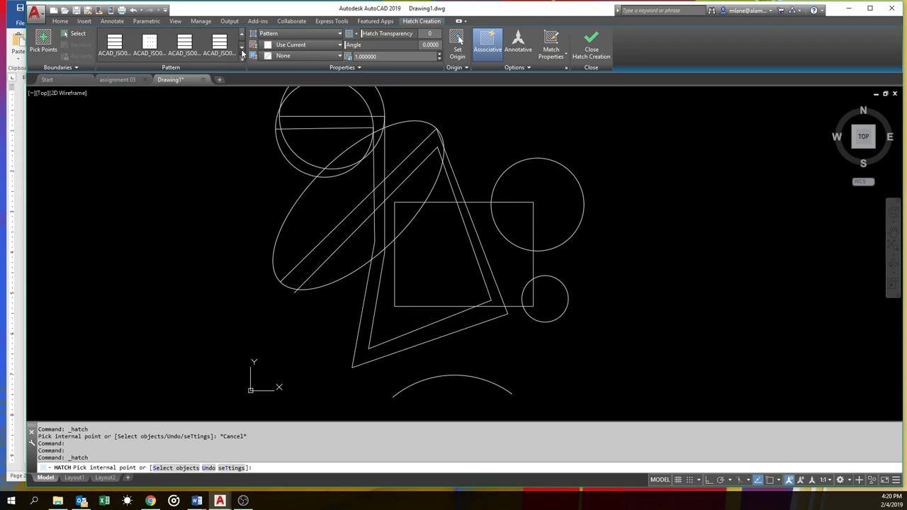
{"action": "left_click", "coordinate": [241, 49]}
{"action": "left_click", "coordinate": [241, 49]}
{"action": "left_click", "coordinate": [241, 49]}
{"action": "left_click", "coordinate": [241, 49]}
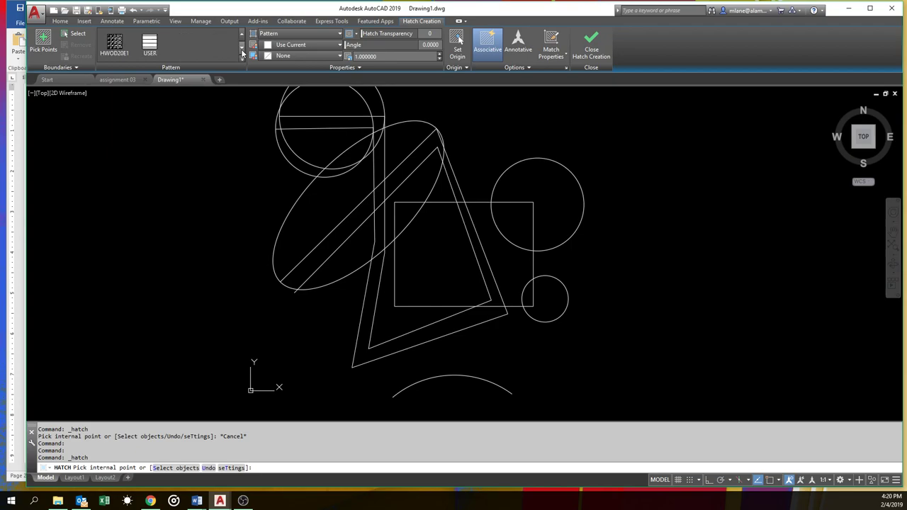
{"action": "left_click", "coordinate": [242, 34]}
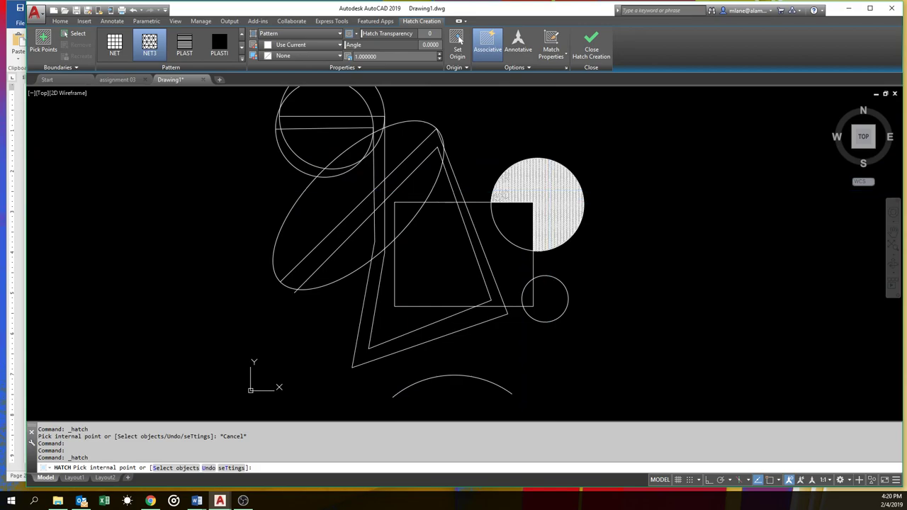
Hatch inside the upper-right circle, trying scale 8 before settling on 10.
{"action": "left_click", "coordinate": [550, 191]}
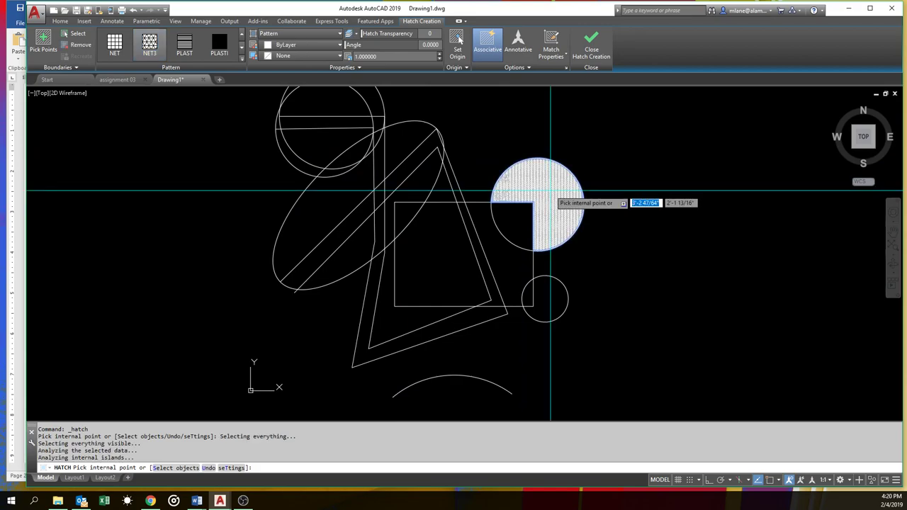
{"action": "left_click", "coordinate": [381, 57]}
{"action": "type", "text": "8"}
{"action": "key", "text": "Return"}
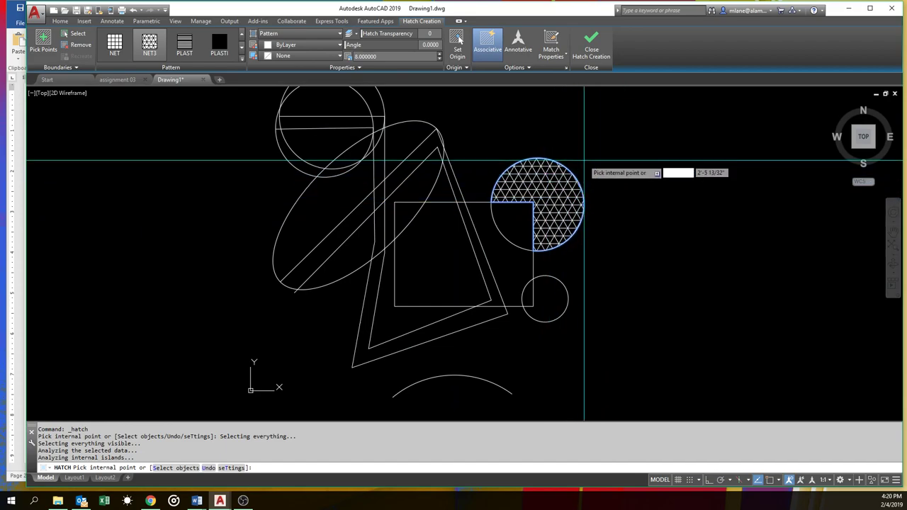
{"action": "left_click", "coordinate": [379, 56]}
{"action": "type", "text": "10"}
{"action": "key", "text": "Return"}
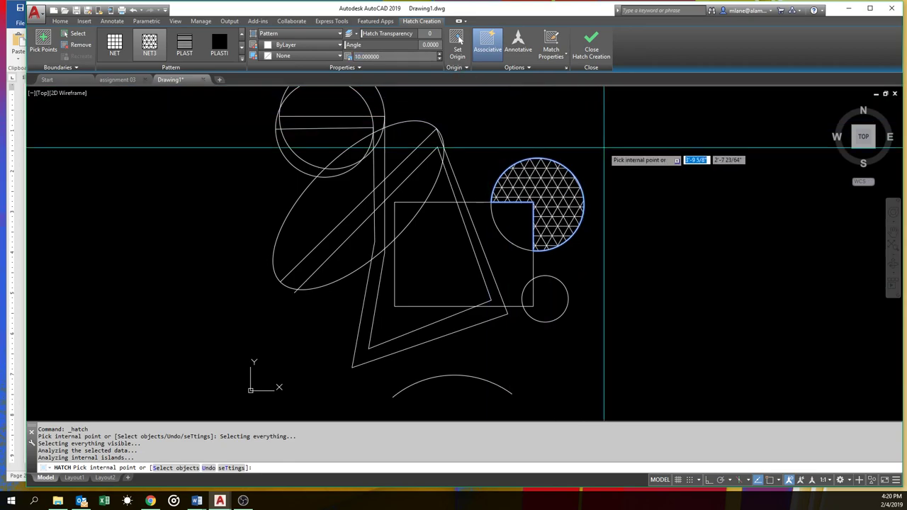
{"action": "key", "text": "Return"}
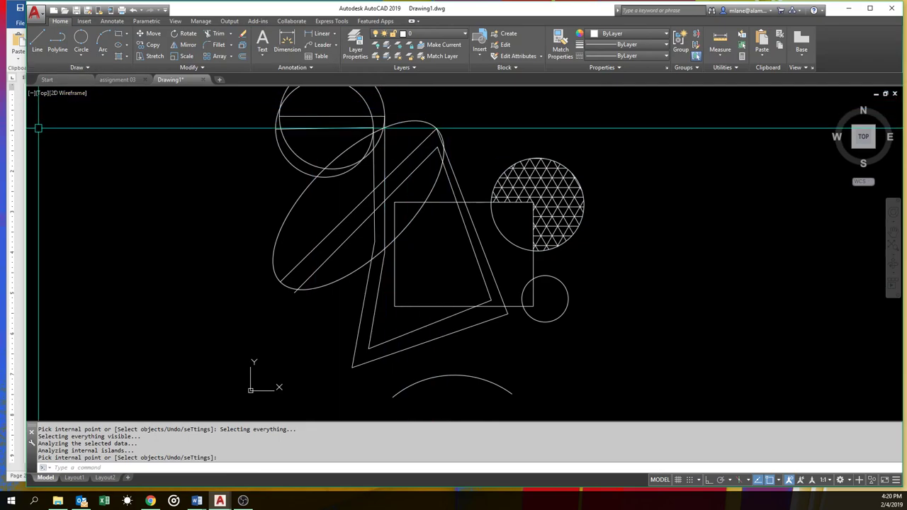
Return AutoCAD to the right half, recentre the shapes, and show the Save As format choices.
{"action": "mouse_move", "coordinate": [70, 131]}
{"action": "left_mouse_down"}
{"action": "mouse_move", "coordinate": [449, 152]}
{"action": "mouse_move", "coordinate": [364, 156]}
{"action": "mouse_move", "coordinate": [381, 152]}
{"action": "left_mouse_up"}
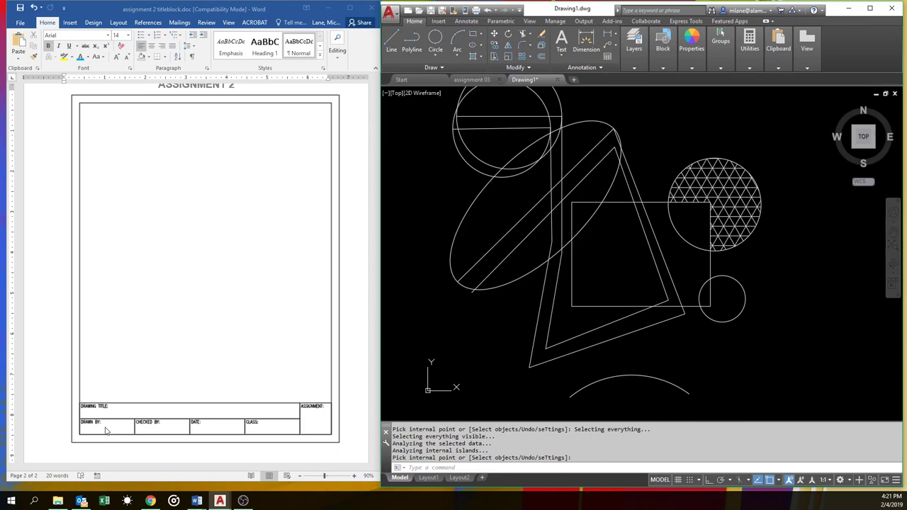
{"action": "scroll", "coordinate": [779, 272], "scroll_direction": "down", "scroll_amount": 2}
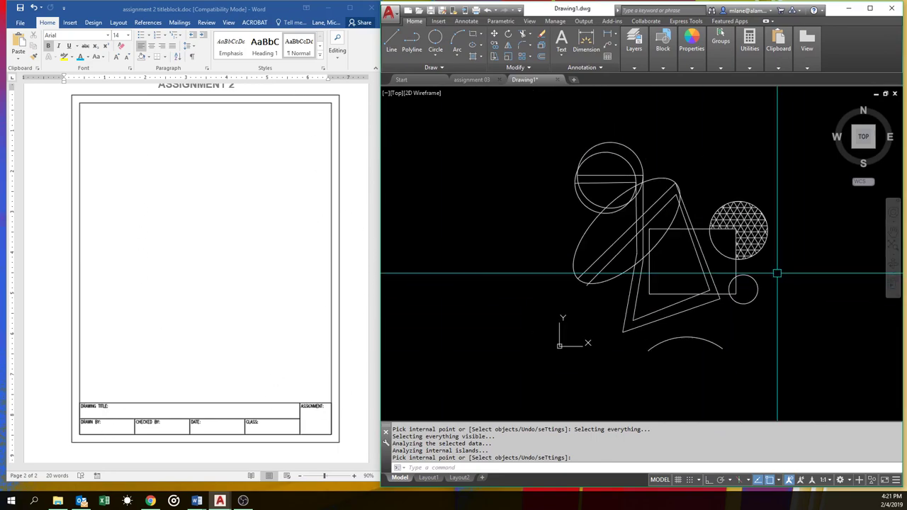
{"action": "mouse_move", "coordinate": [780, 271]}
{"action": "middle_mouse_down"}
{"action": "mouse_move", "coordinate": [602, 265]}
{"action": "mouse_move", "coordinate": [674, 260]}
{"action": "middle_mouse_up"}
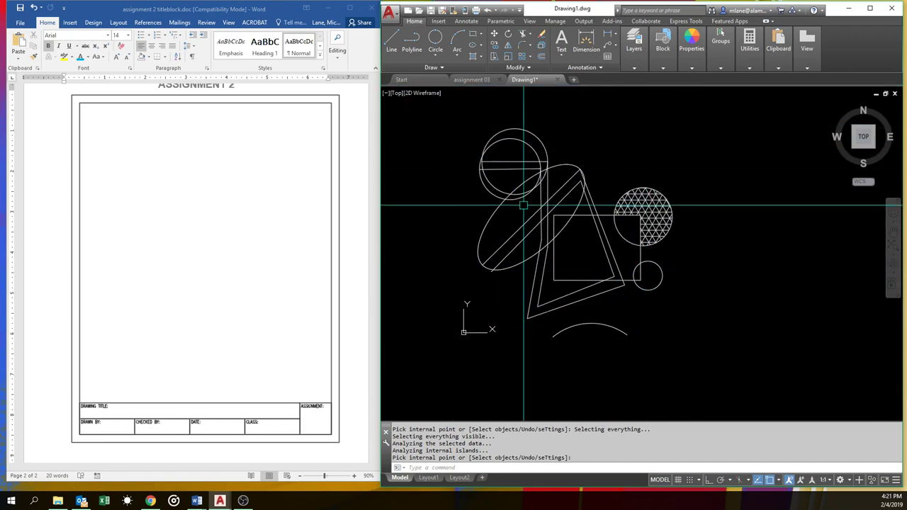
{"action": "left_click", "coordinate": [389, 12]}
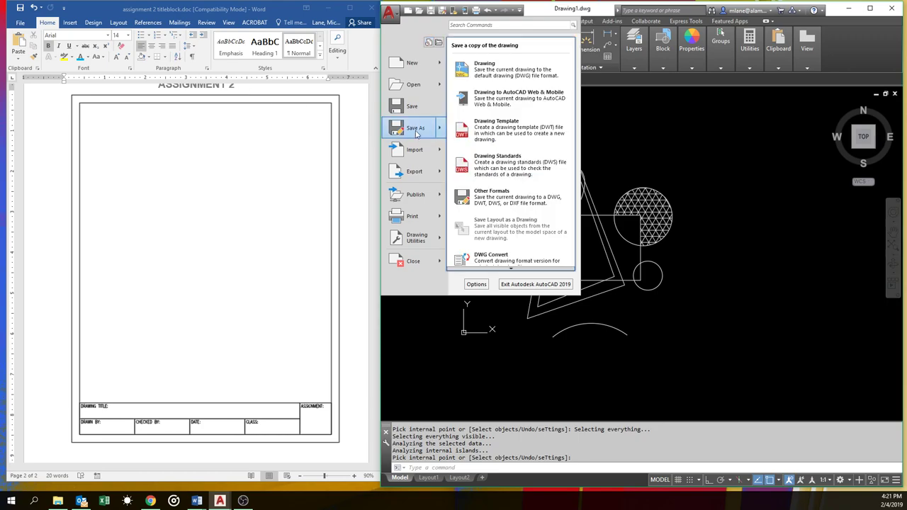
Save the drawing as assignment 02.dwg in Assign 01, overwriting the existing file.
{"action": "left_click", "coordinate": [415, 127]}
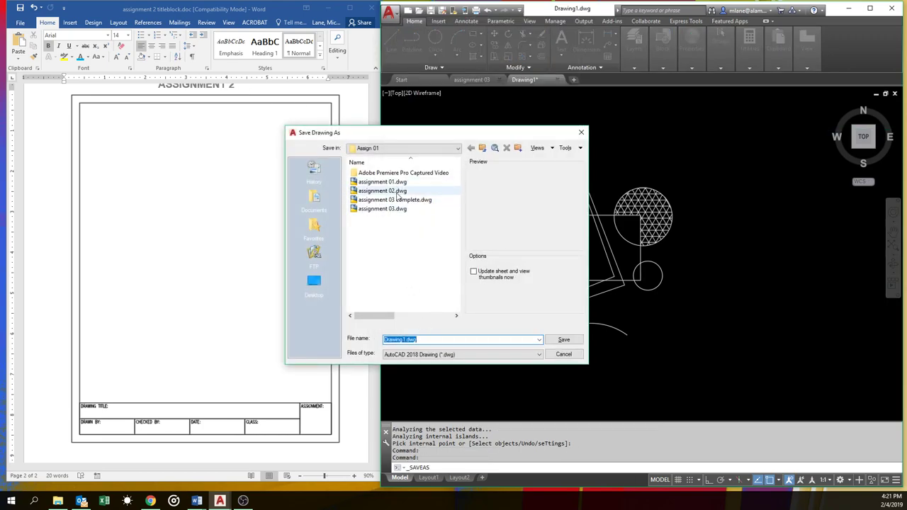
{"action": "left_click", "coordinate": [398, 192]}
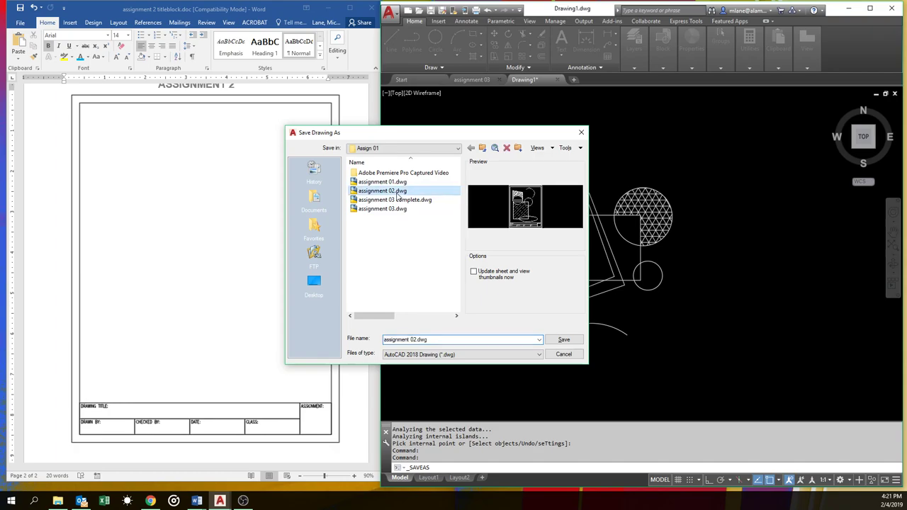
{"action": "left_click", "coordinate": [564, 340]}
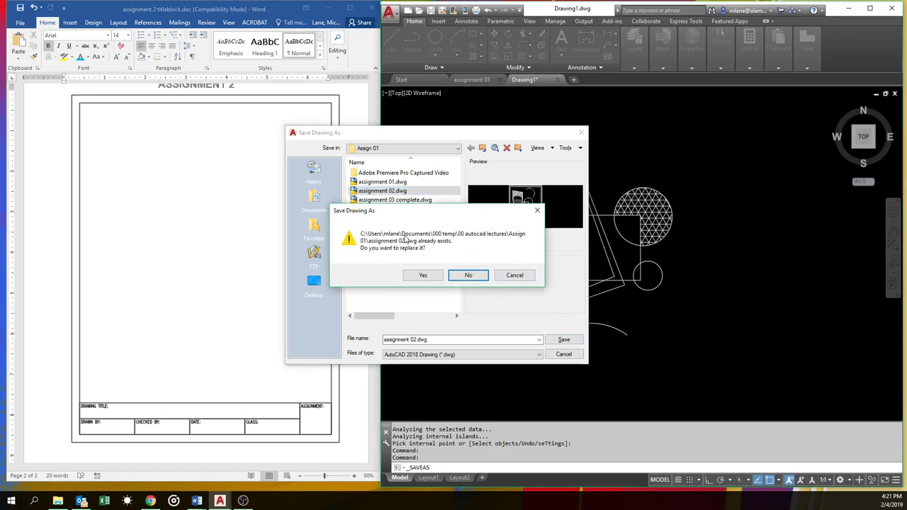
{"action": "left_click", "coordinate": [420, 276]}
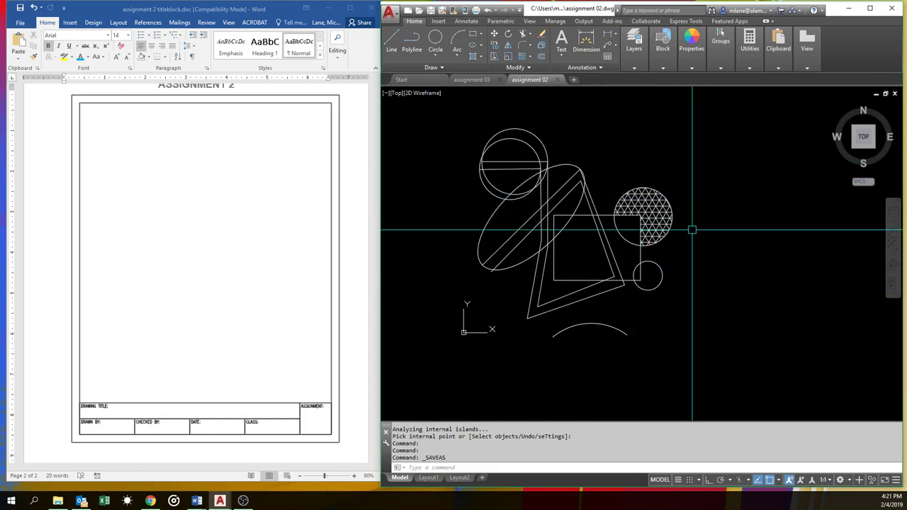
Delete the shapes with a crossing selection, then undo the deletion.
{"action": "type", "text": "e"}
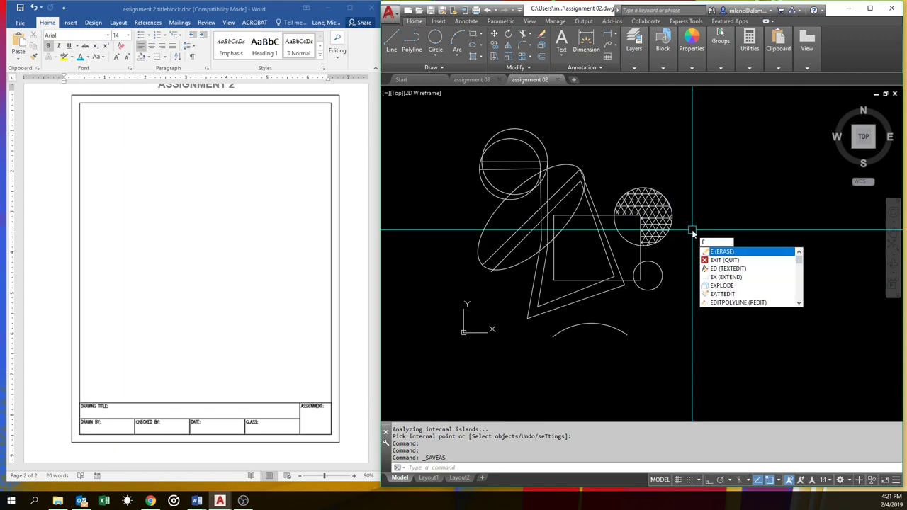
{"action": "key", "text": "Return"}
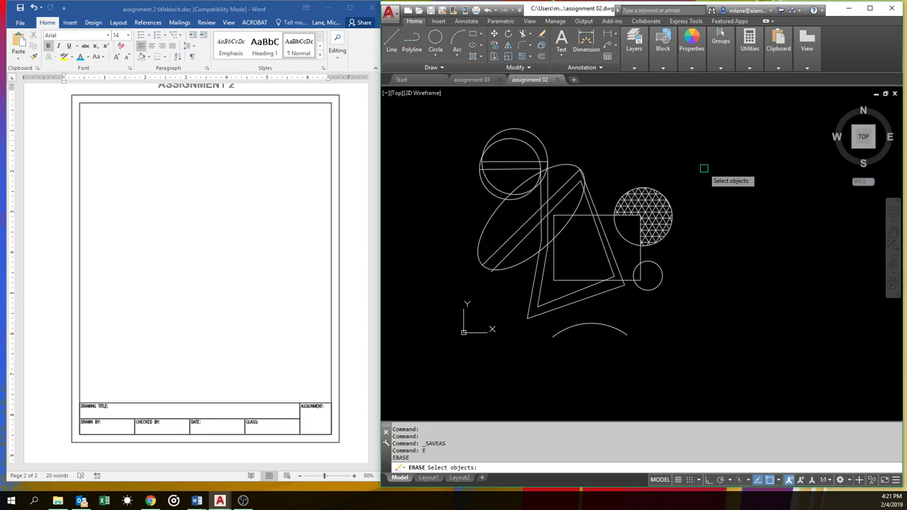
{"action": "left_click", "coordinate": [437, 115]}
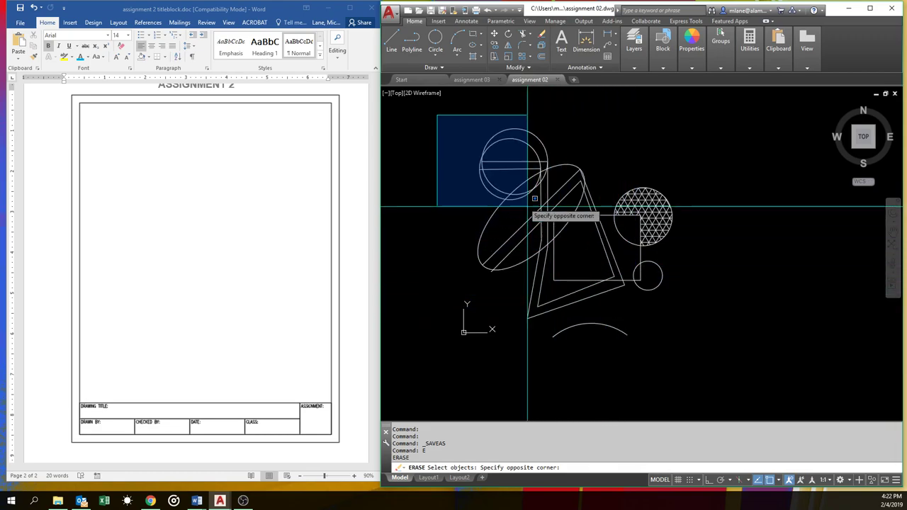
{"action": "left_click", "coordinate": [440, 139]}
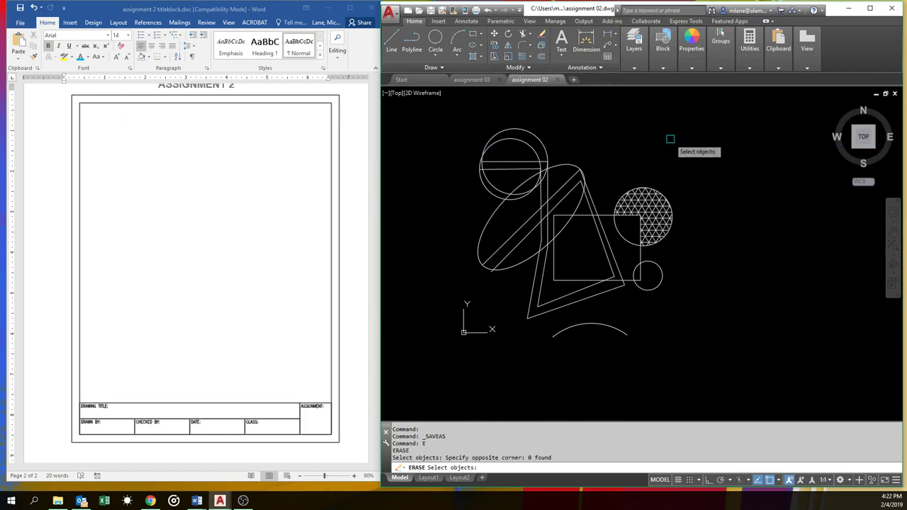
{"action": "left_click", "coordinate": [733, 116]}
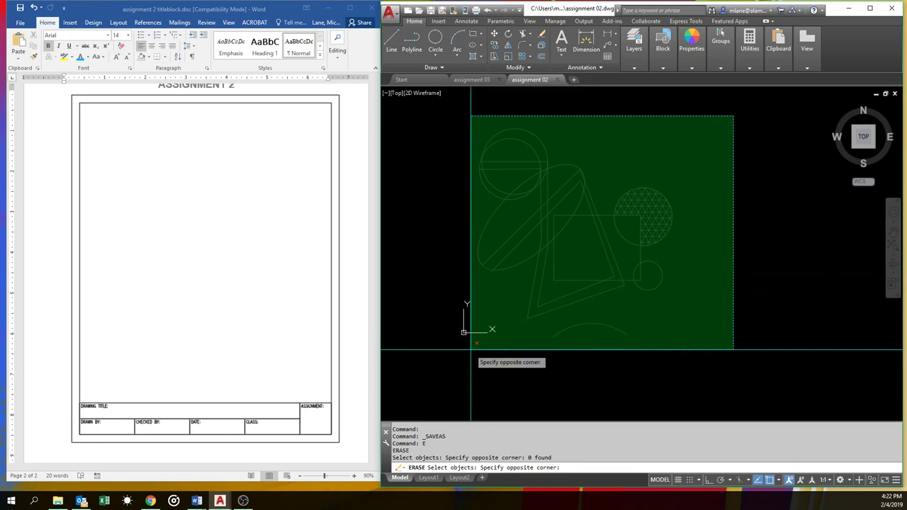
{"action": "key", "text": "Escape"}
{"action": "key", "text": "Escape"}
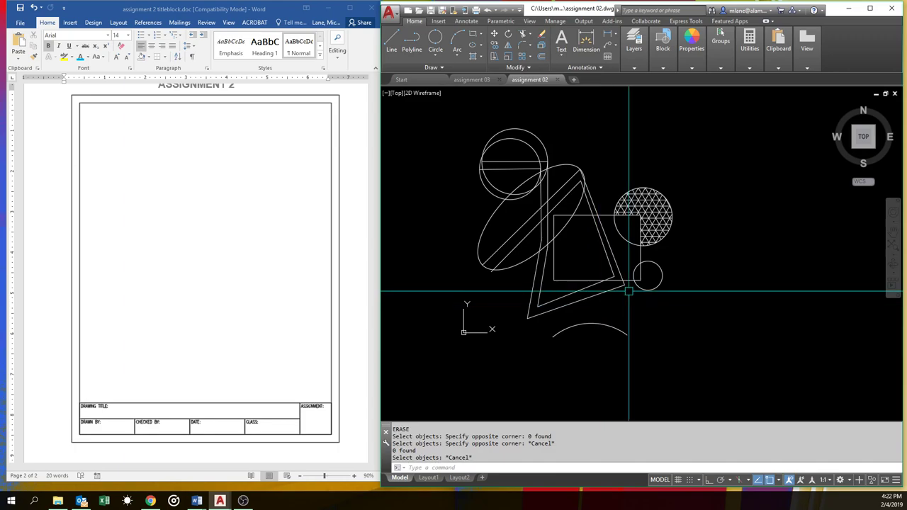
{"action": "left_click", "coordinate": [712, 111]}
{"action": "left_click", "coordinate": [447, 357]}
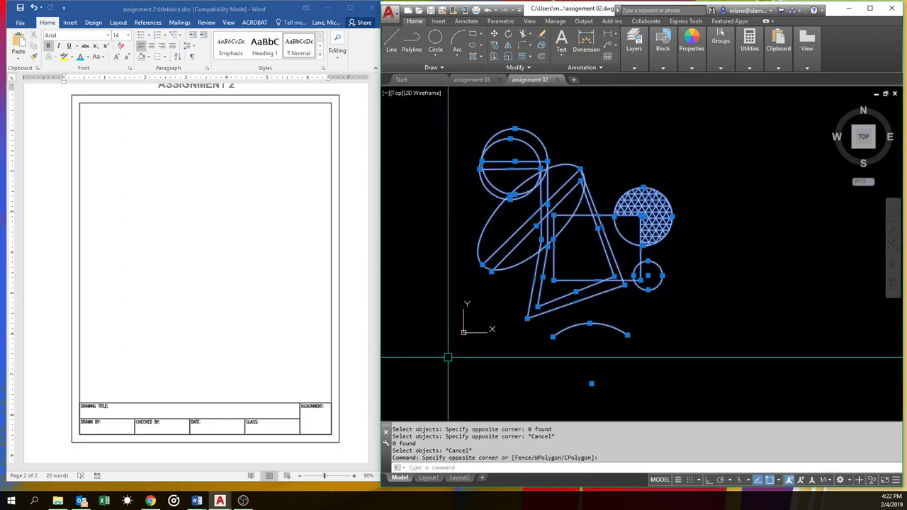
{"action": "key", "text": "Delete"}
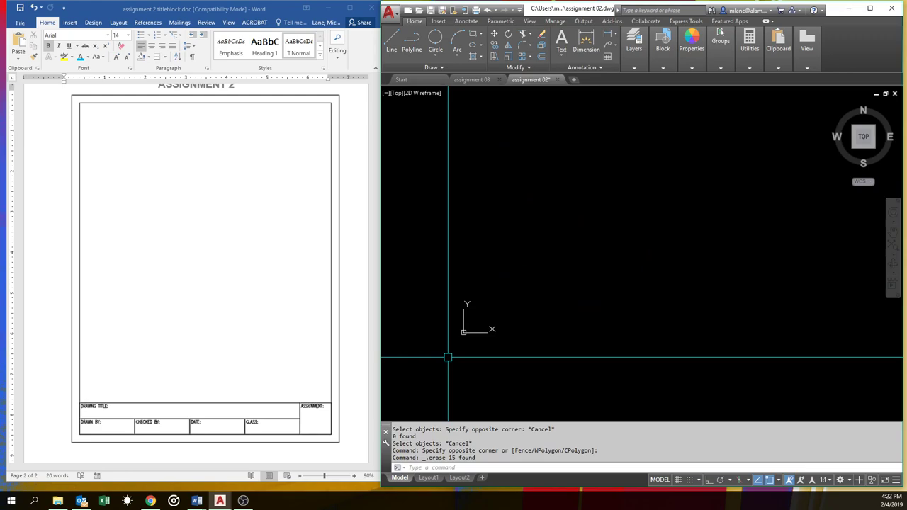
{"action": "type", "text": "u"}
{"action": "key", "text": "Return"}
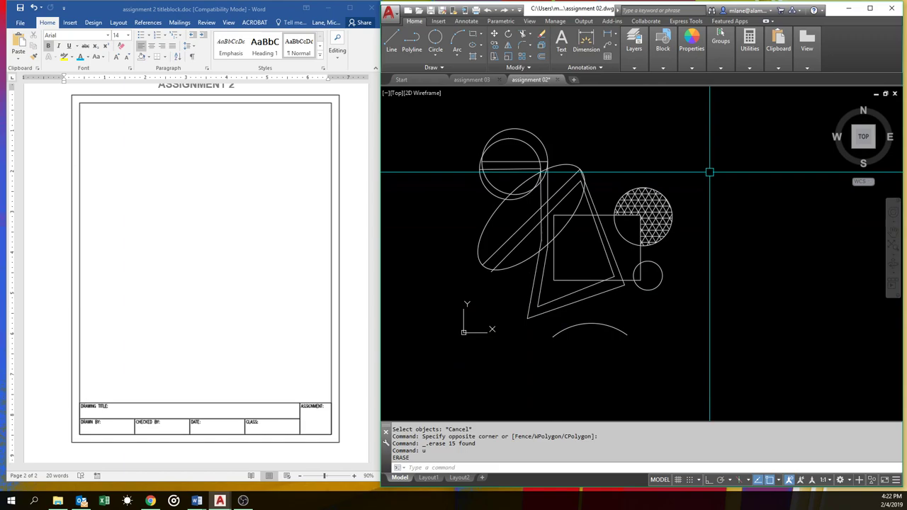
Erase all 15 objects using the ERASE command with the ALL option.
{"action": "type", "text": "E"}
{"action": "key", "text": "Return"}
{"action": "type", "text": "al"}
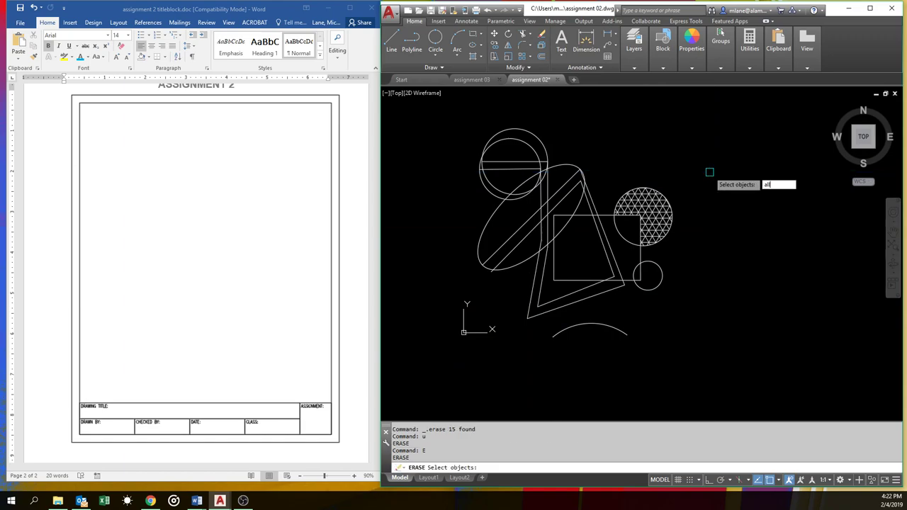
{"action": "type", "text": "l"}
{"action": "key", "text": "Return"}
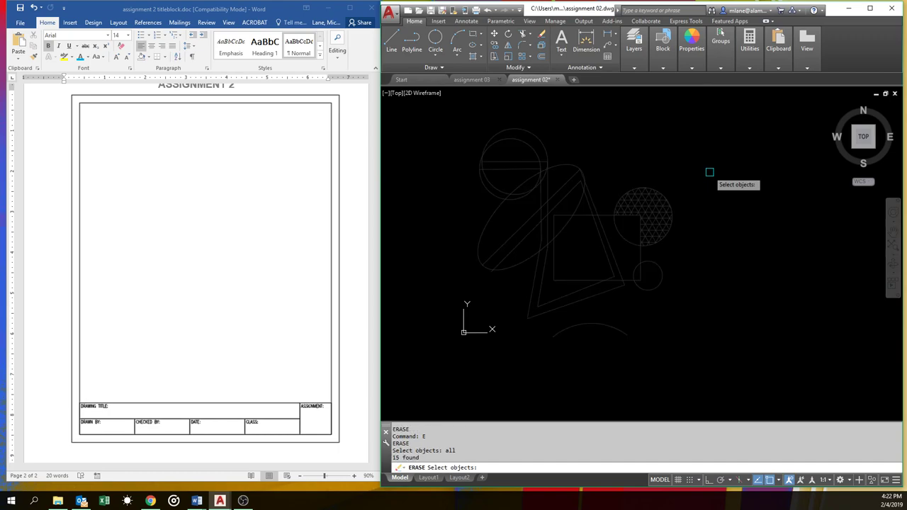
{"action": "key", "text": "Return"}
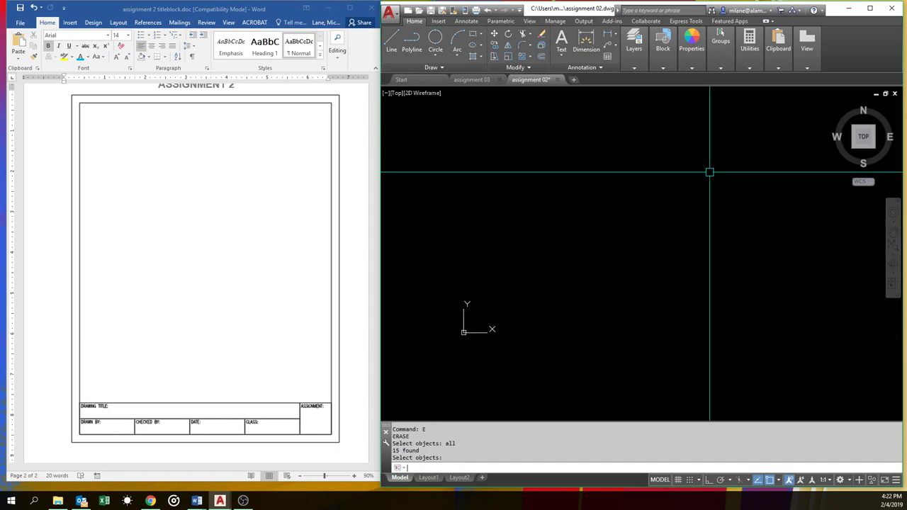
Draw a rectangle with corners at 0,0 and 8.5,11.
{"action": "middle_click_drag", "start_coordinate": [671, 178], "coordinate": [650, 250]}
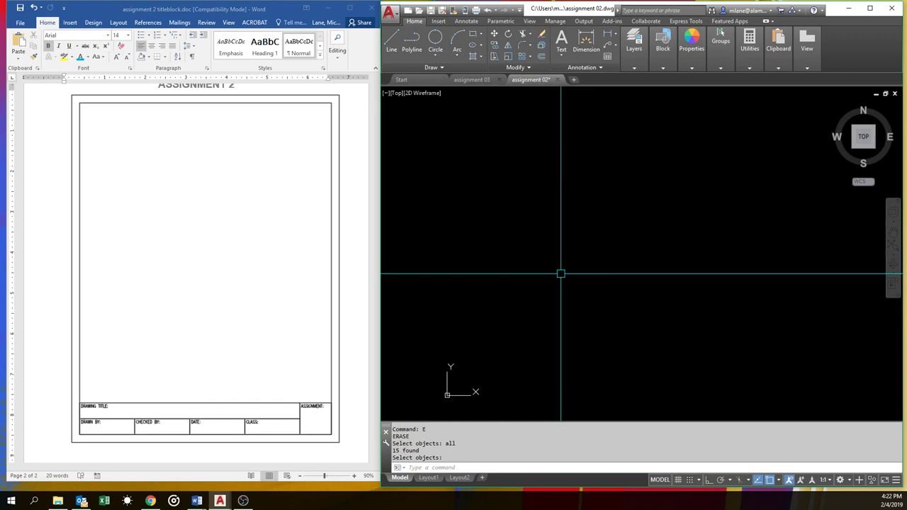
{"action": "type", "text": "REC"}
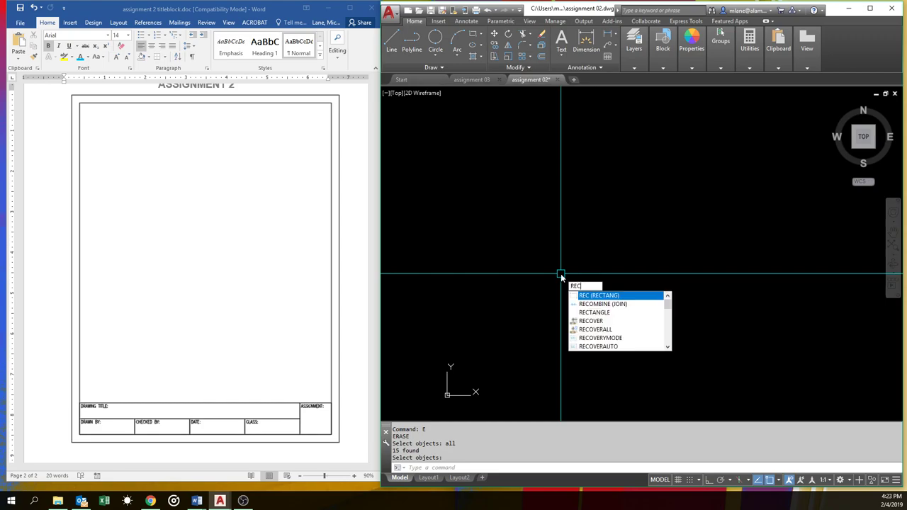
{"action": "key", "text": "Return"}
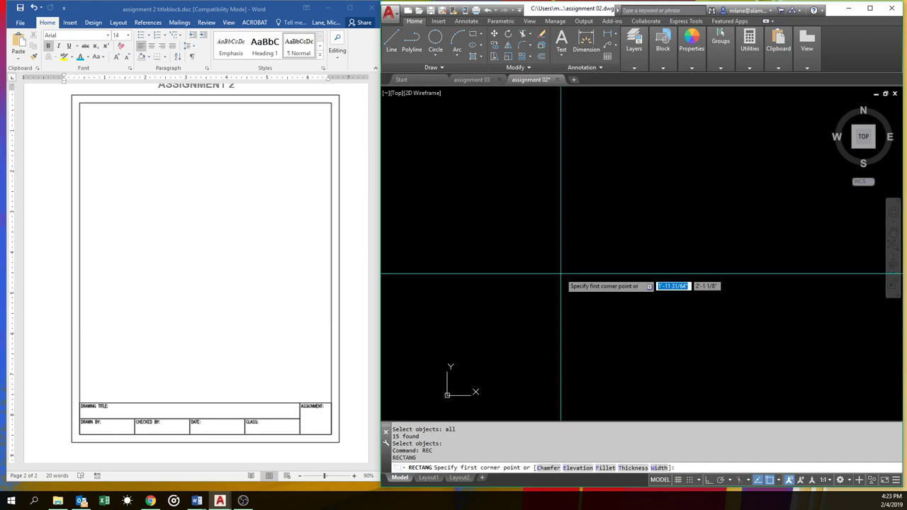
{"action": "type", "text": "0,0"}
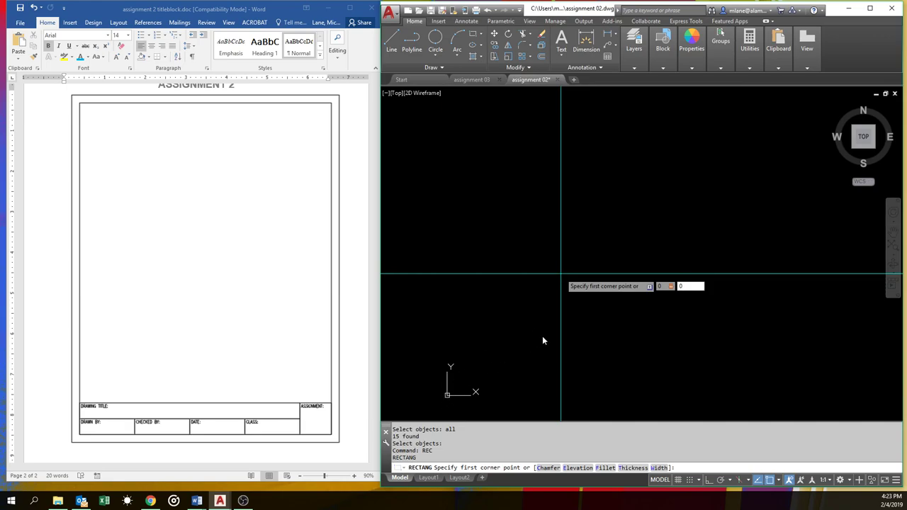
{"action": "key", "text": "Return"}
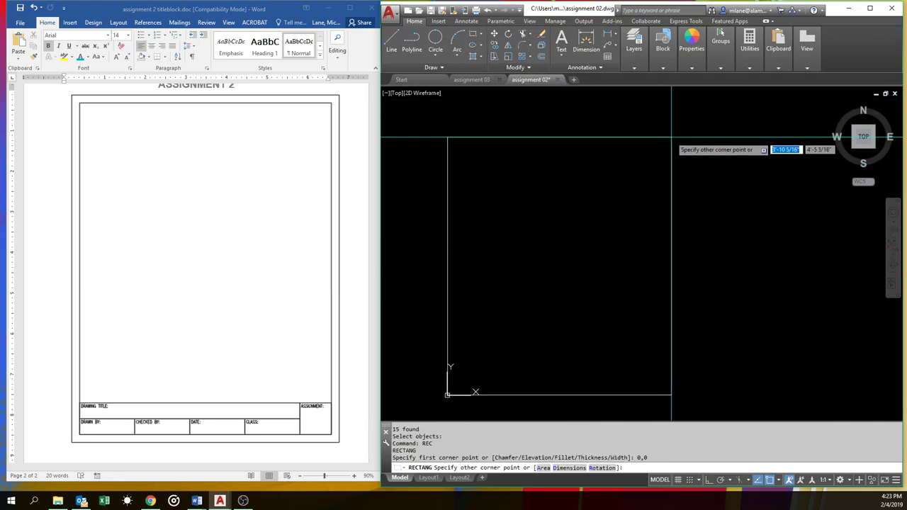
{"action": "type", "text": "8.5"}
{"action": "type", "text": ",11"}
{"action": "key", "text": "Return"}
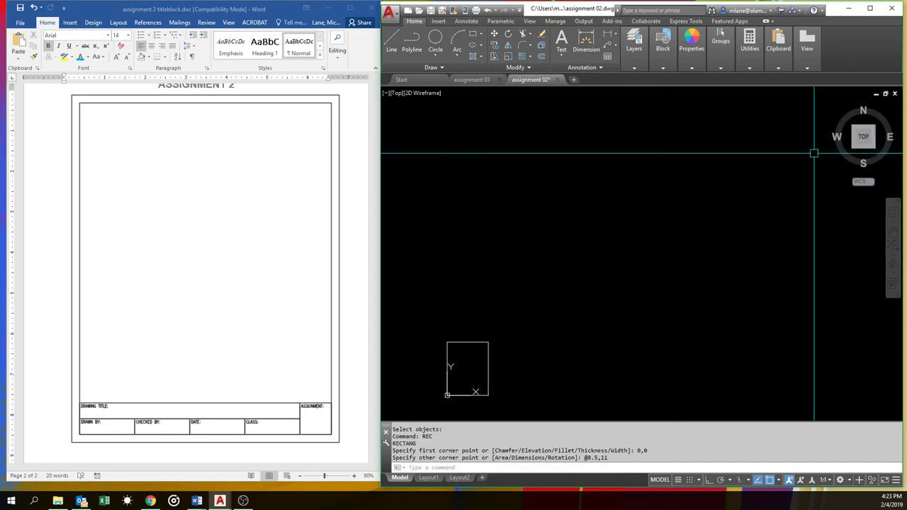
{"action": "scroll", "coordinate": [460, 386], "scroll_direction": "up", "scroll_amount": 6}
{"action": "middle_click_drag", "start_coordinate": [493, 330], "coordinate": [563, 238]}
{"action": "middle_click_drag", "start_coordinate": [636, 192], "coordinate": [620, 223]}
Pan and run the Zoom command to bring the rectangle closer into view.
{"action": "scroll", "coordinate": [620, 223], "scroll_direction": "down", "scroll_amount": 8}
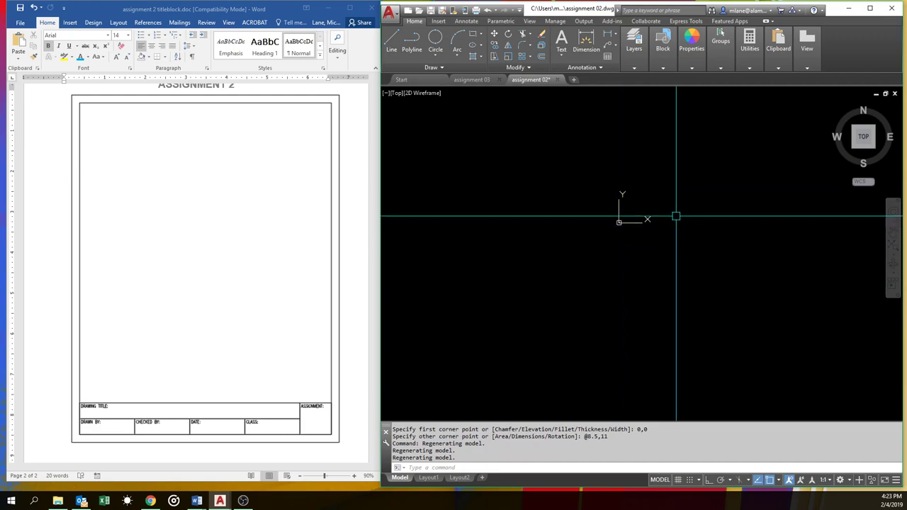
{"action": "mouse_move", "coordinate": [678, 211]}
{"action": "middle_mouse_down"}
{"action": "mouse_move", "coordinate": [516, 324]}
{"action": "mouse_move", "coordinate": [477, 363]}
{"action": "middle_mouse_up"}
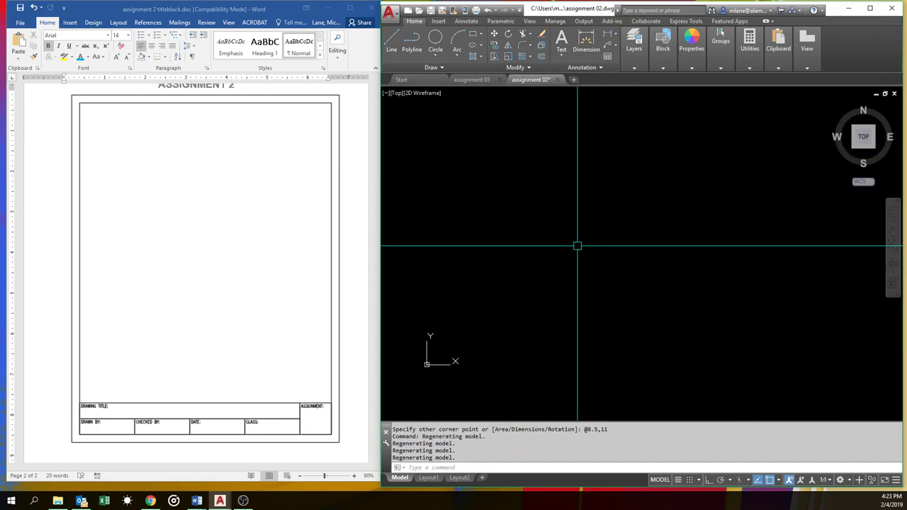
{"action": "type", "text": "z"}
{"action": "key", "text": "Return"}
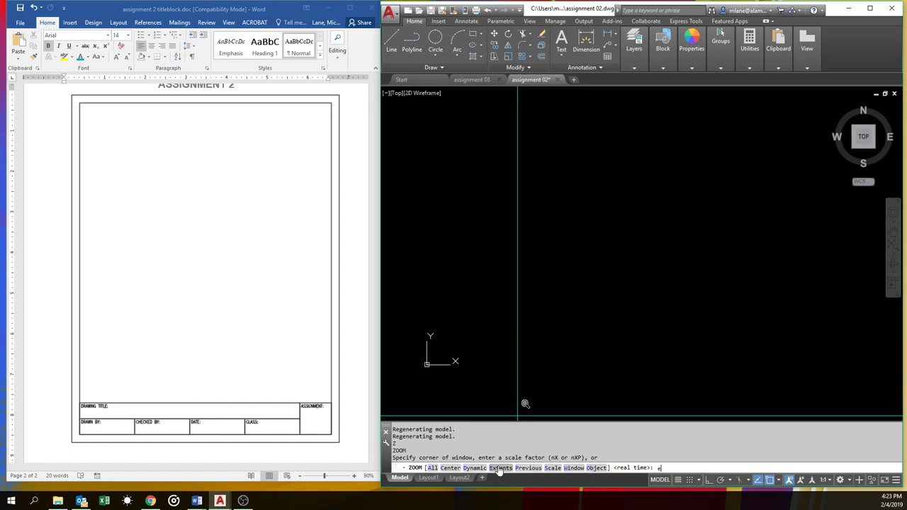
{"action": "key", "text": "Return"}
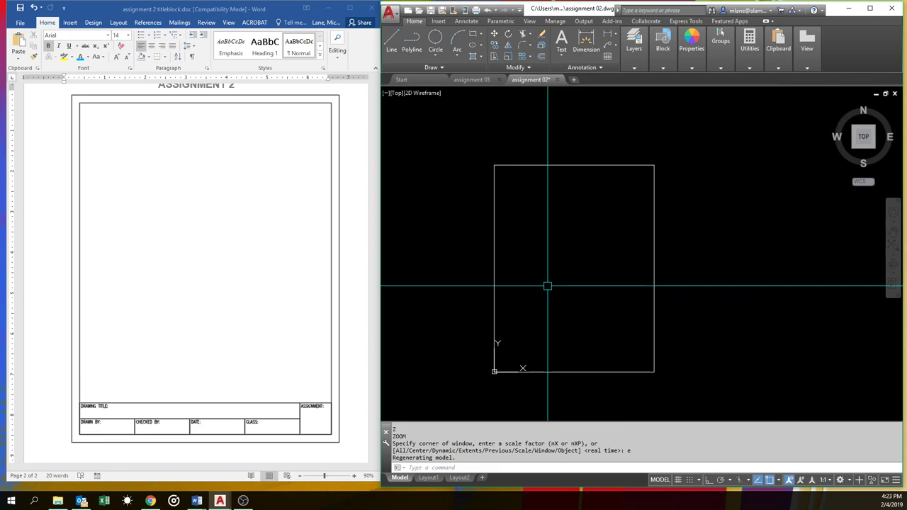
Zoom to extents (Z, E) so the full 8.5 by 11 rectangle fits the screen.
{"action": "scroll", "coordinate": [518, 360], "scroll_direction": "up", "scroll_amount": 5}
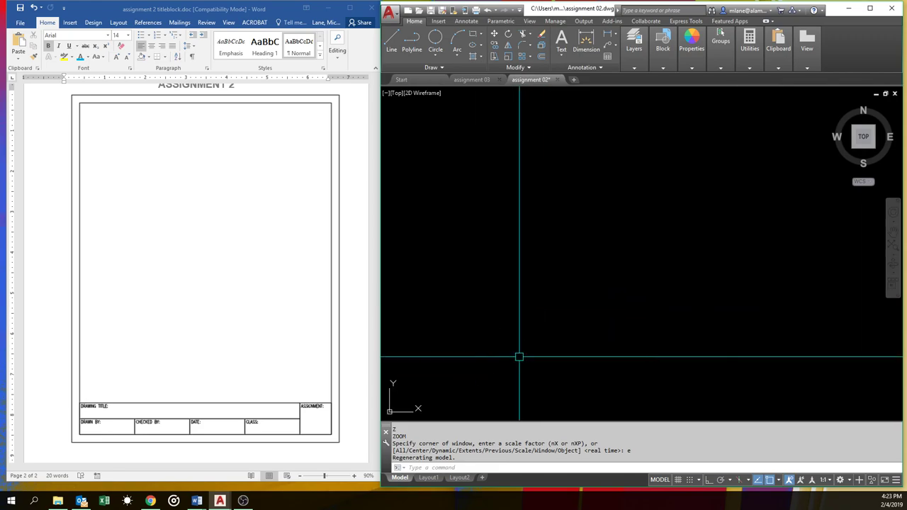
{"action": "middle_click_drag", "start_coordinate": [601, 313], "coordinate": [547, 325]}
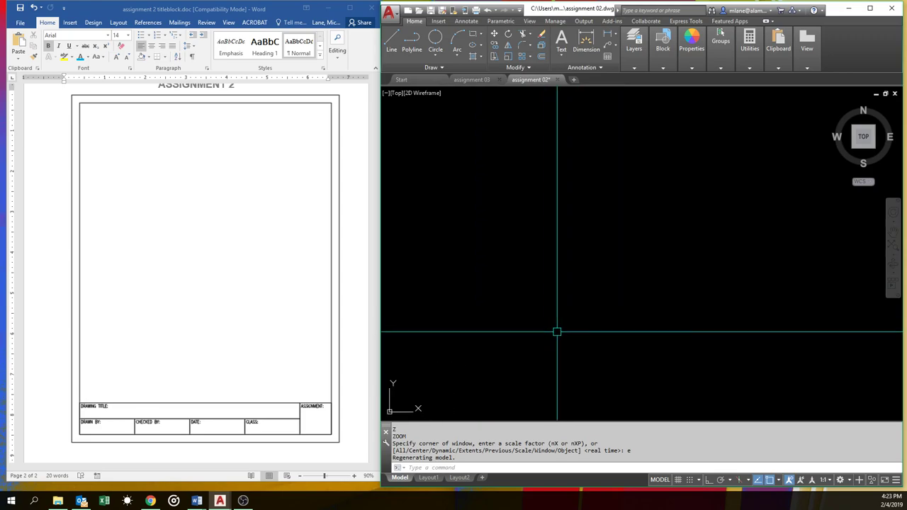
{"action": "middle_click_drag", "start_coordinate": [522, 344], "coordinate": [657, 286]}
{"action": "middle_click_drag", "start_coordinate": [583, 318], "coordinate": [656, 265]}
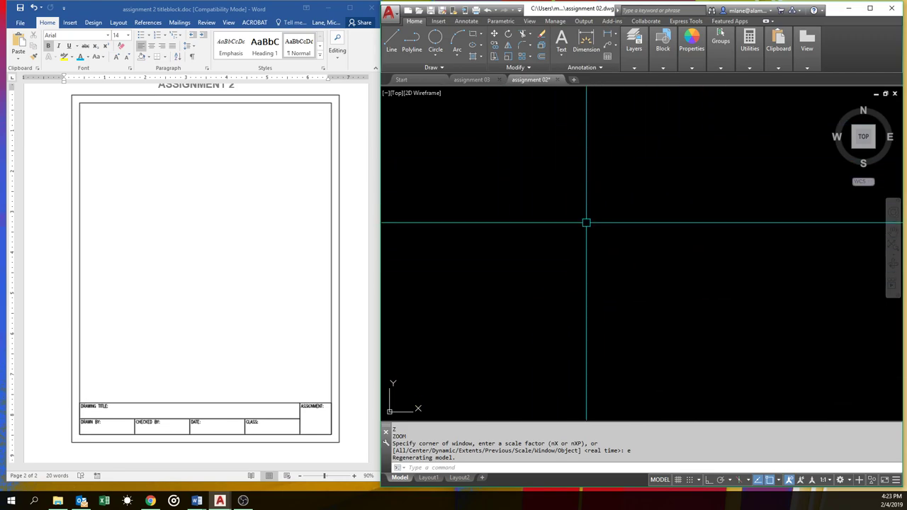
{"action": "type", "text": "z"}
{"action": "key", "text": "Return"}
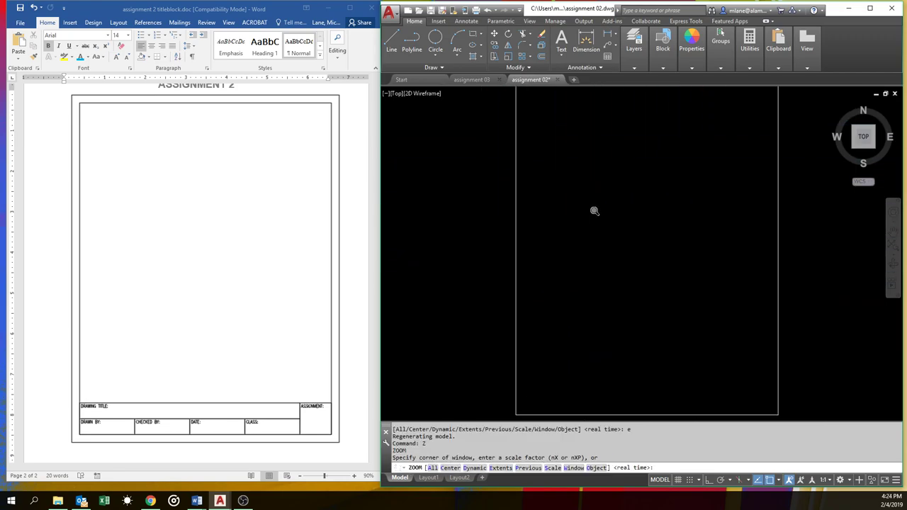
{"action": "type", "text": "e"}
{"action": "key", "text": "Return"}
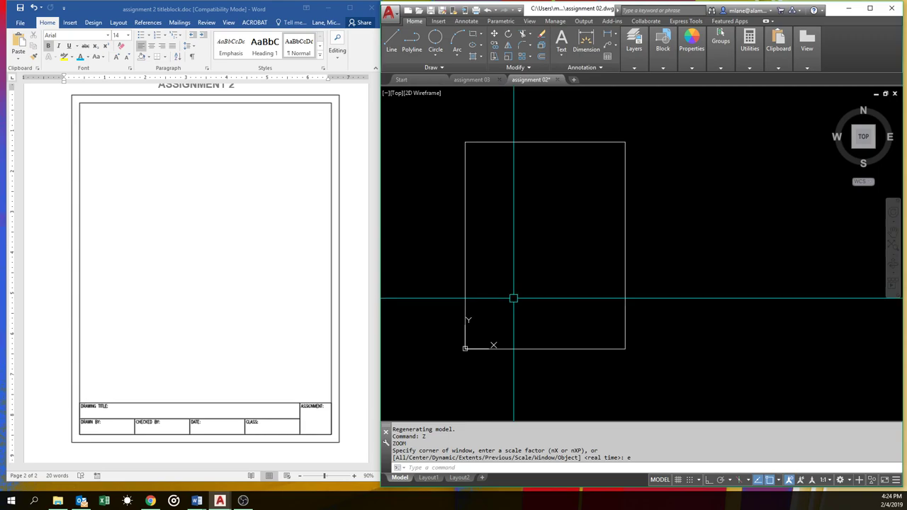
Offset the border rectangle 1/4 inward to create the inner frame.
{"action": "type", "text": "OFFsewt"}
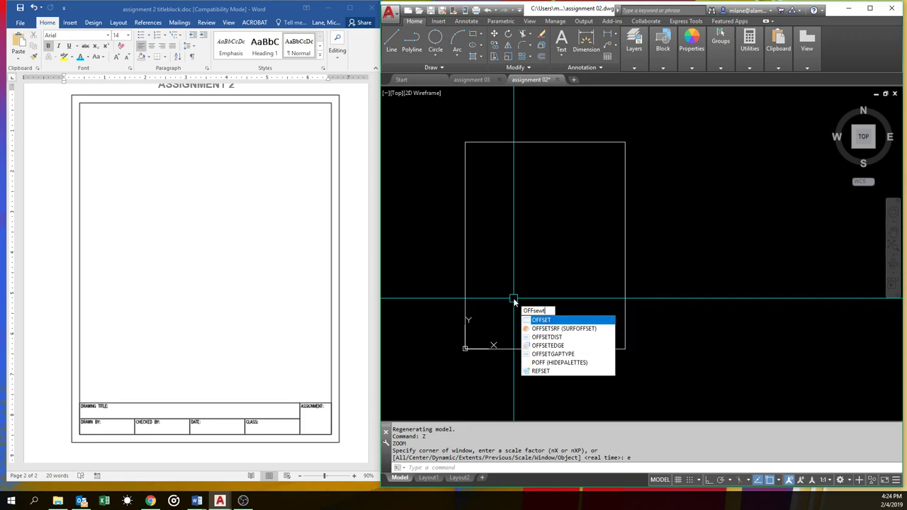
{"action": "key", "text": "BackSpace"}
{"action": "key", "text": "BackSpace"}
{"action": "key", "text": "BackSpace"}
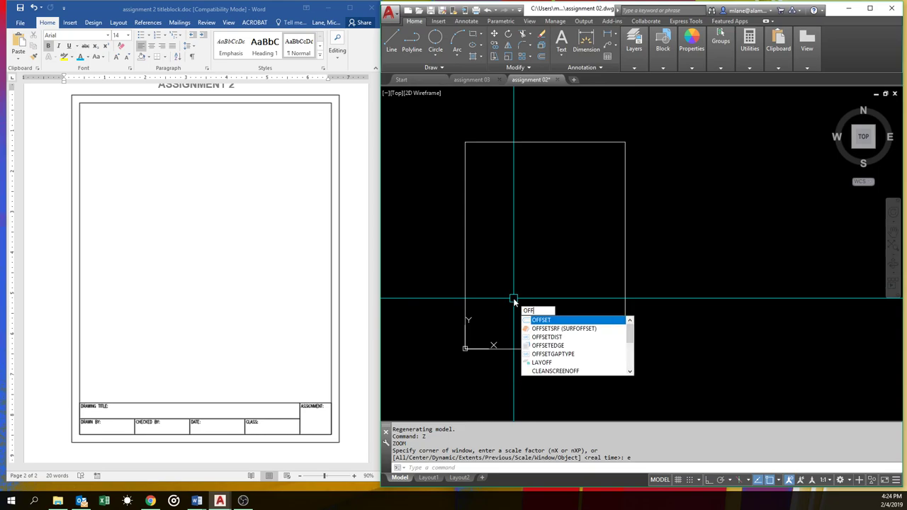
{"action": "type", "text": "SET"}
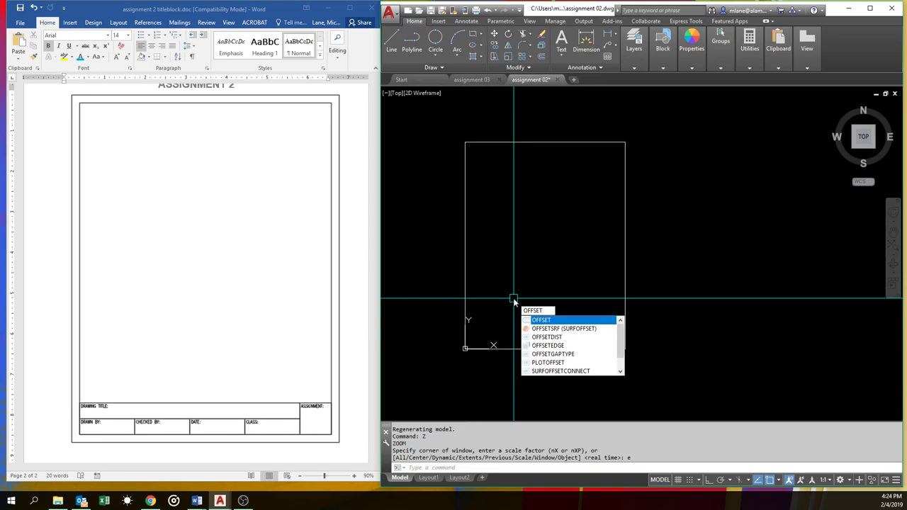
{"action": "key", "text": "BackSpace"}
{"action": "key", "text": "BackSpace"}
{"action": "key", "text": "BackSpace"}
{"action": "key", "text": "BackSpace"}
{"action": "key", "text": "BackSpace"}
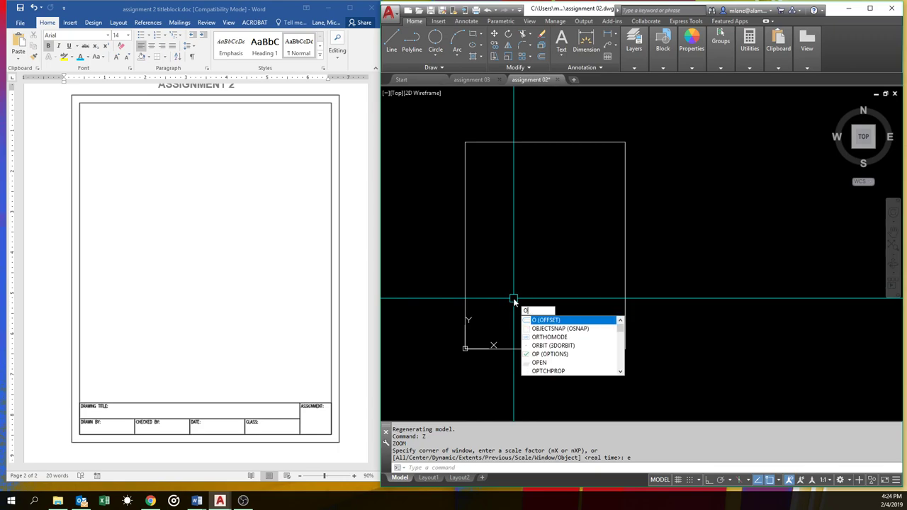
{"action": "key", "text": "Return"}
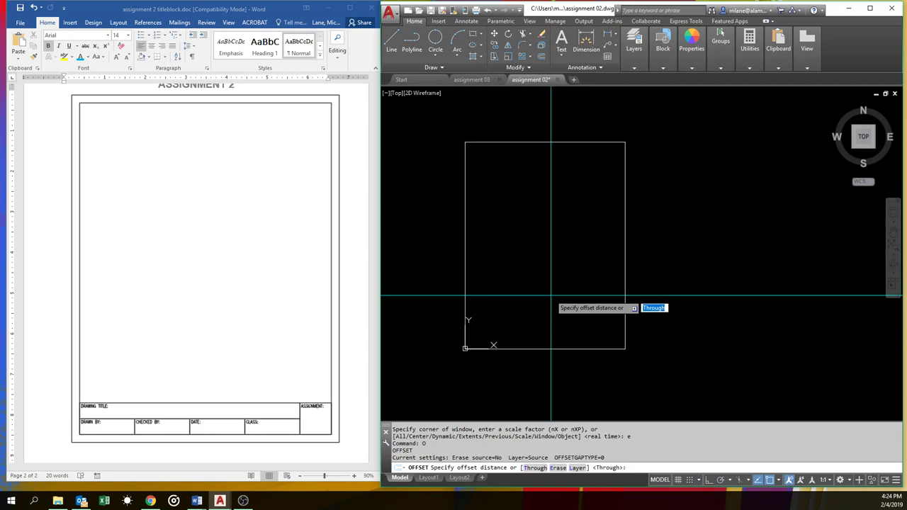
{"action": "type", "text": "1/4"}
{"action": "key", "text": "Return"}
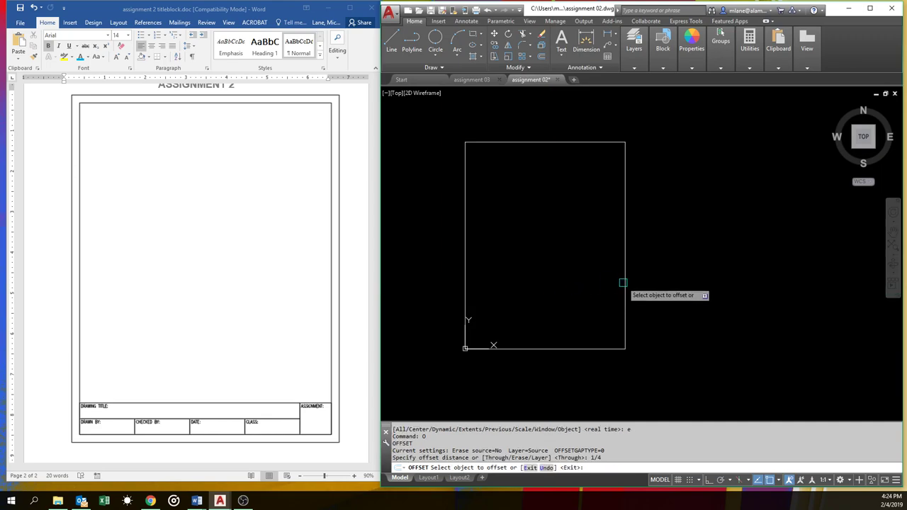
{"action": "left_click", "coordinate": [624, 276]}
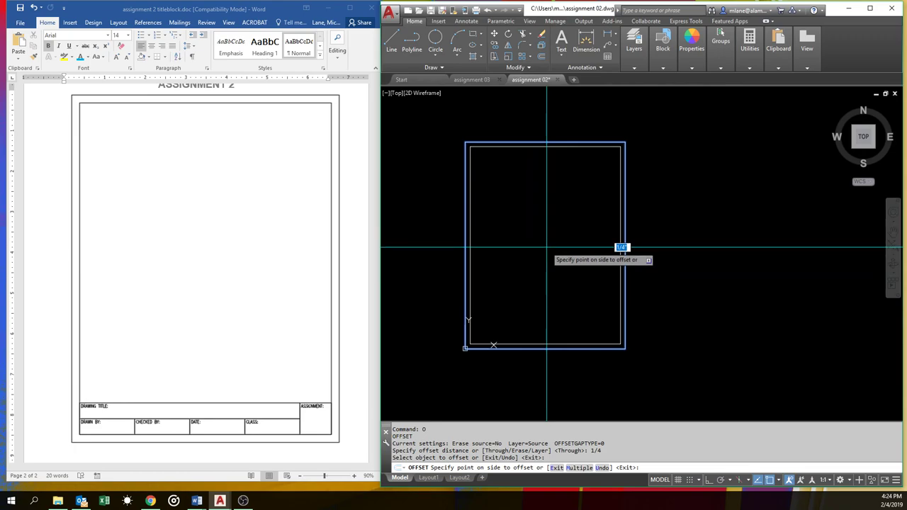
{"action": "left_click", "coordinate": [620, 247]}
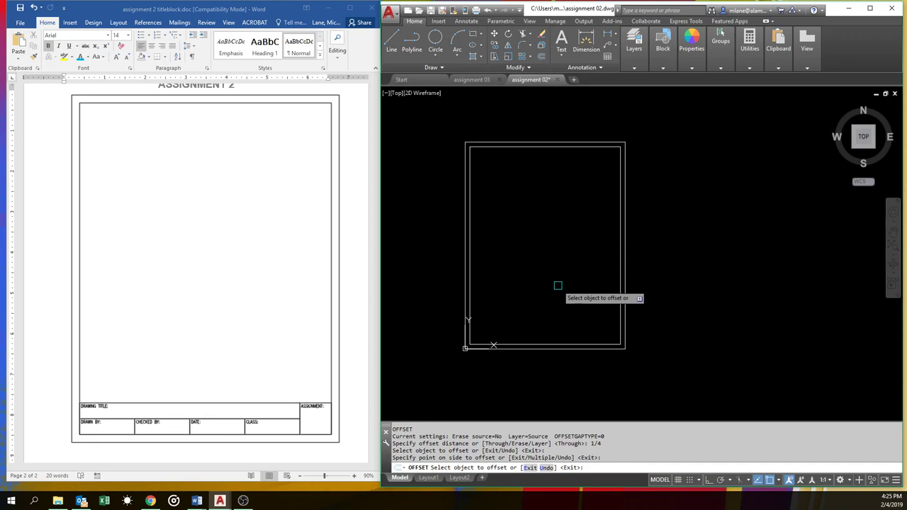
{"action": "key", "text": "Escape"}
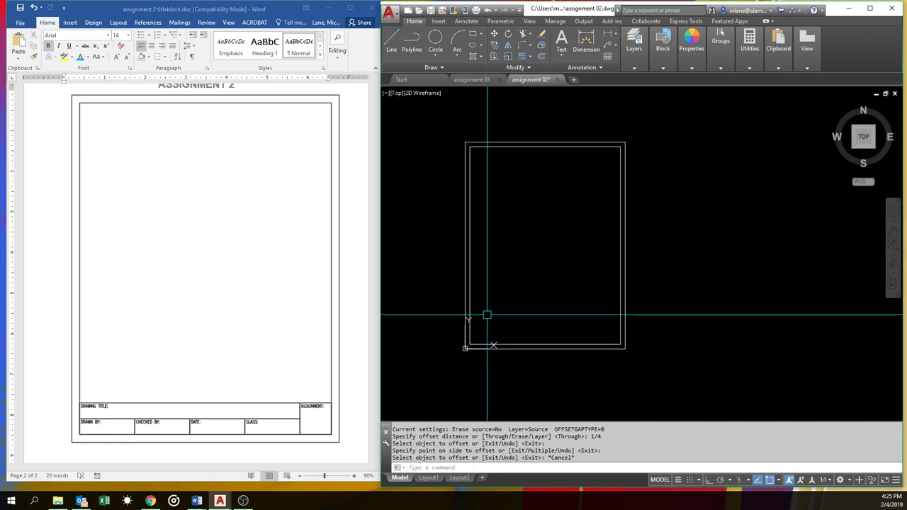
Draw a 1.5 by .5 rectangle snapped to the inner frame's lower-left corner.
{"action": "type", "text": "rec"}
{"action": "key", "text": "Return"}
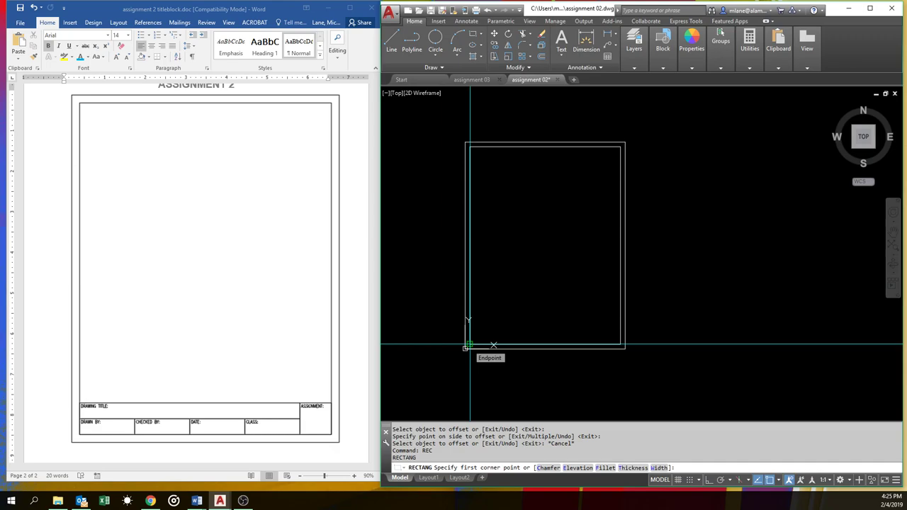
{"action": "left_click", "coordinate": [470, 345]}
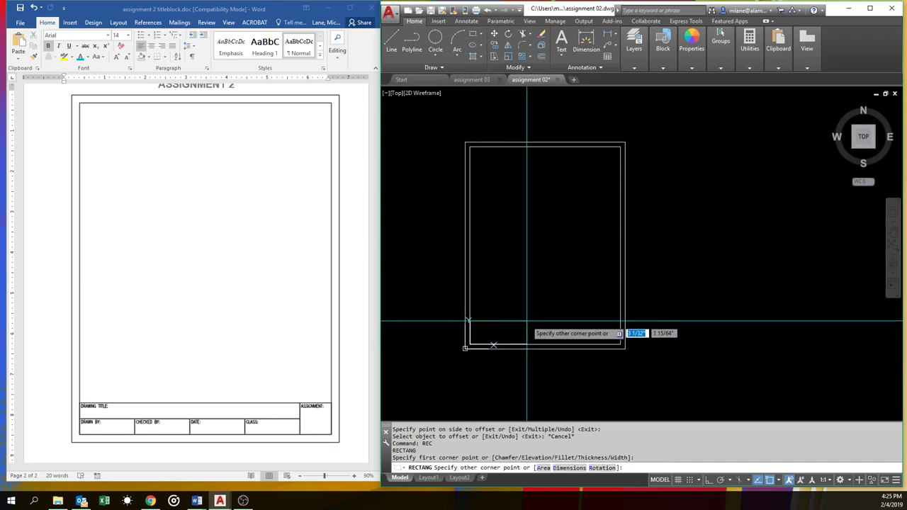
{"action": "type", "text": "1.5"}
{"action": "key", "text": "Tab"}
{"action": "type", "text": ".5"}
{"action": "key", "text": "Return"}
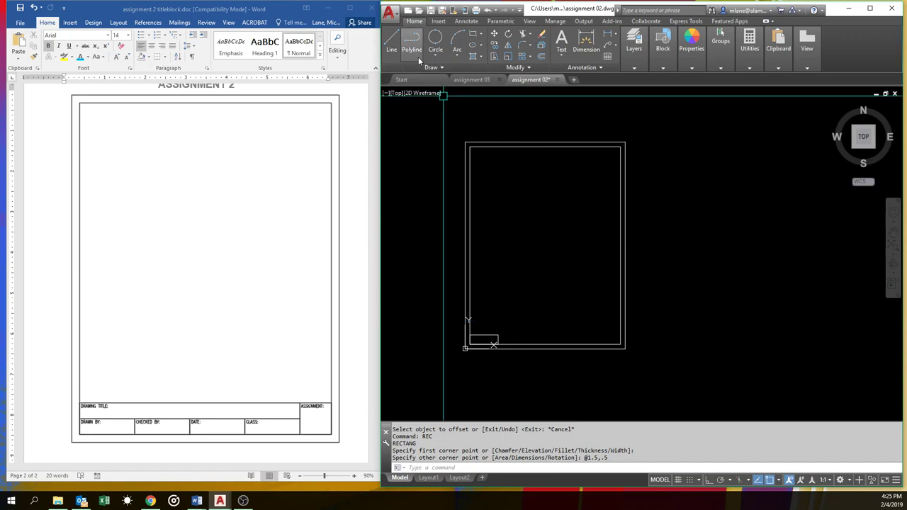
Switch to assignment 03 and start a DIST measurement on its title block, then cancel it.
{"action": "left_click", "coordinate": [472, 80]}
{"action": "type", "text": "dio"}
{"action": "key", "text": "Return"}
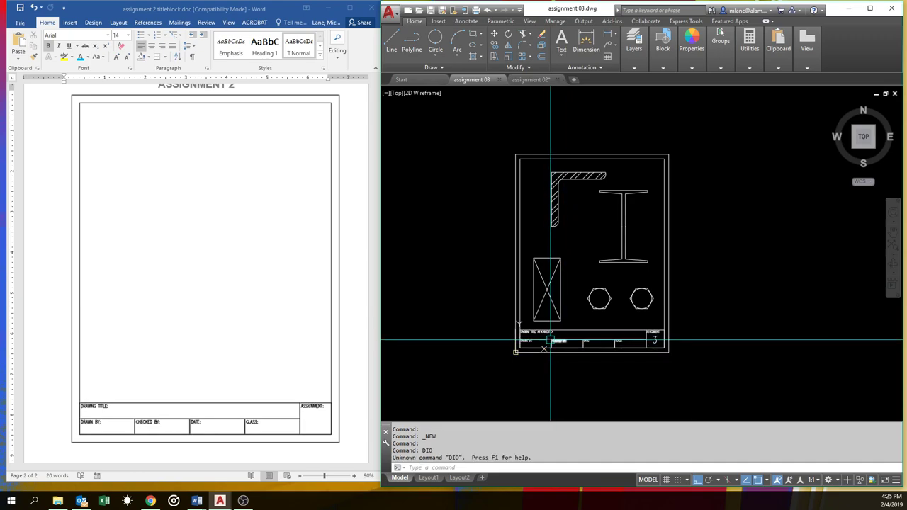
{"action": "key", "text": "Escape"}
{"action": "key", "text": "Escape"}
{"action": "type", "text": "di"}
{"action": "key", "text": "Return"}
{"action": "left_click", "coordinate": [550, 340]}
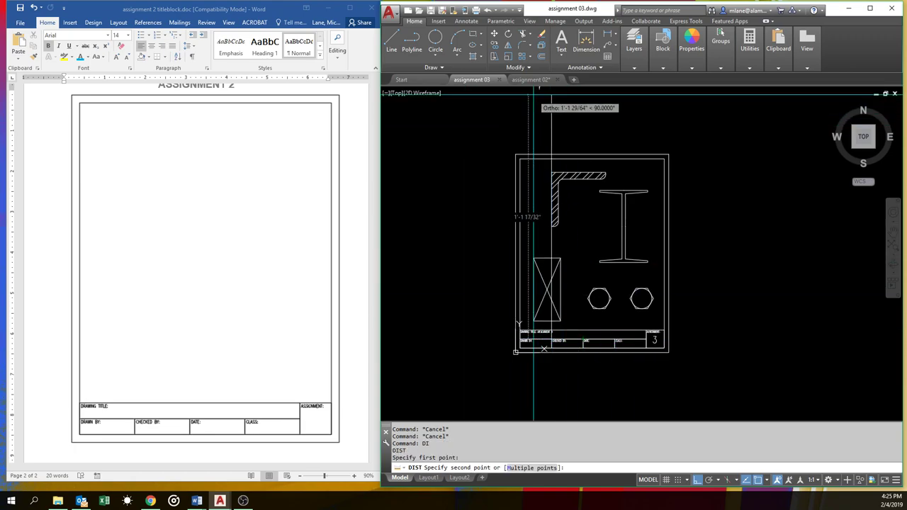
{"action": "key", "text": "Escape"}
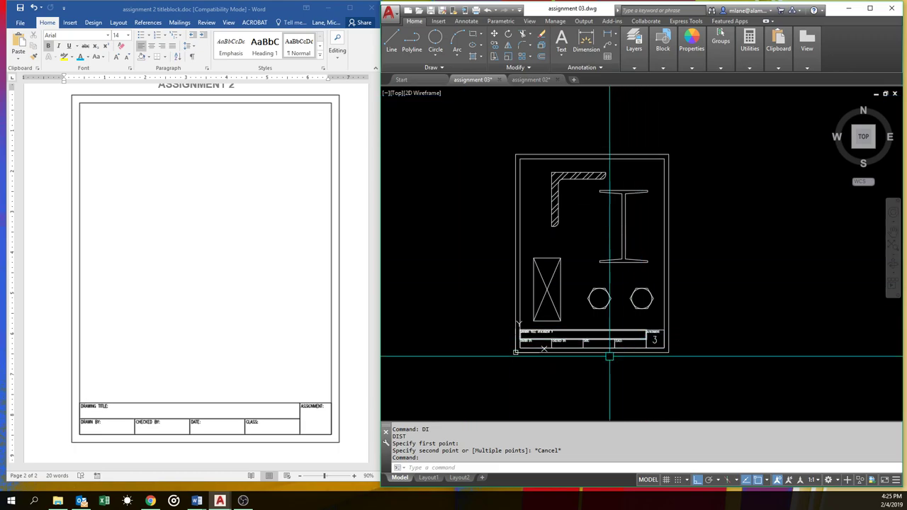
Return to assignment 02 and delete the 1.5 by .5 corner rectangle.
{"action": "left_click", "coordinate": [537, 80]}
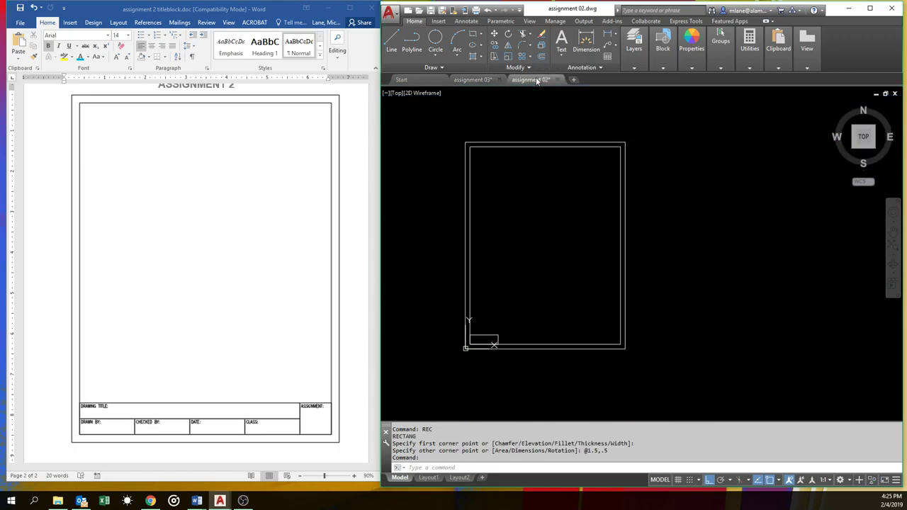
{"action": "left_click", "coordinate": [500, 335]}
{"action": "key", "text": "Delete"}
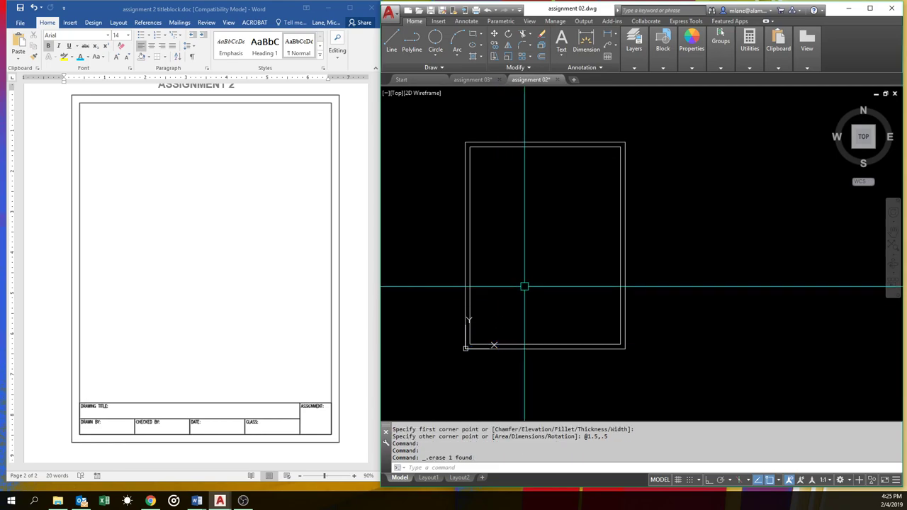
Draw a 1.75 by .5 rectangle from the inner frame's lower-left corner.
{"action": "type", "text": "REC"}
{"action": "key", "text": "Return"}
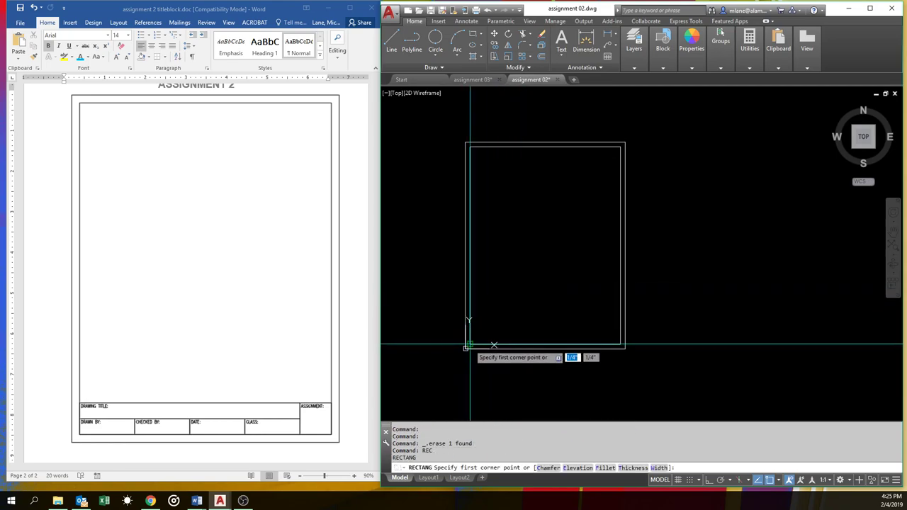
{"action": "left_click", "coordinate": [469, 348]}
{"action": "type", "text": "1.75"}
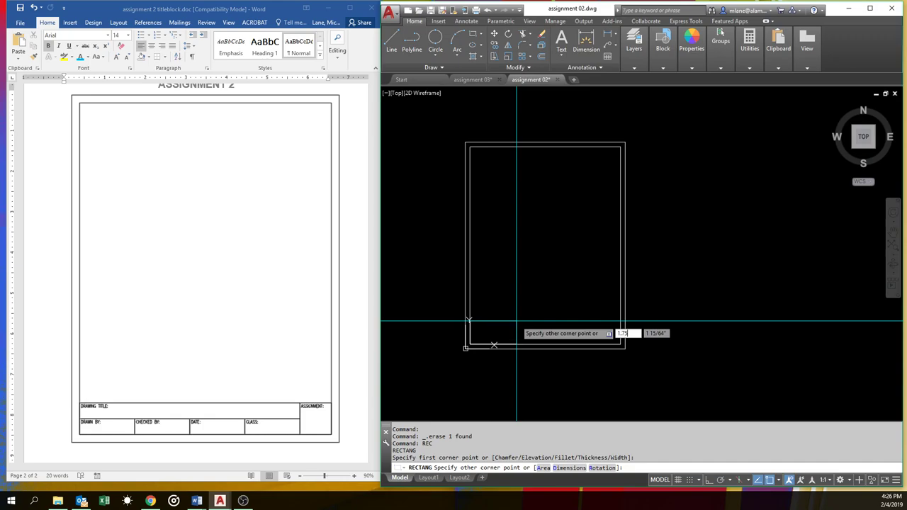
{"action": "key", "text": "Tab"}
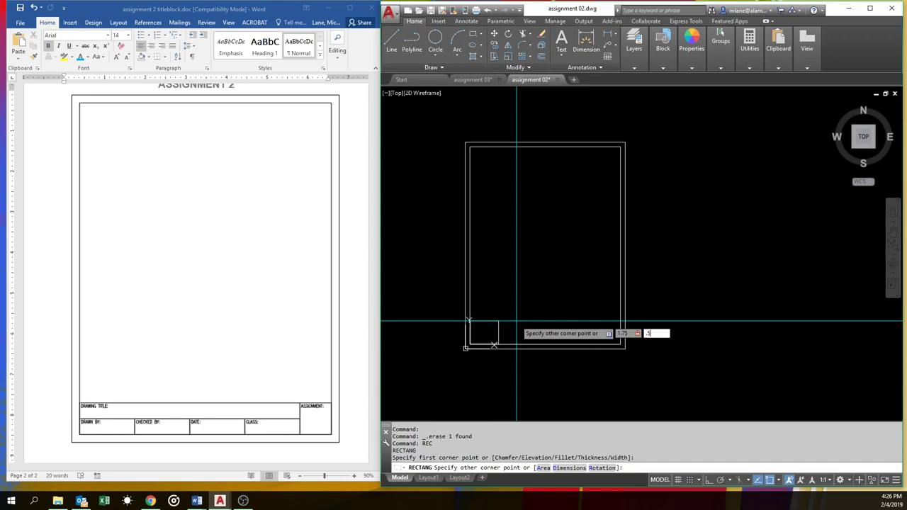
{"action": "key", "text": "Return"}
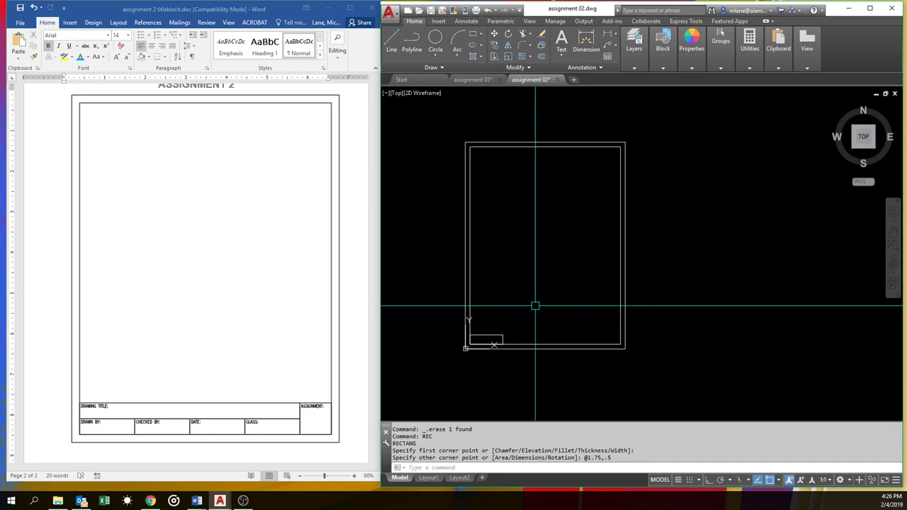
{"action": "type", "text": "co"}
Begin copying the corner box from its upper-right corner, then cancel.
{"action": "key", "text": "Return"}
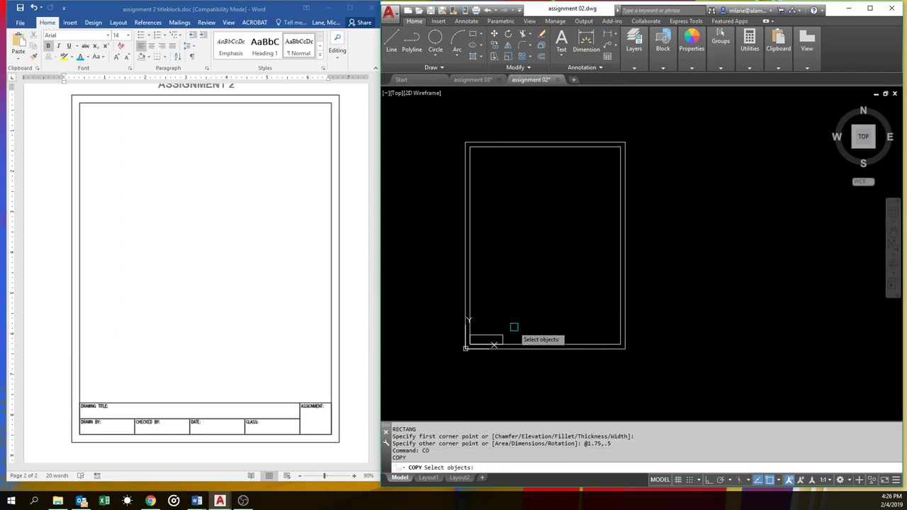
{"action": "left_click", "coordinate": [502, 335]}
{"action": "key", "text": "Return"}
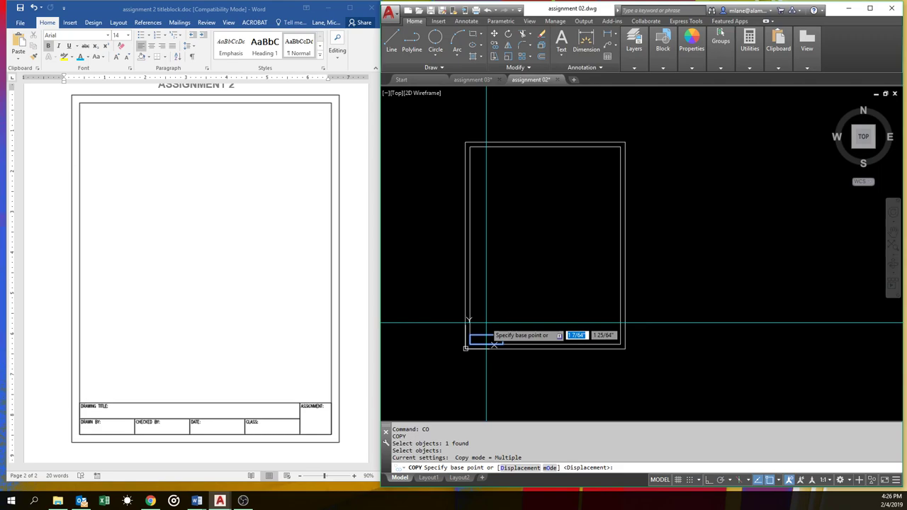
{"action": "scroll", "coordinate": [472, 329], "scroll_direction": "up", "scroll_amount": 4}
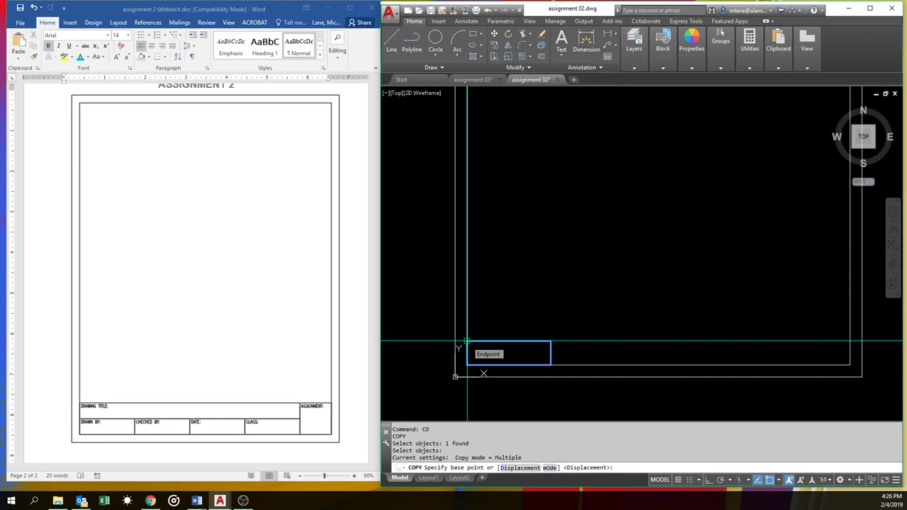
{"action": "left_click", "coordinate": [550, 341]}
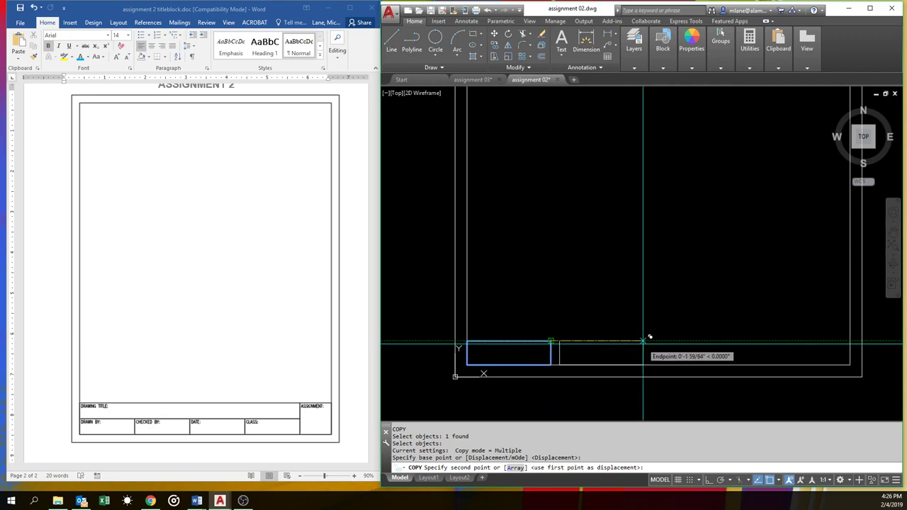
{"action": "key", "text": "Escape"}
Copy the 1.75 by .5 box end to end along the frame's bottom edge.
{"action": "type", "text": "CO"}
{"action": "key", "text": "Return"}
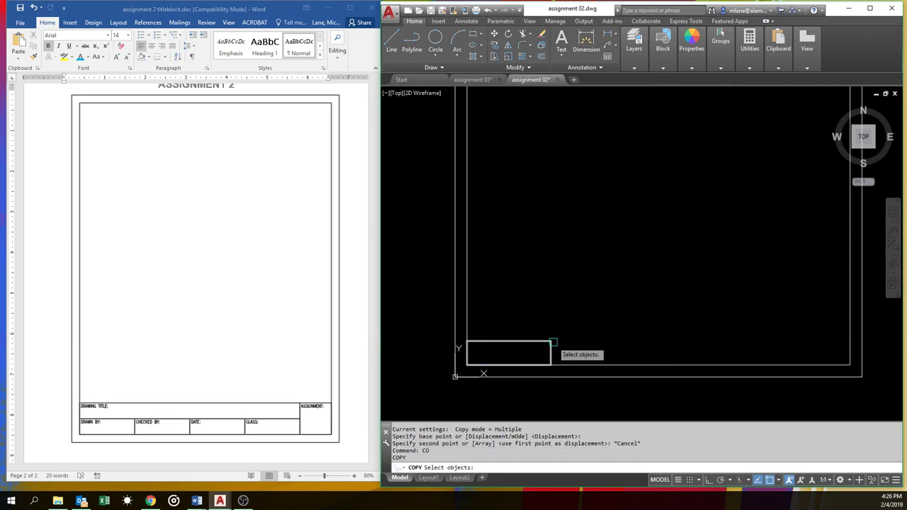
{"action": "left_click", "coordinate": [512, 340]}
{"action": "key", "text": "Return"}
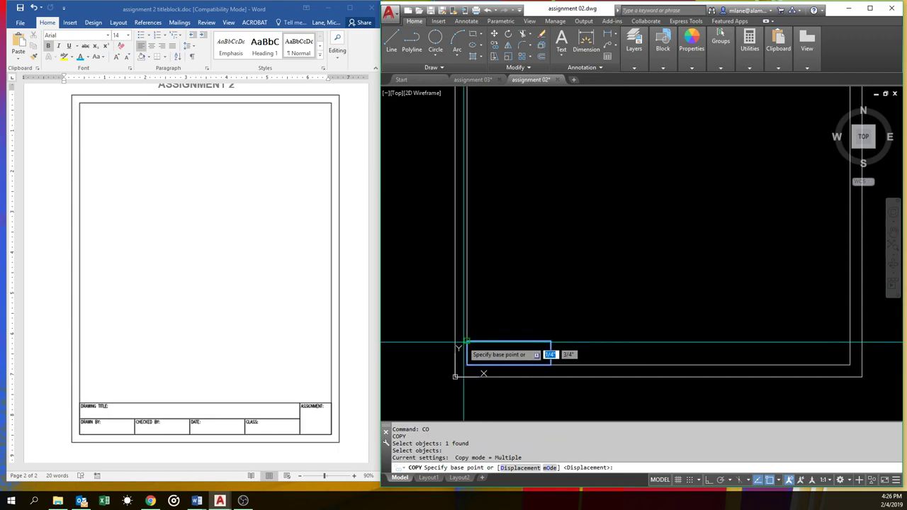
{"action": "left_click", "coordinate": [465, 341]}
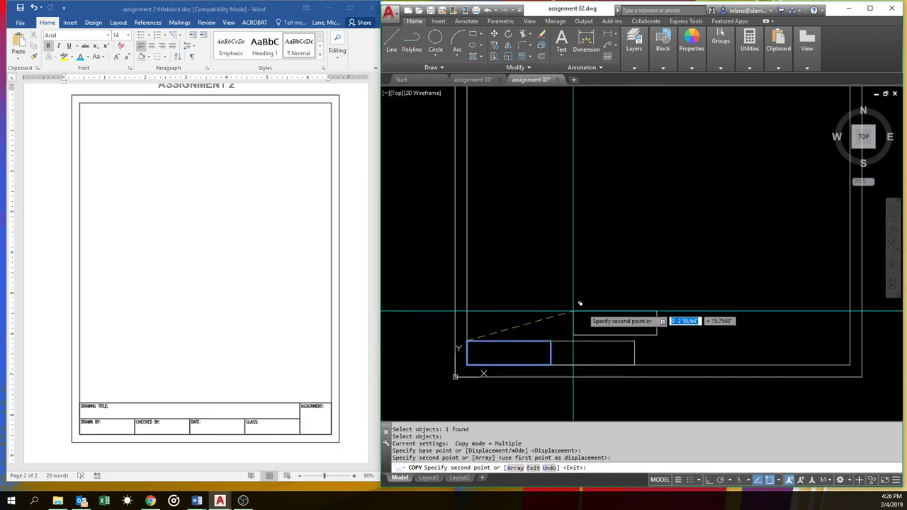
{"action": "left_click", "coordinate": [634, 341]}
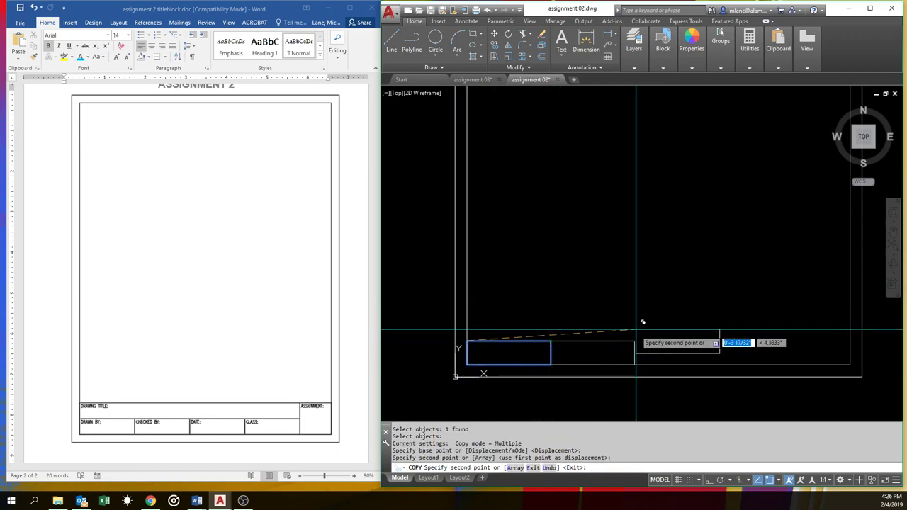
{"action": "left_click", "coordinate": [718, 341]}
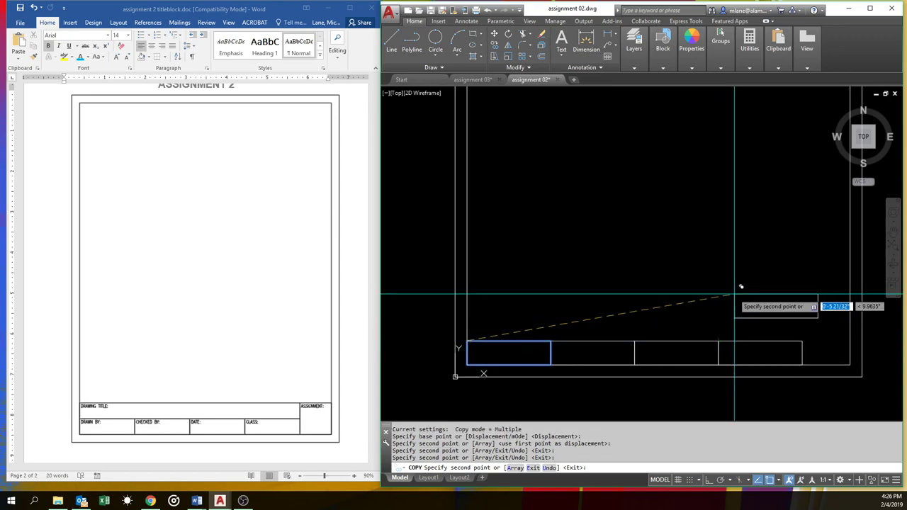
{"action": "key", "text": "Escape"}
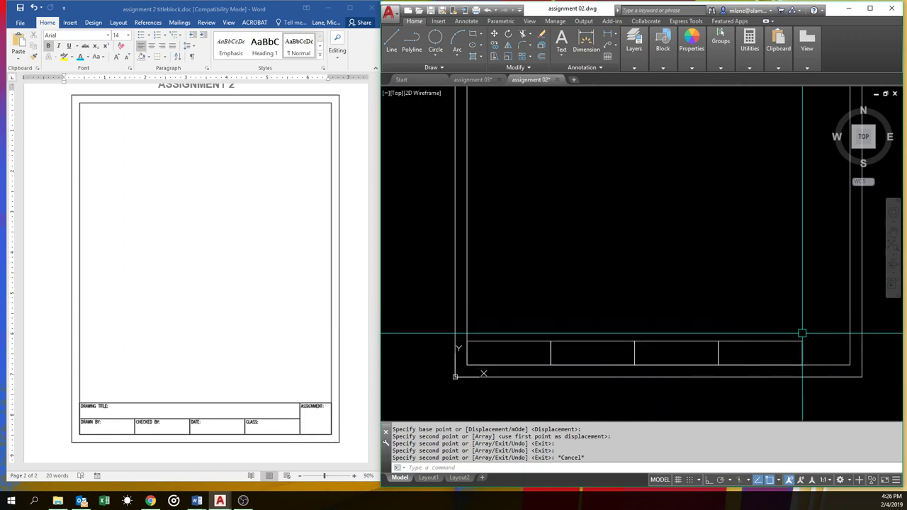
Draw a 1 by 1 square (@1,1) at the right end of the box row.
{"action": "type", "text": "REC"}
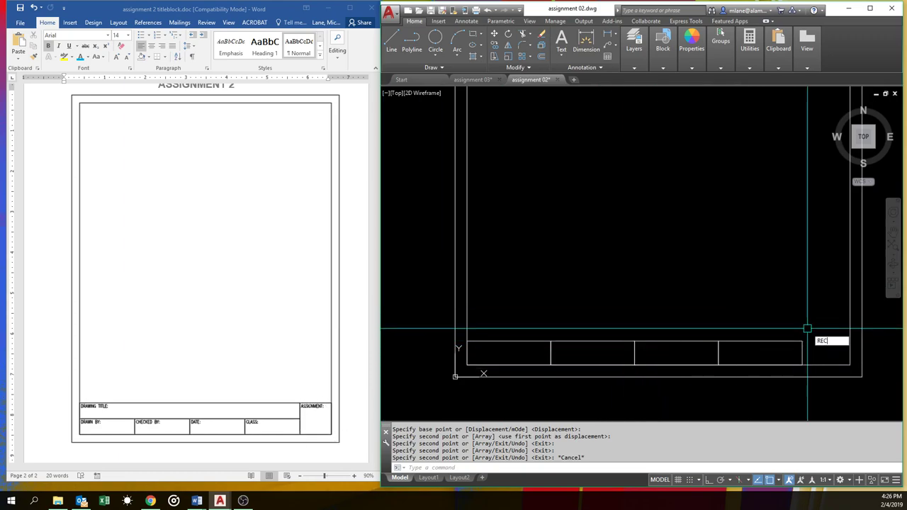
{"action": "key", "text": "Return"}
{"action": "left_click", "coordinate": [802, 365]}
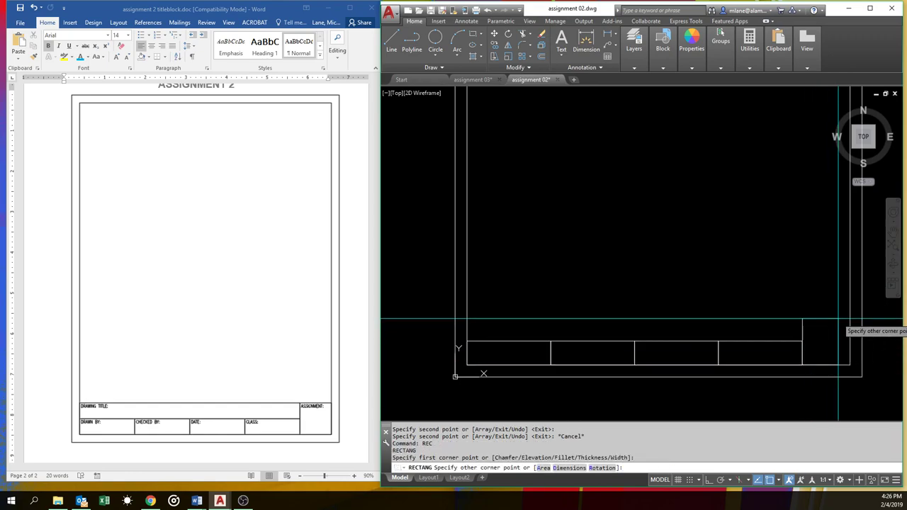
{"action": "type", "text": "@1,1"}
{"action": "key", "text": "Return"}
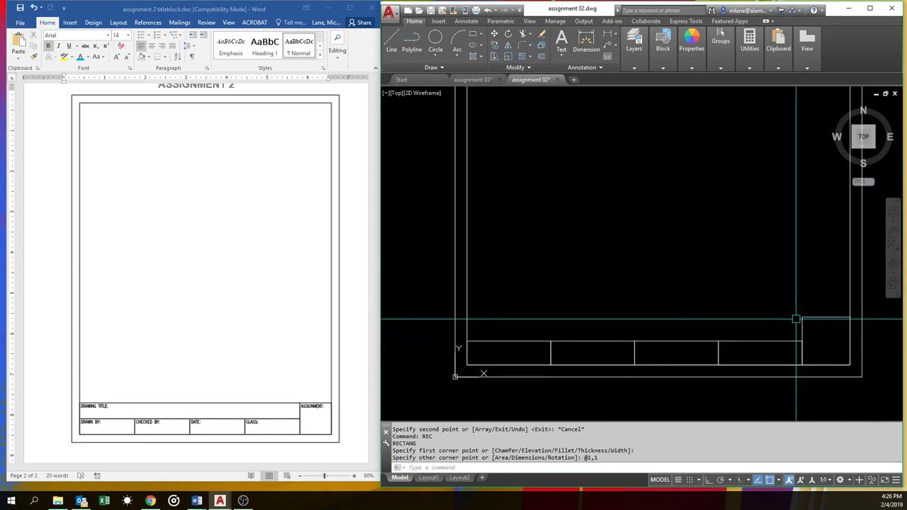
Draw the title strip from the square's top-left corner to the first box's top-left corner.
{"action": "type", "text": "REC"}
{"action": "key", "text": "Return"}
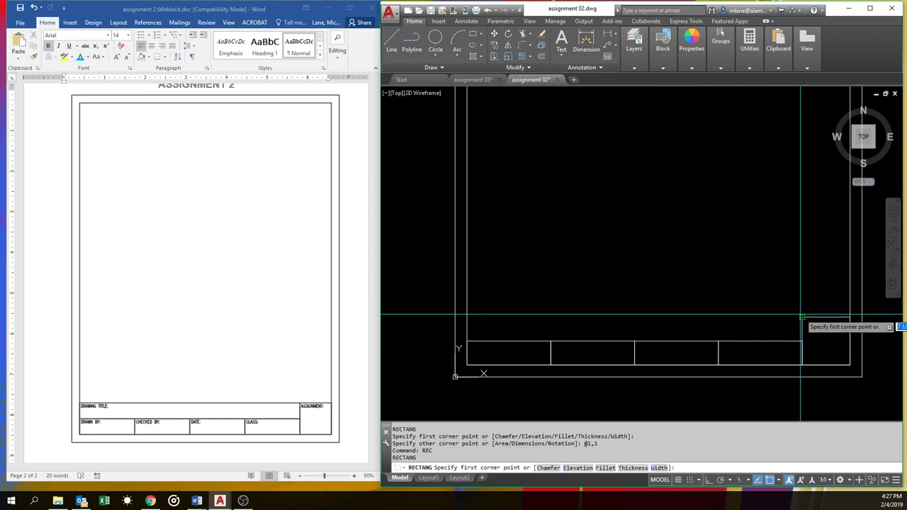
{"action": "left_click", "coordinate": [802, 317]}
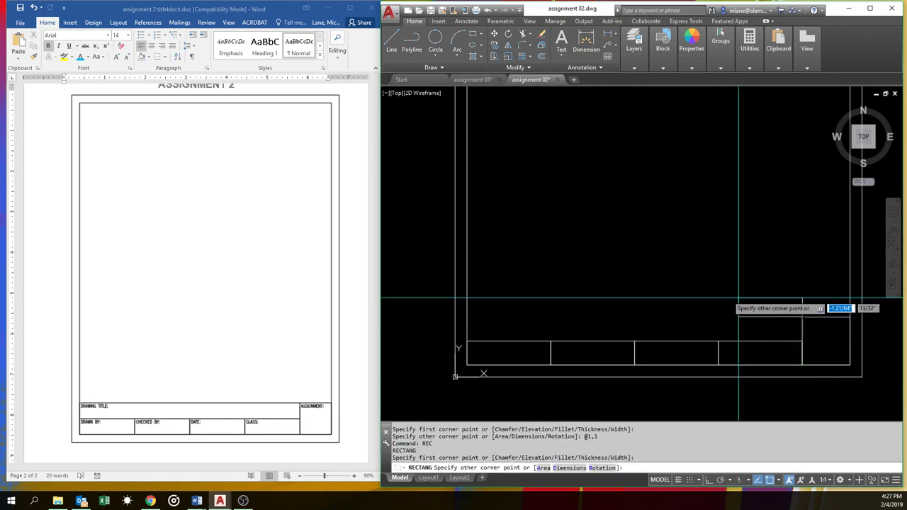
{"action": "left_click", "coordinate": [467, 341]}
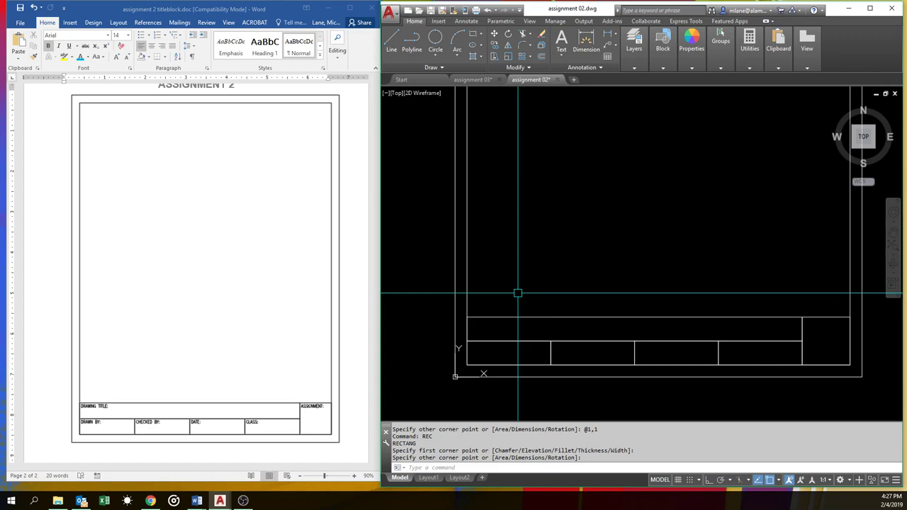
Open the Text Style dialog with STYLE and try deleting the in-use romans style.
{"action": "type", "text": "STYLE"}
{"action": "key", "text": "Return"}
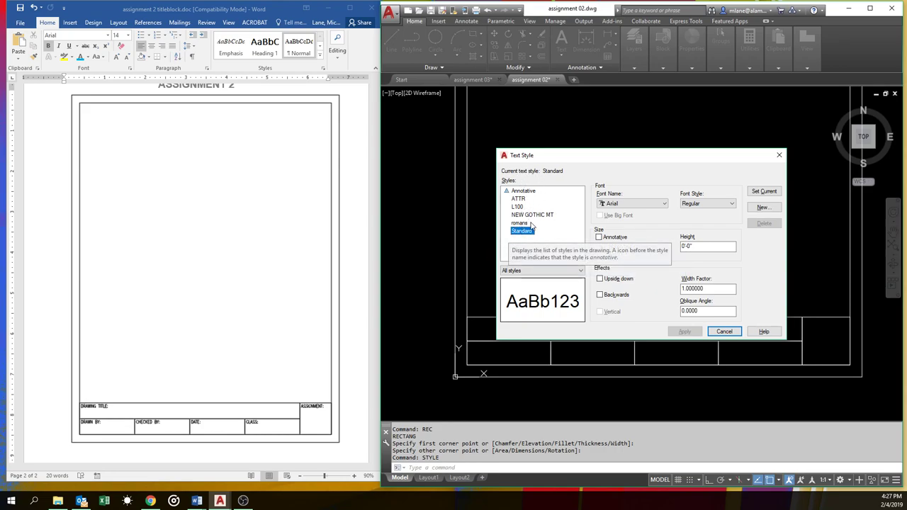
{"action": "left_click", "coordinate": [532, 225]}
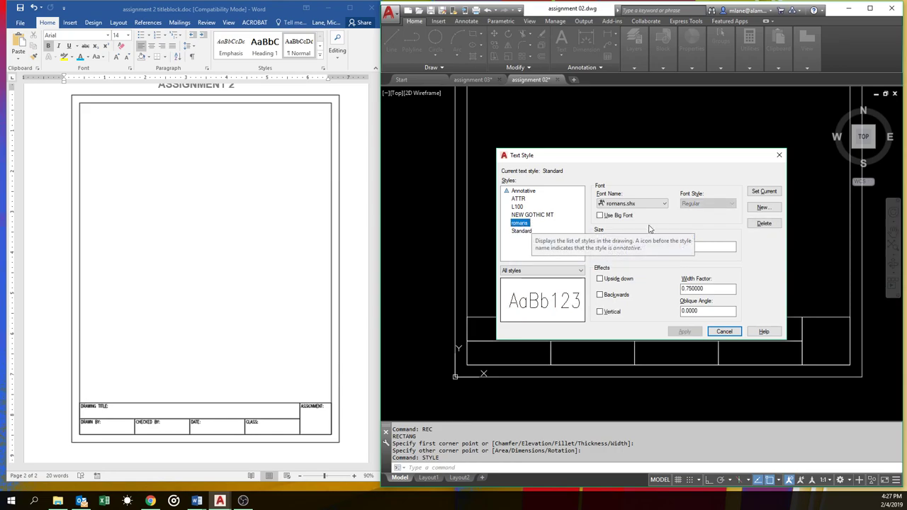
{"action": "left_click", "coordinate": [764, 223]}
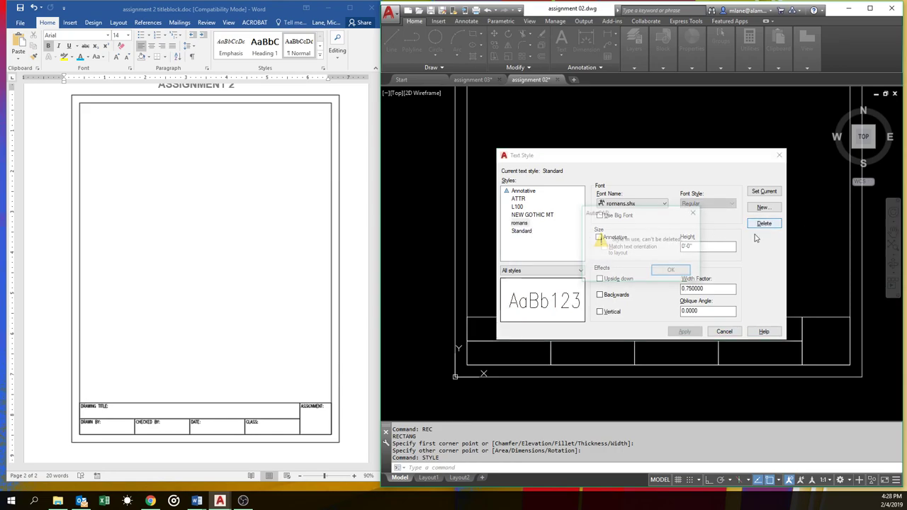
{"action": "left_click", "coordinate": [672, 272]}
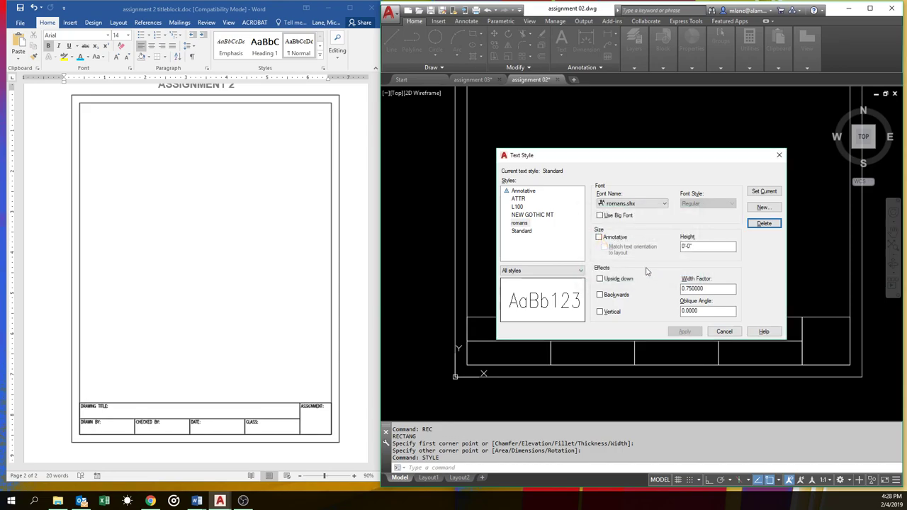
Inspect NEW GOTHIC MT and Standard, make Standard current, and retry deleting romans.
{"action": "left_click", "coordinate": [527, 215]}
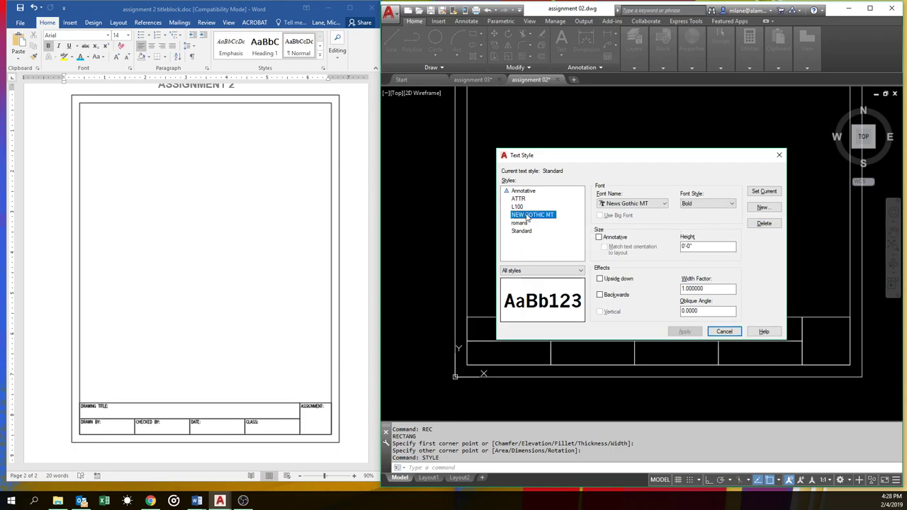
{"action": "left_click", "coordinate": [525, 231]}
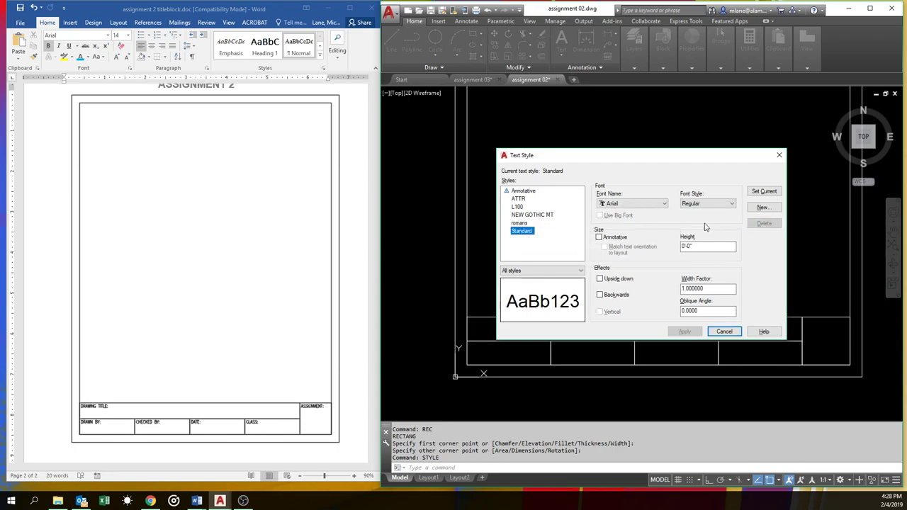
{"action": "left_click", "coordinate": [765, 193]}
{"action": "left_click", "coordinate": [524, 223]}
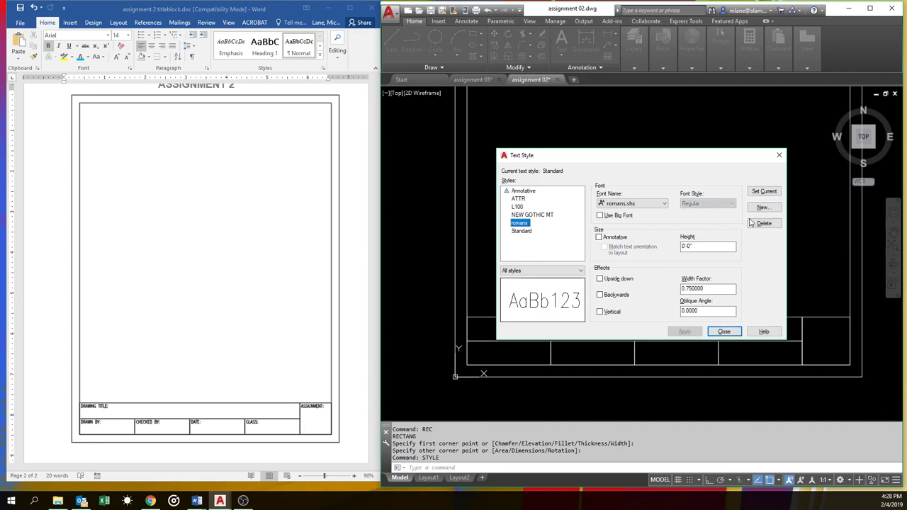
{"action": "left_click", "coordinate": [764, 224]}
{"action": "left_click", "coordinate": [681, 271]}
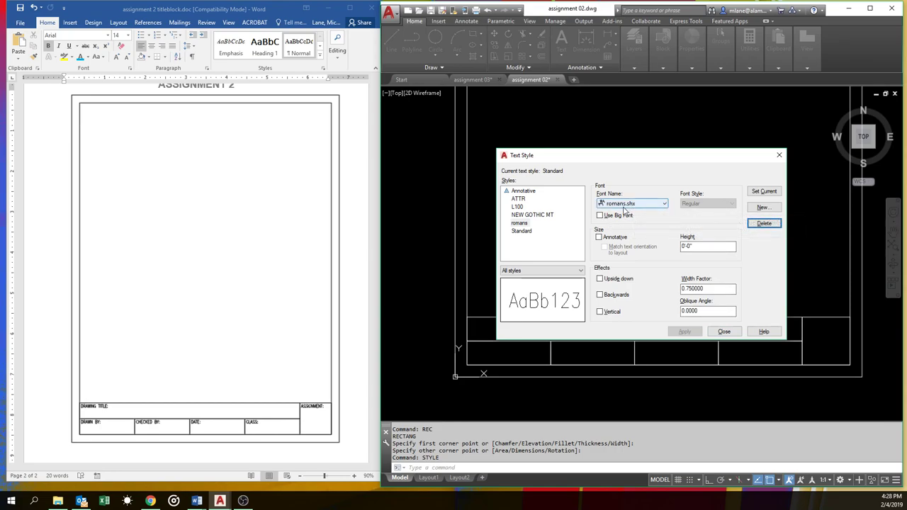
Add a new text style named ROMANT, select it, and browse its font list.
{"action": "left_click", "coordinate": [762, 207]}
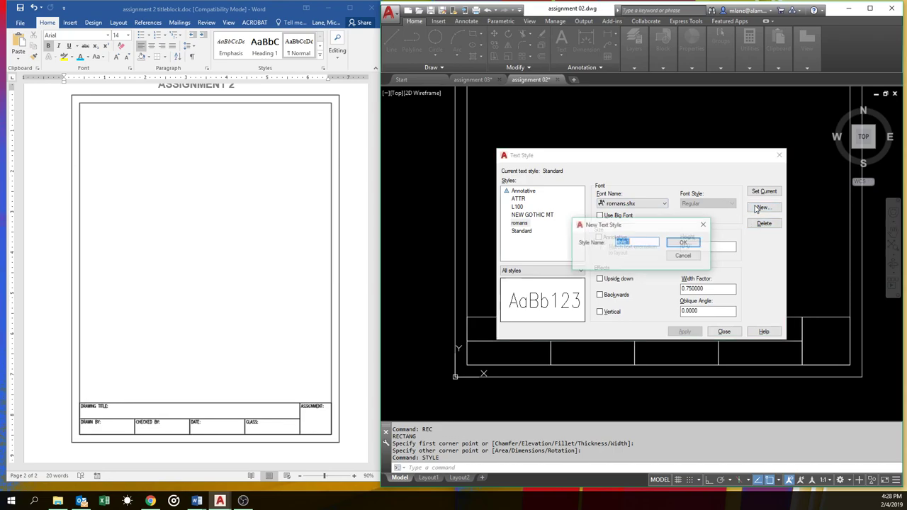
{"action": "type", "text": "ROMANT"}
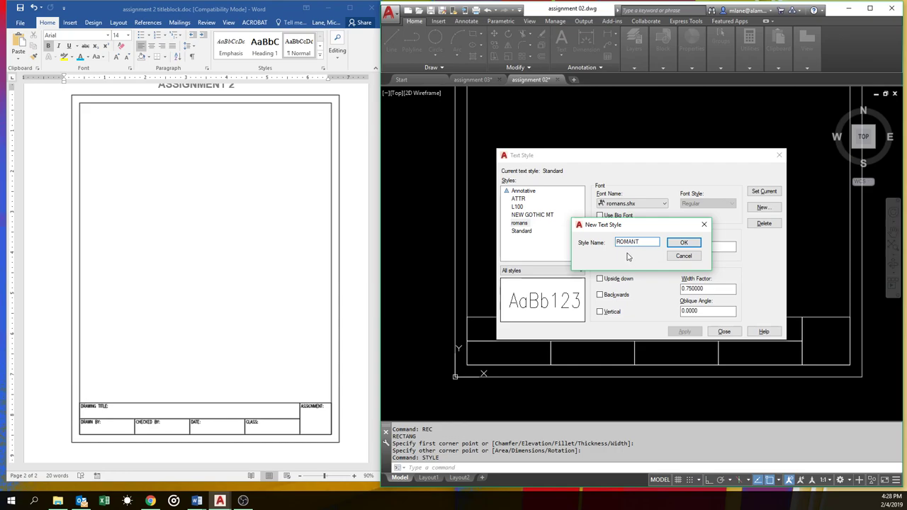
{"action": "left_click", "coordinate": [682, 242]}
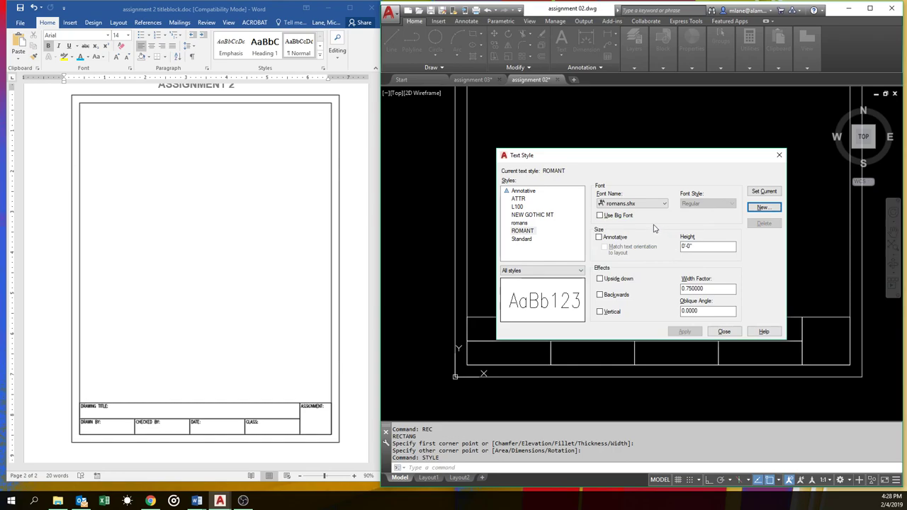
{"action": "left_click", "coordinate": [525, 232]}
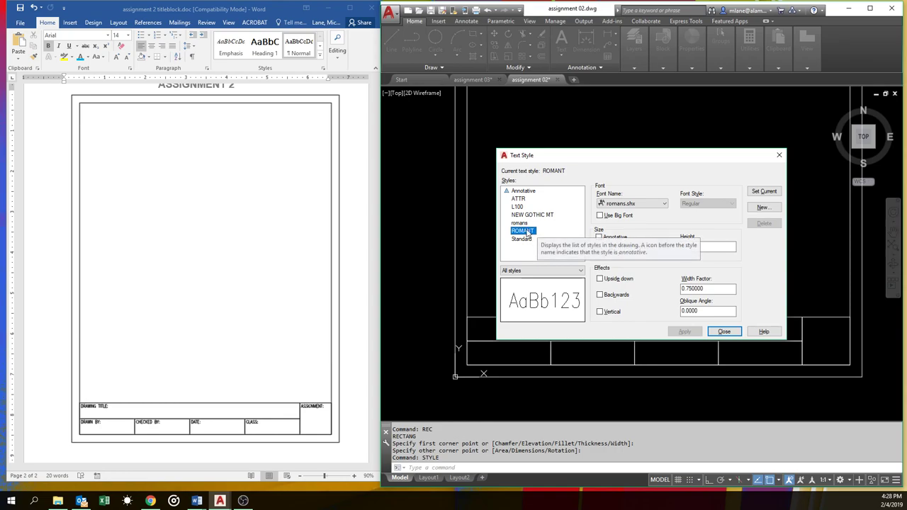
{"action": "left_click", "coordinate": [665, 205]}
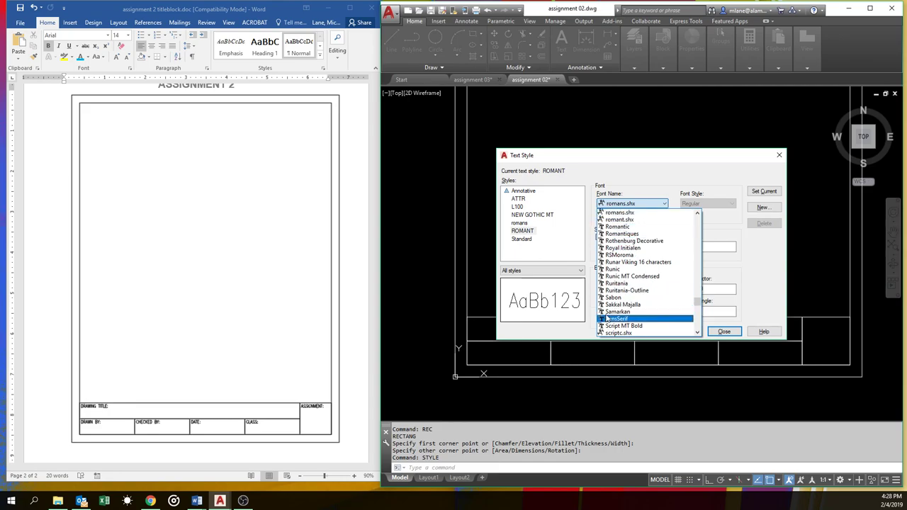
{"action": "scroll", "coordinate": [608, 312], "scroll_direction": "up", "scroll_amount": 3}
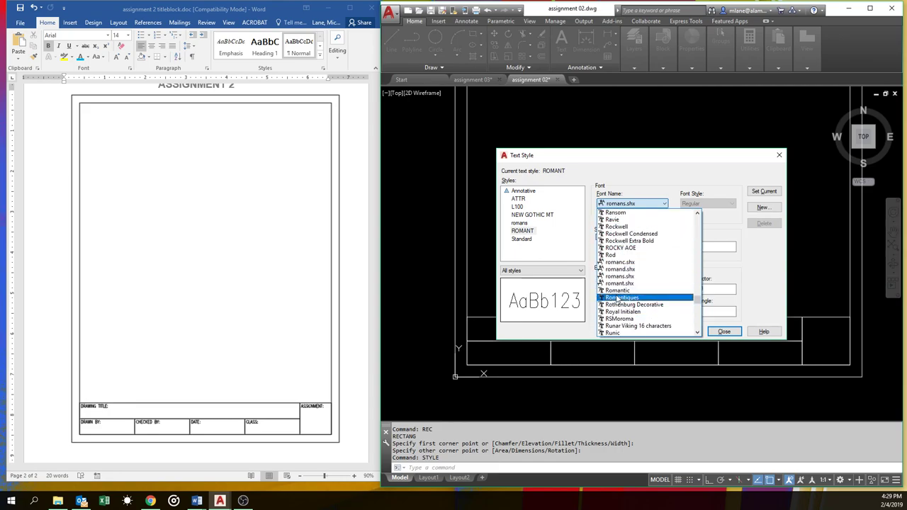
Give ROMANT the ROCKY AOE font and save the change on switching to romans.
{"action": "left_click", "coordinate": [617, 248]}
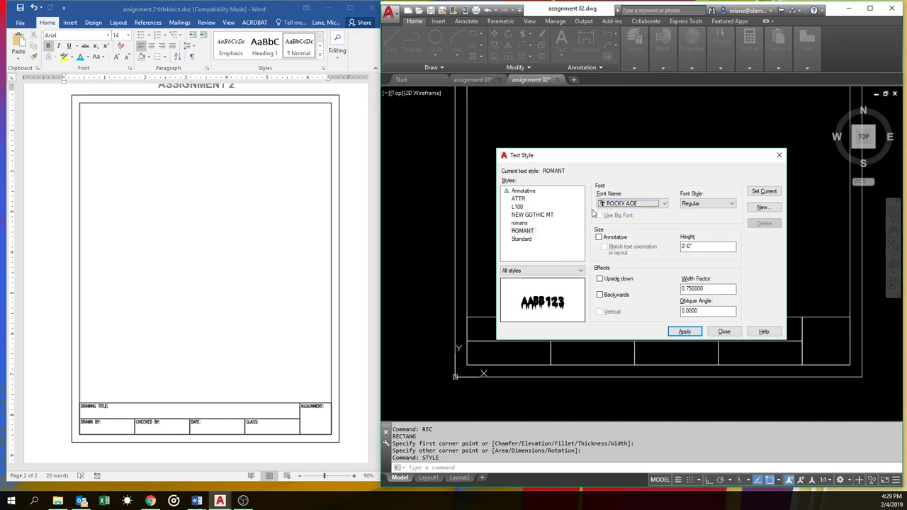
{"action": "left_click", "coordinate": [525, 224]}
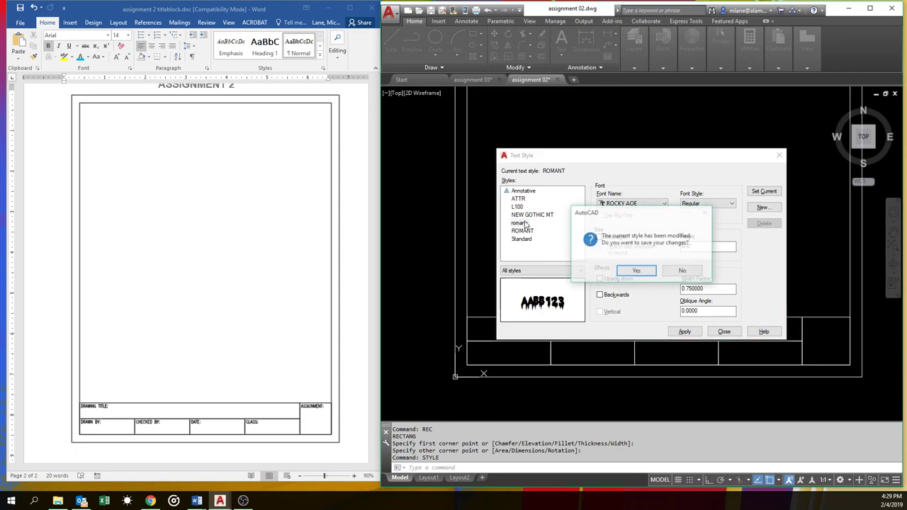
{"action": "left_click", "coordinate": [648, 272]}
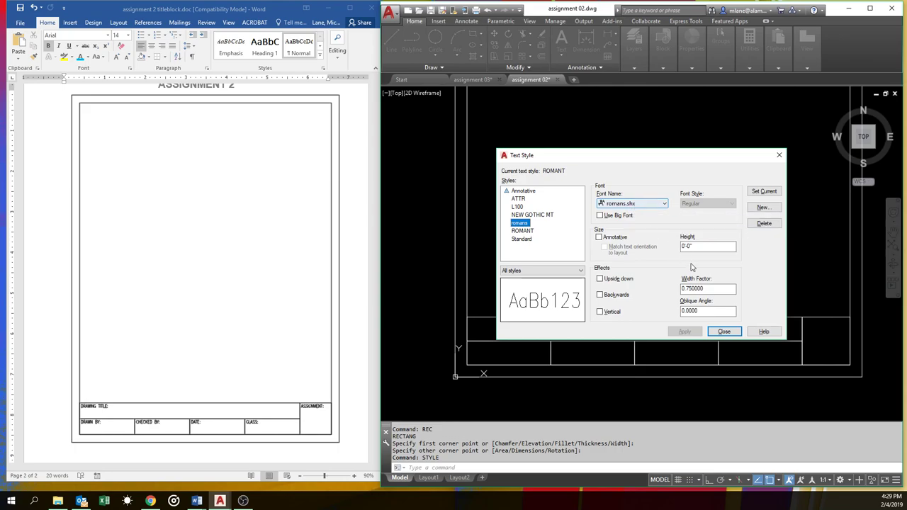
Confirm romans uses romans.shx at 0.75 width, set romans current, and close the dialog.
{"action": "double_click", "coordinate": [705, 288]}
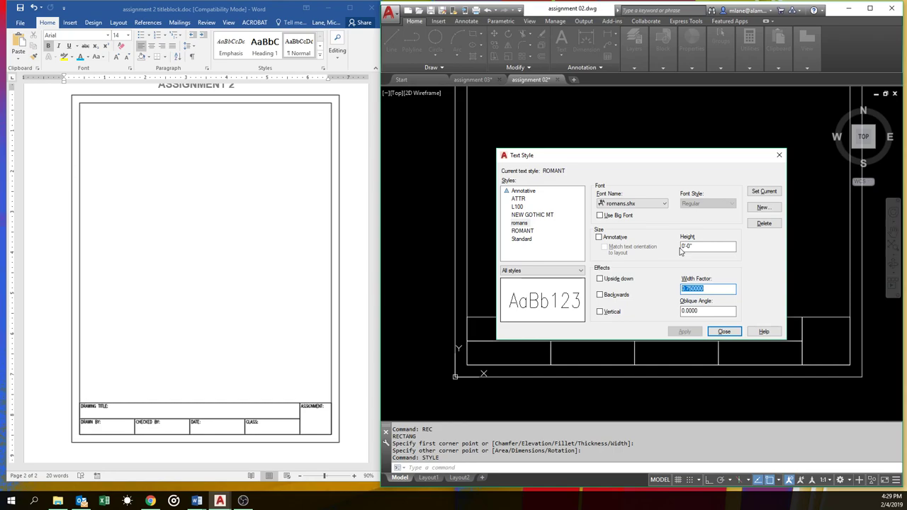
{"action": "left_click", "coordinate": [651, 205]}
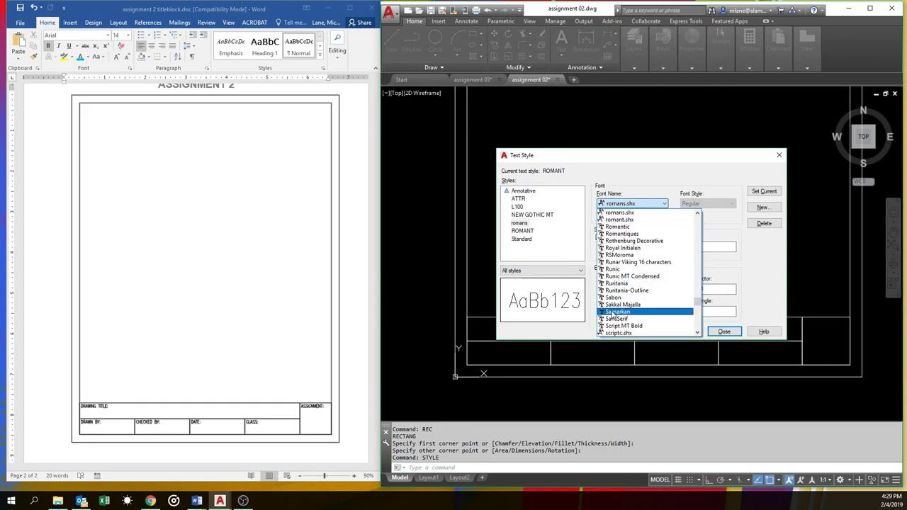
{"action": "left_click", "coordinate": [638, 176]}
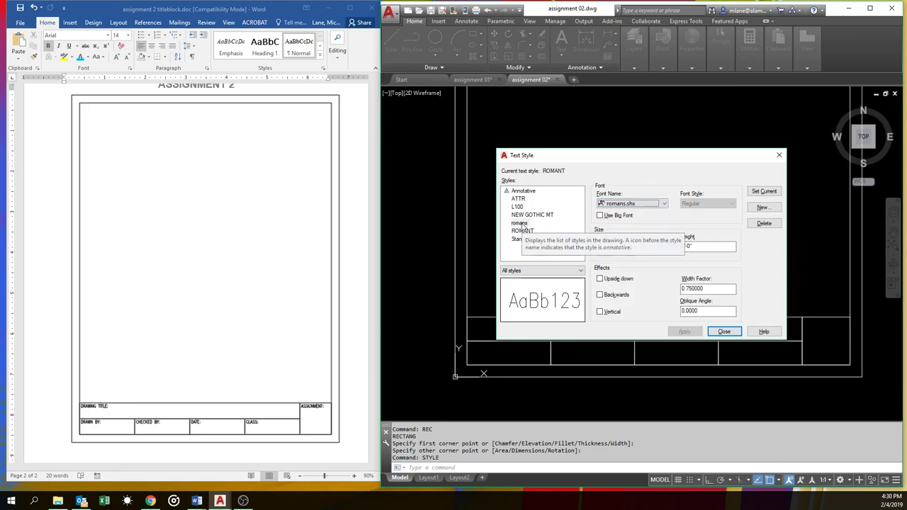
{"action": "left_click", "coordinate": [655, 204]}
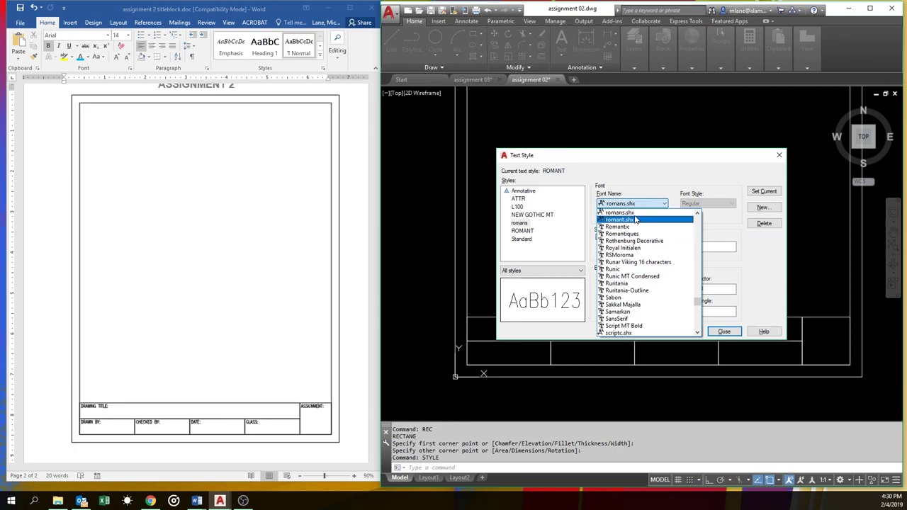
{"action": "left_click", "coordinate": [620, 212]}
{"action": "left_click", "coordinate": [700, 288]}
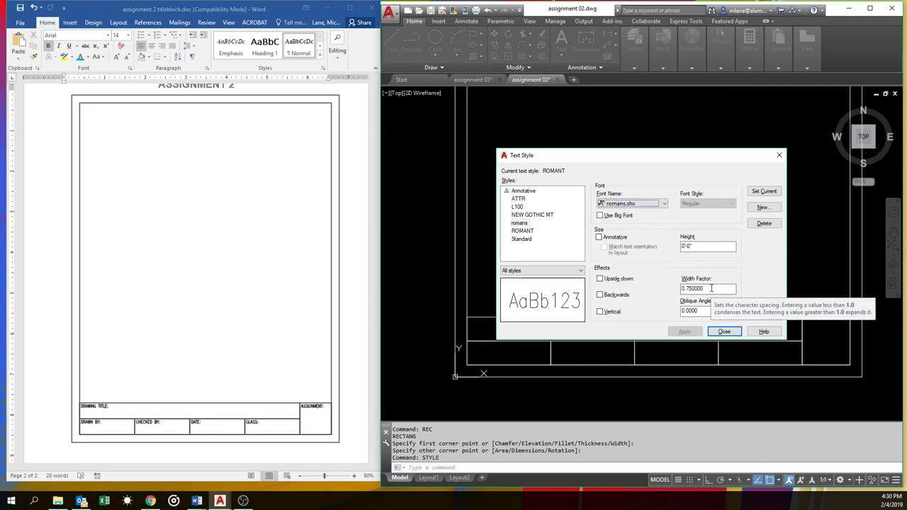
{"action": "left_click", "coordinate": [697, 246]}
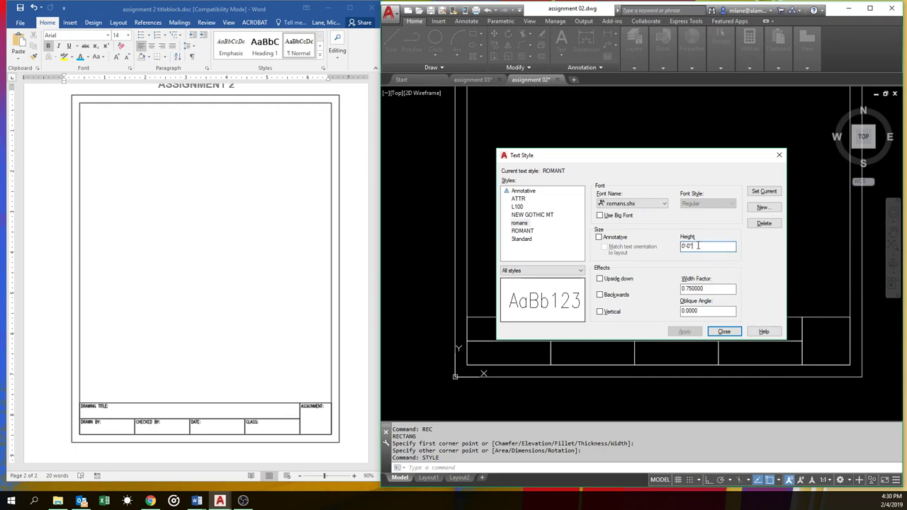
{"action": "left_click", "coordinate": [763, 191]}
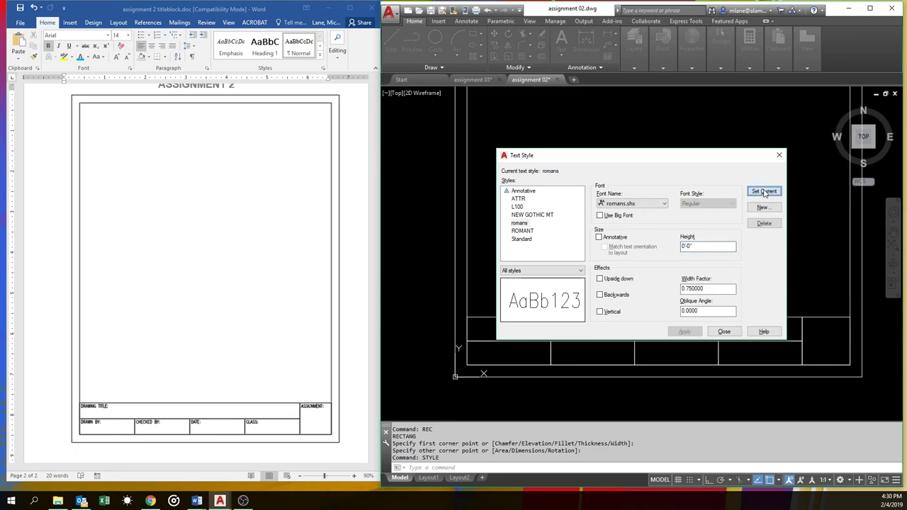
{"action": "left_click", "coordinate": [724, 331]}
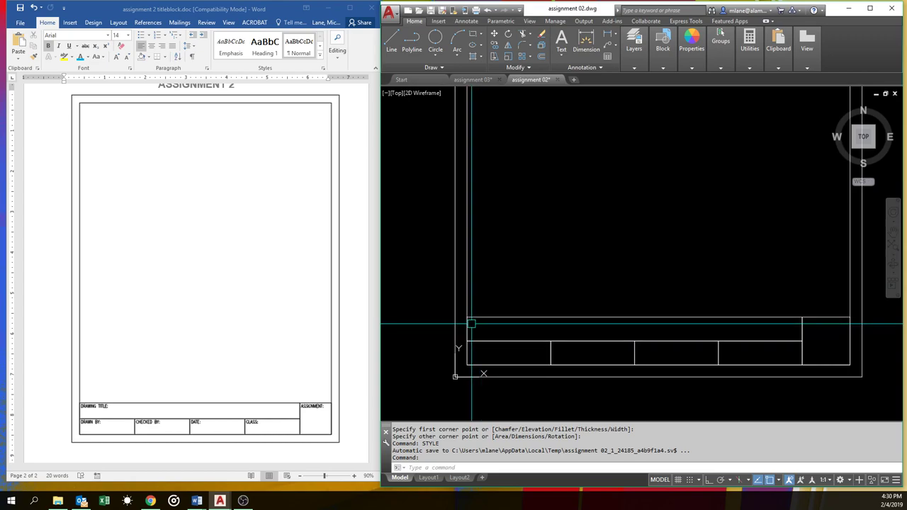
Place single-line text 'DRAWING TITLE:' at 1/10 height, 0 rotation, in the top-left cell.
{"action": "scroll", "coordinate": [471, 324], "scroll_direction": "up", "scroll_amount": 2}
{"action": "scroll", "coordinate": [470, 324], "scroll_direction": "up", "scroll_amount": 1}
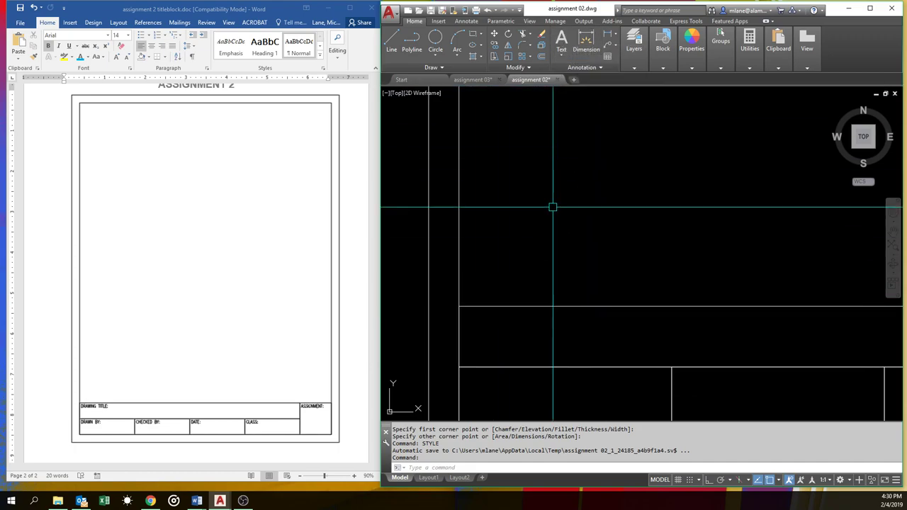
{"action": "type", "text": "TEXT"}
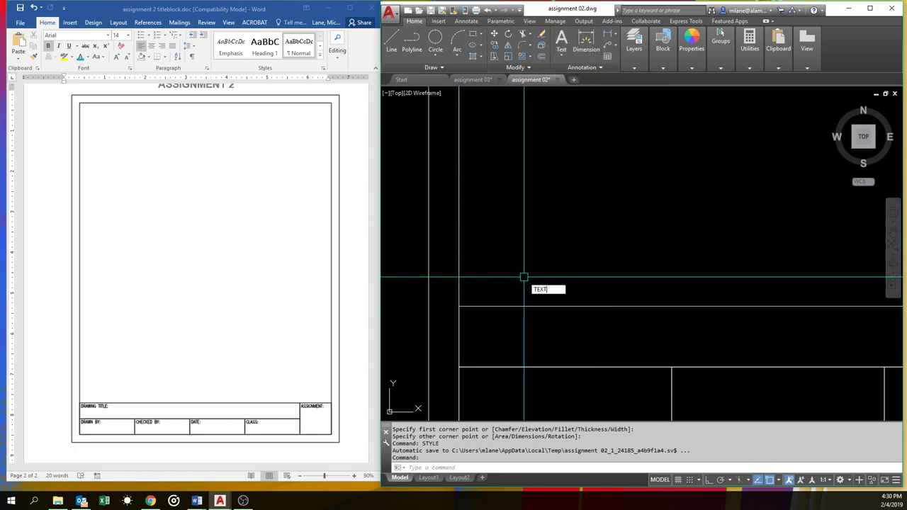
{"action": "key", "text": "Return"}
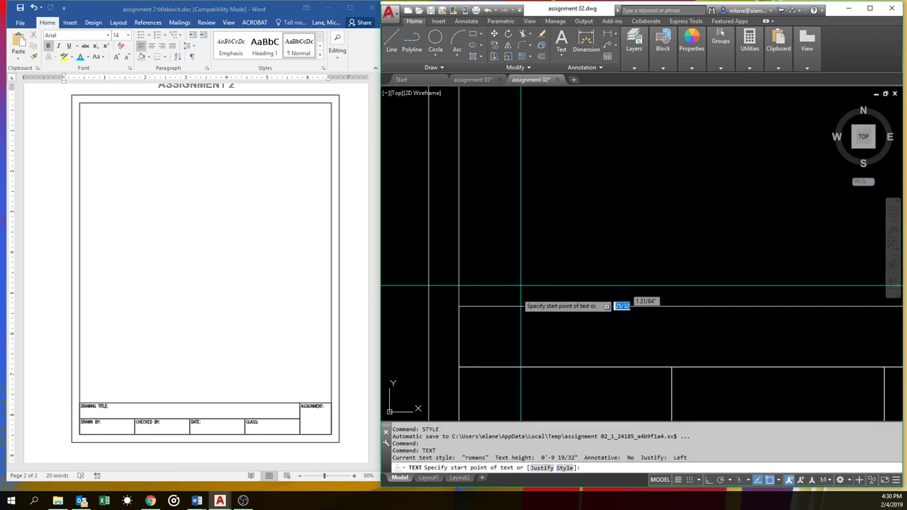
{"action": "left_click", "coordinate": [465, 327]}
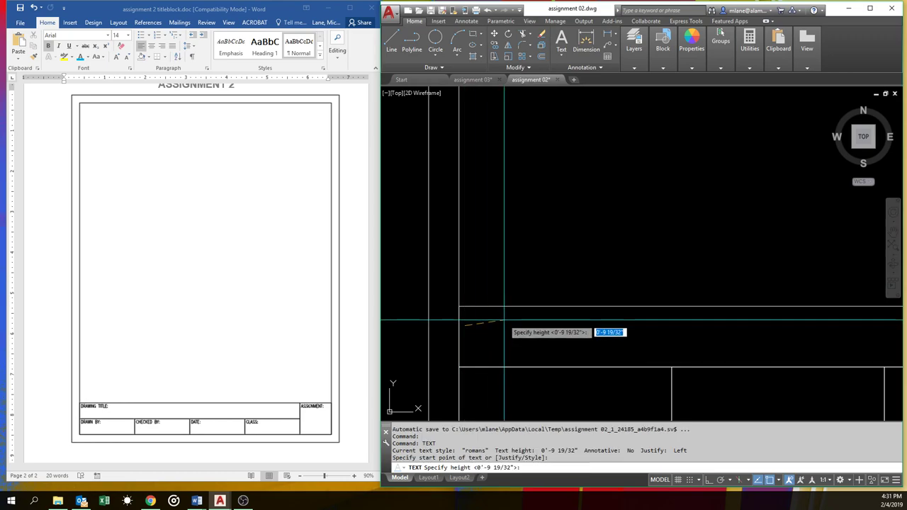
{"action": "type", "text": "1/10"}
{"action": "key", "text": "Return"}
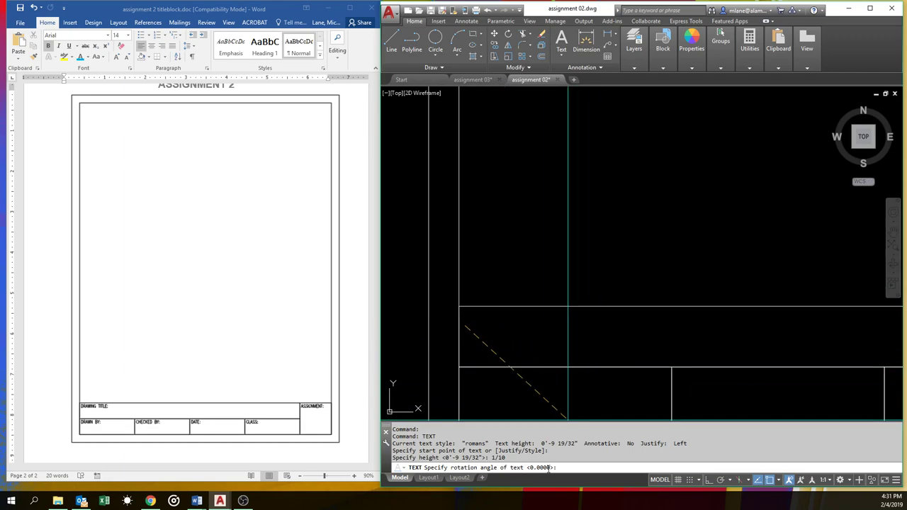
{"action": "key", "text": "Return"}
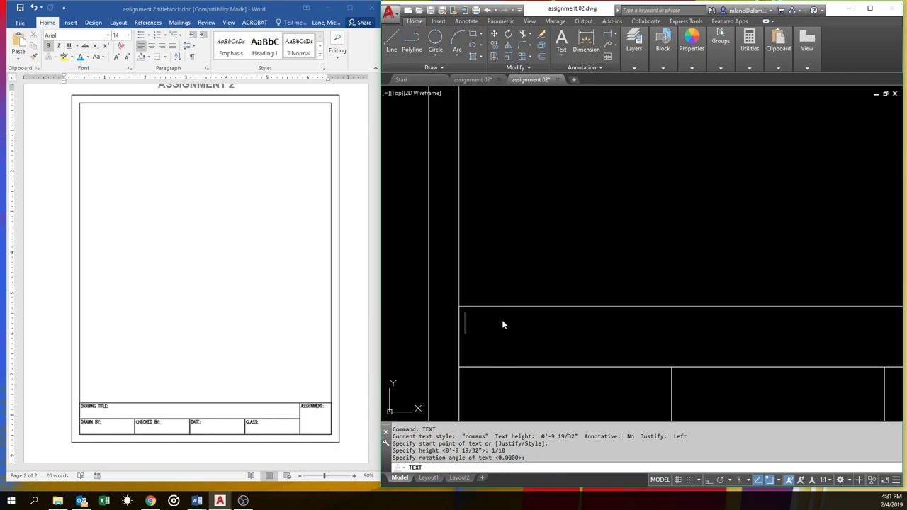
{"action": "type", "text": "dra"}
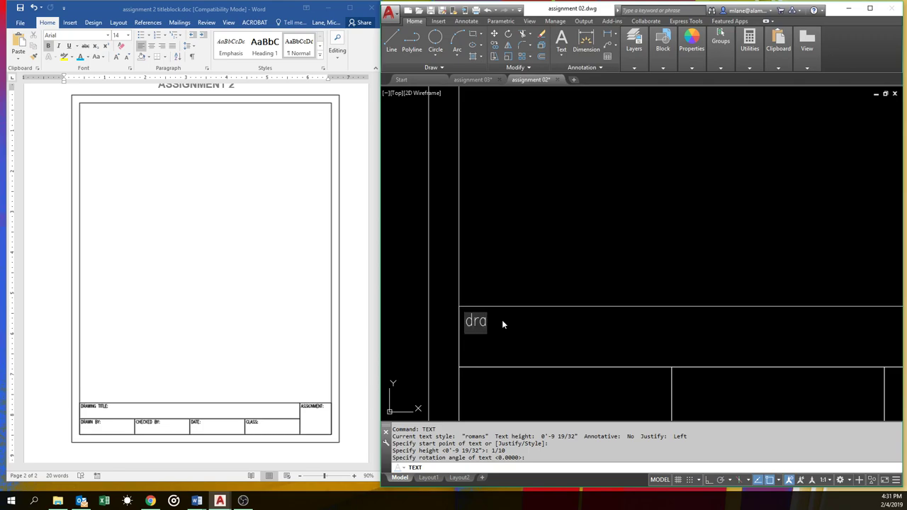
{"action": "type", "text": "ing"}
{"action": "key", "text": "BackSpace"}
{"action": "key", "text": "BackSpace"}
{"action": "key", "text": "BackSpace"}
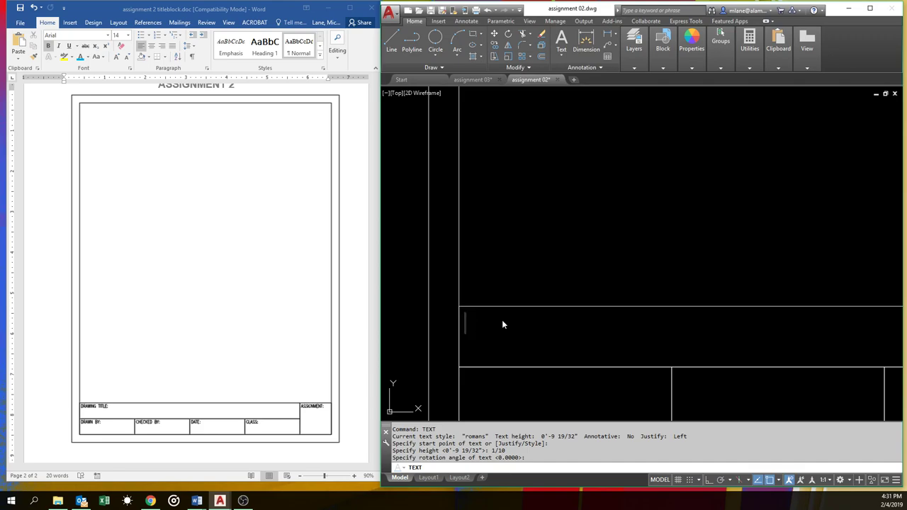
{"action": "type", "text": "DRAWING TI"}
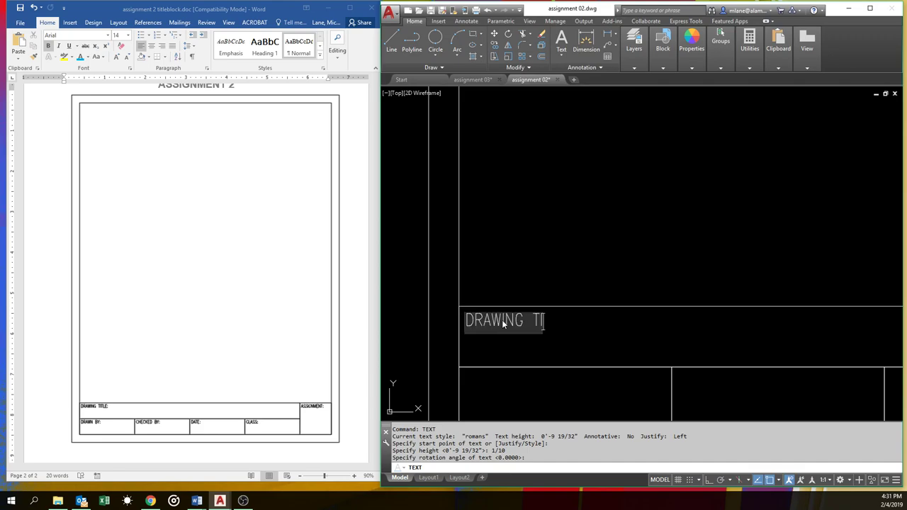
{"action": "type", "text": "TLE:"}
{"action": "key", "text": "Return"}
{"action": "key", "text": "Return"}
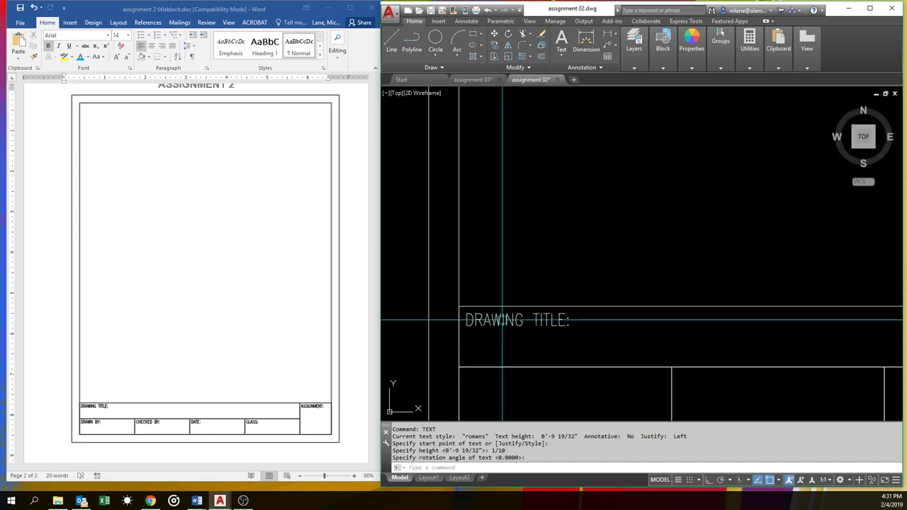
Copy the DRAWING TITLE: label down into the cell in the row below.
{"action": "scroll", "coordinate": [502, 319], "scroll_direction": "down", "scroll_amount": 4}
{"action": "scroll", "coordinate": [496, 351], "scroll_direction": "up", "scroll_amount": 2}
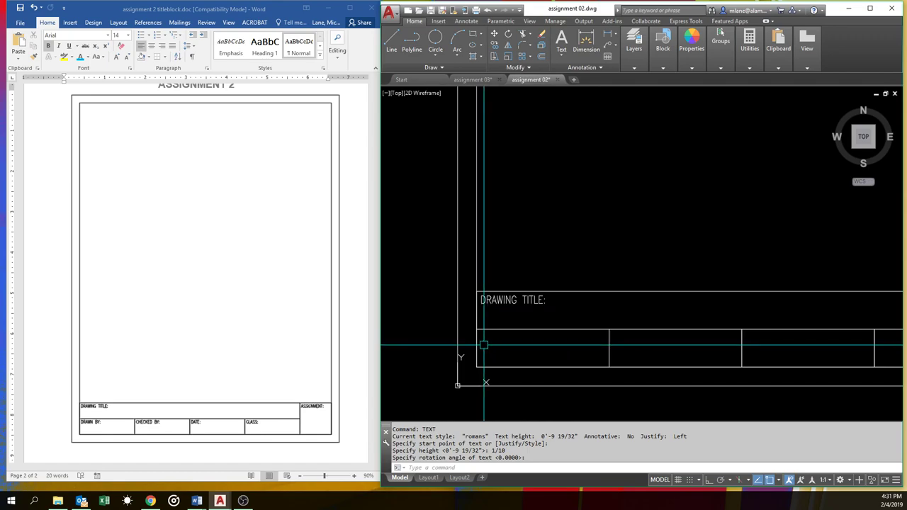
{"action": "scroll", "coordinate": [484, 342], "scroll_direction": "up", "scroll_amount": 4}
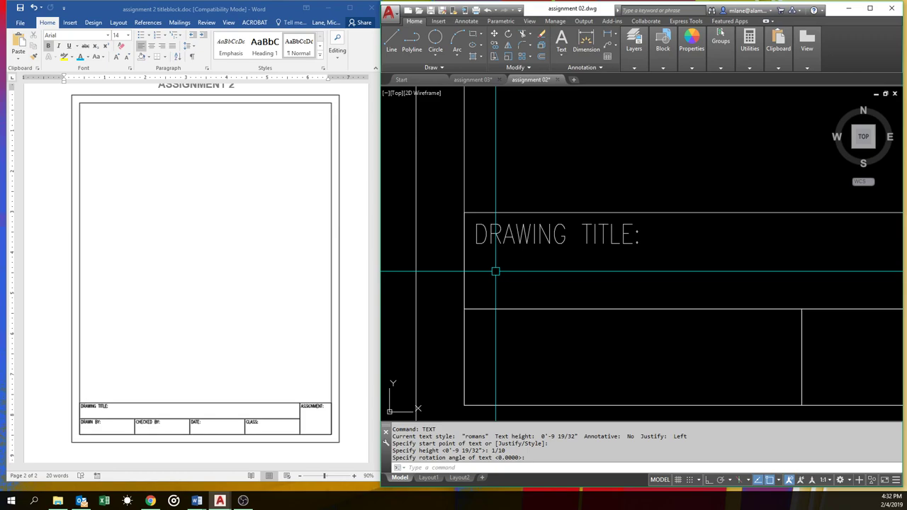
{"action": "key", "text": "Return"}
{"action": "key", "text": "Return"}
{"action": "type", "text": "co"}
{"action": "key", "text": "Return"}
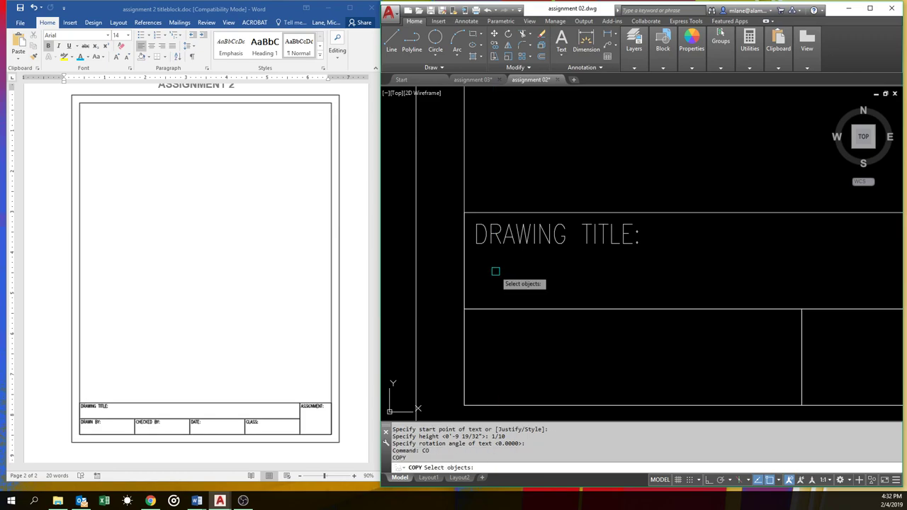
{"action": "left_click", "coordinate": [485, 232]}
{"action": "key", "text": "Return"}
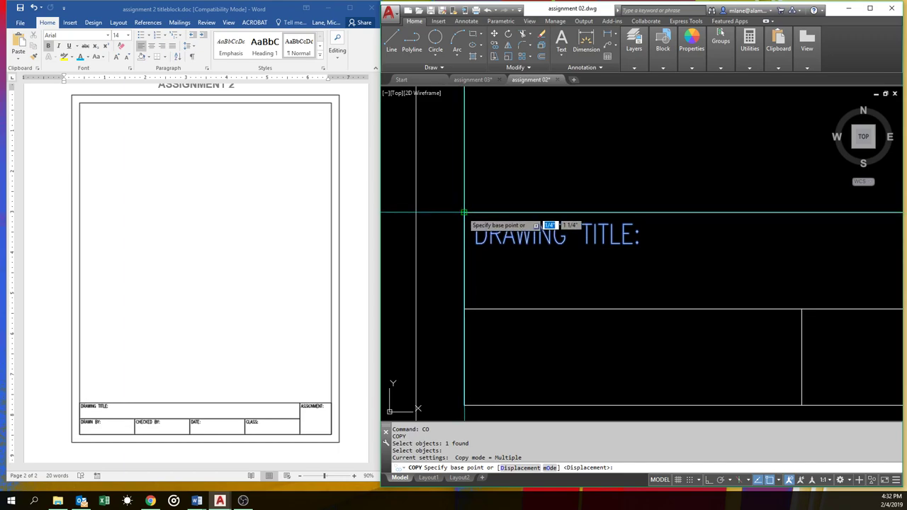
{"action": "left_click", "coordinate": [464, 212]}
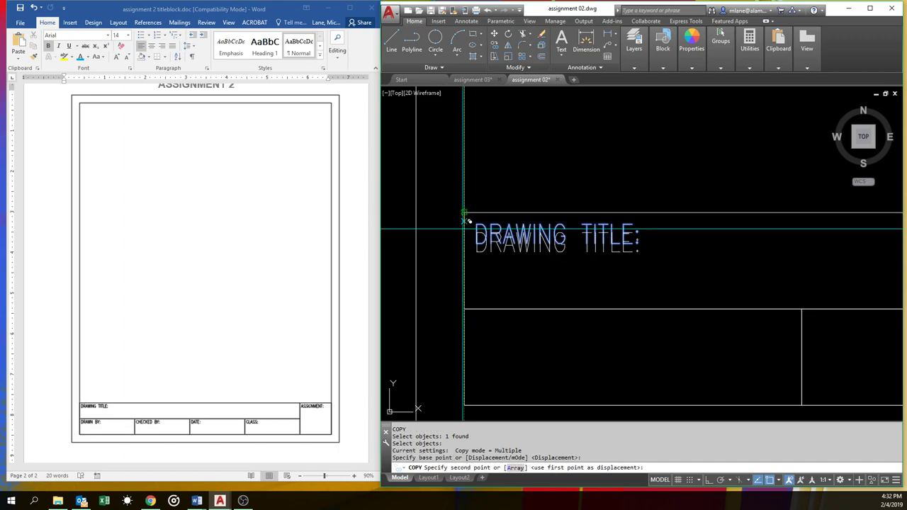
{"action": "left_click", "coordinate": [464, 308]}
{"action": "key", "text": "Return"}
Copy that lower label into the remaining three bottom cells and the top-right square.
{"action": "scroll", "coordinate": [464, 308], "scroll_direction": "down", "scroll_amount": 4}
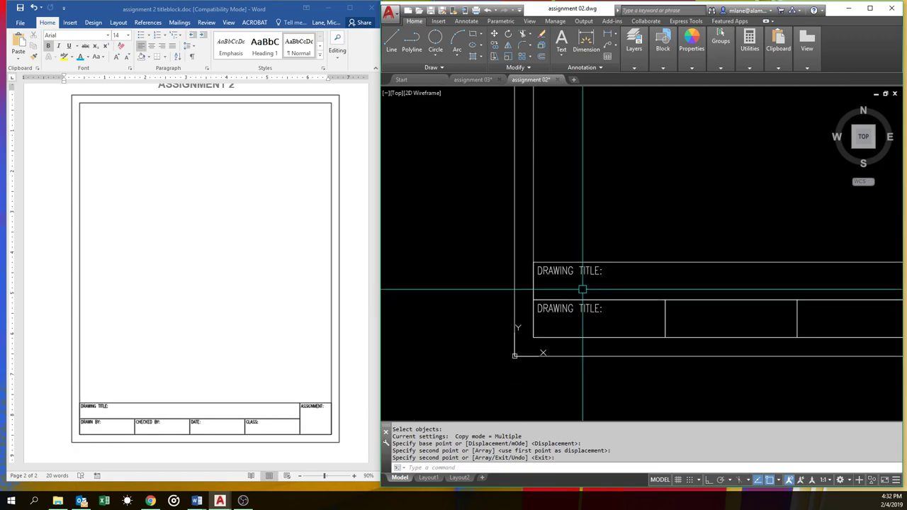
{"action": "middle_click_drag", "start_coordinate": [585, 282], "coordinate": [464, 264]}
{"action": "scroll", "coordinate": [462, 268], "scroll_direction": "down", "scroll_amount": 2}
{"action": "type", "text": "co"}
{"action": "key", "text": "Return"}
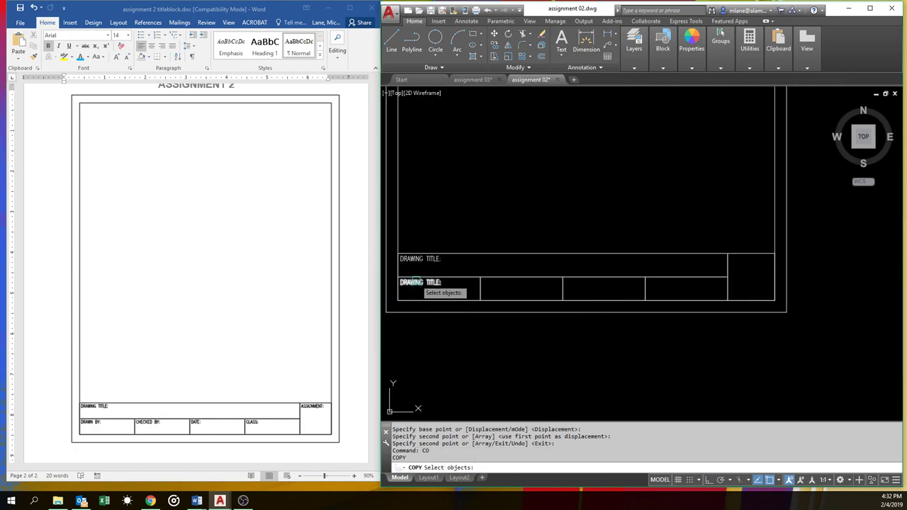
{"action": "left_click", "coordinate": [399, 280]}
{"action": "key", "text": "Return"}
{"action": "left_click", "coordinate": [398, 278]}
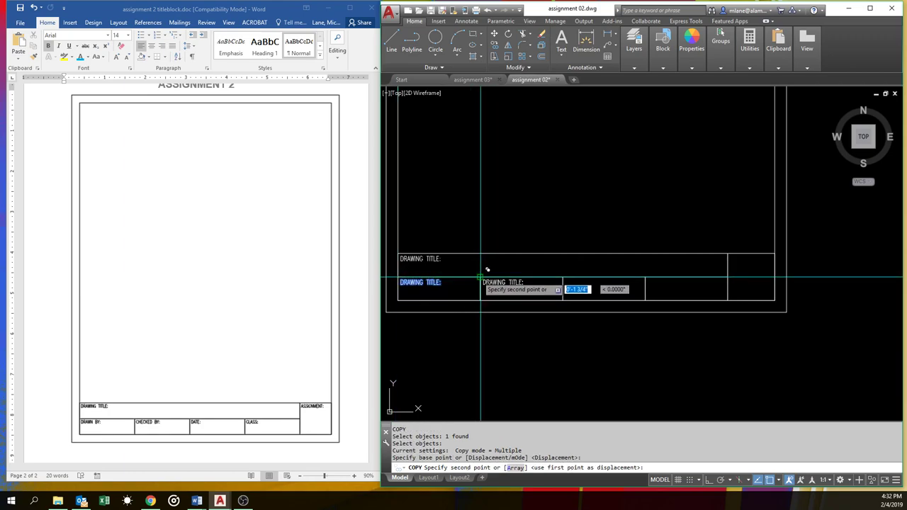
{"action": "left_click", "coordinate": [480, 277]}
{"action": "left_click", "coordinate": [563, 278]}
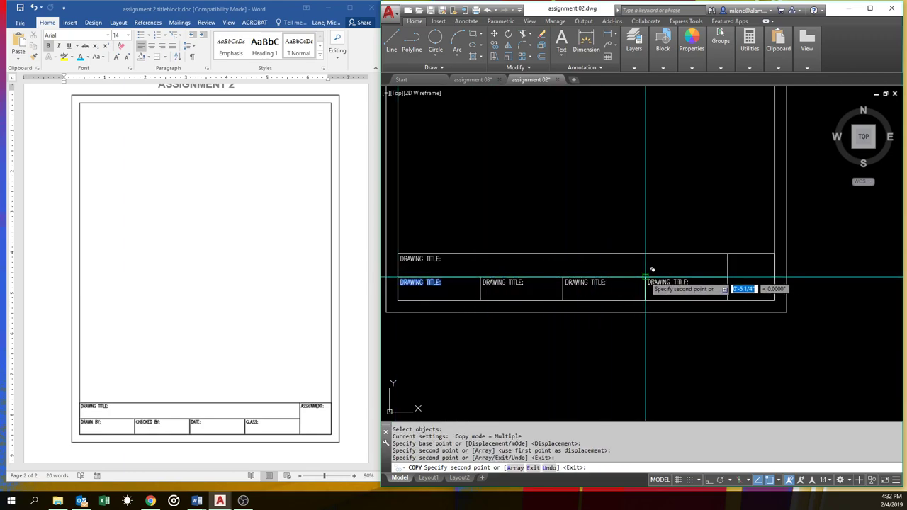
{"action": "left_click", "coordinate": [645, 278]}
{"action": "left_click", "coordinate": [730, 254]}
{"action": "key", "text": "Return"}
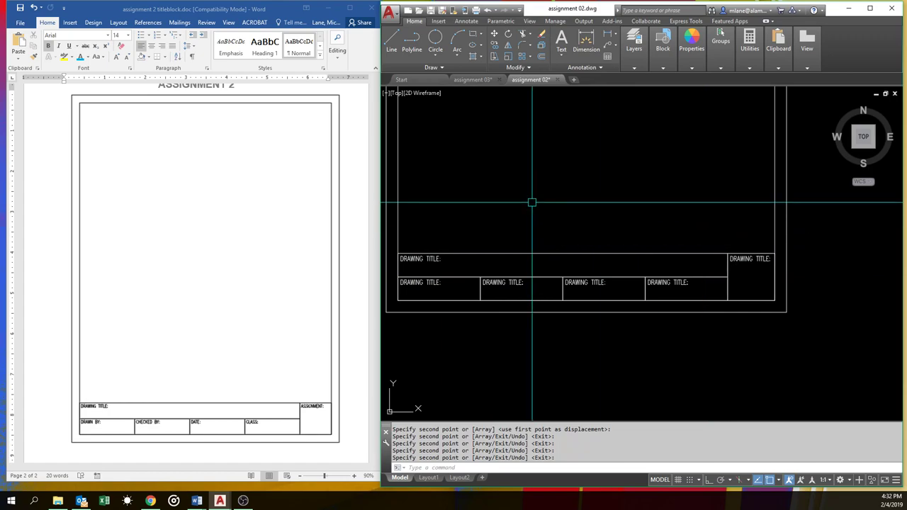
{"action": "middle_click_drag", "start_coordinate": [492, 208], "coordinate": [544, 230]}
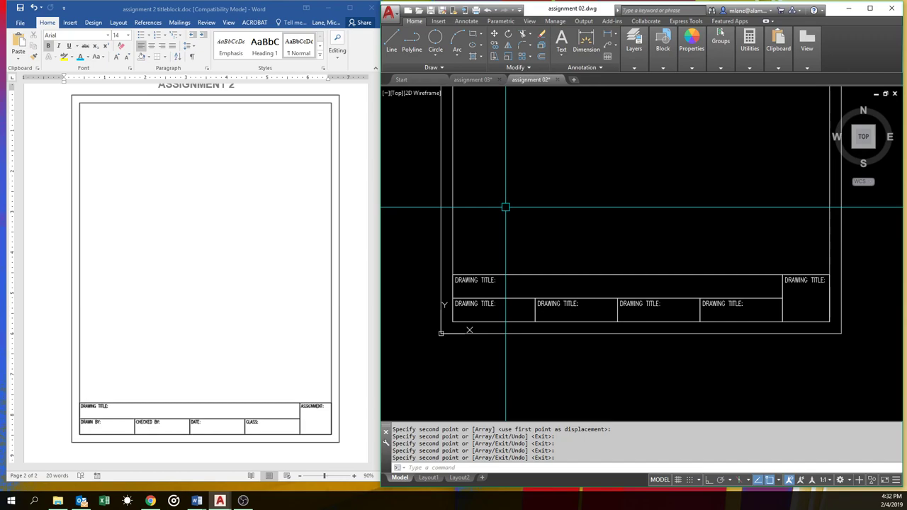
Retype the lower-left copied label as DRAWN BY:.
{"action": "double_click", "coordinate": [470, 305]}
{"action": "scroll", "coordinate": [461, 307], "scroll_direction": "up", "scroll_amount": 8}
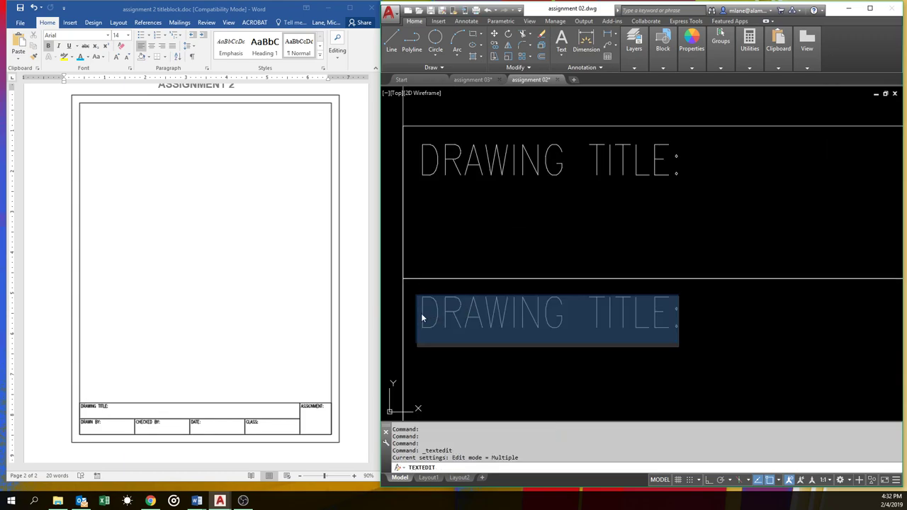
{"action": "type", "text": "D"}
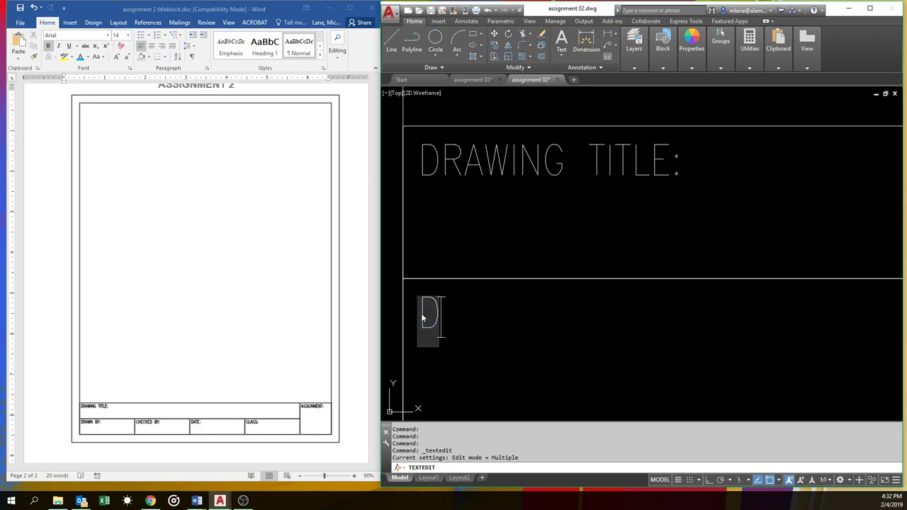
{"action": "type", "text": "RAWN BY:"}
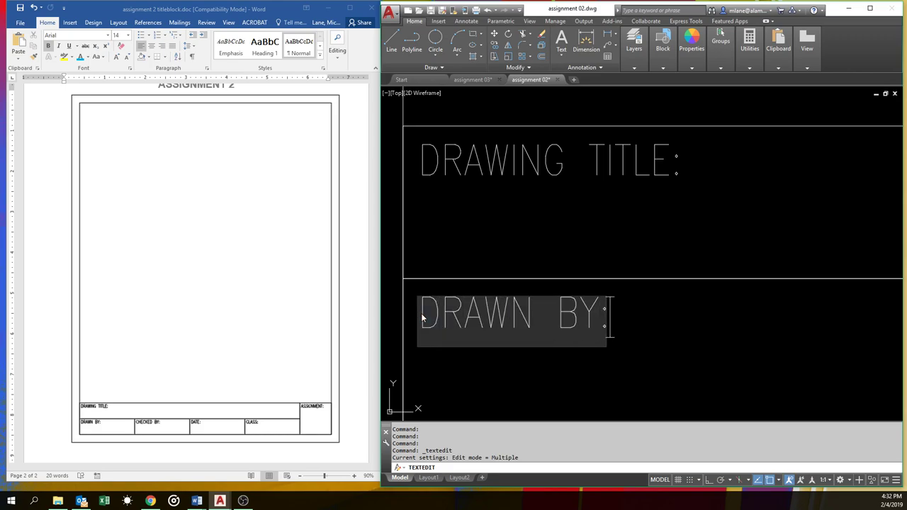
{"action": "key", "text": "Return"}
{"action": "scroll", "coordinate": [603, 232], "scroll_direction": "down", "scroll_amount": 6}
{"action": "scroll", "coordinate": [694, 256], "scroll_direction": "up", "scroll_amount": 2}
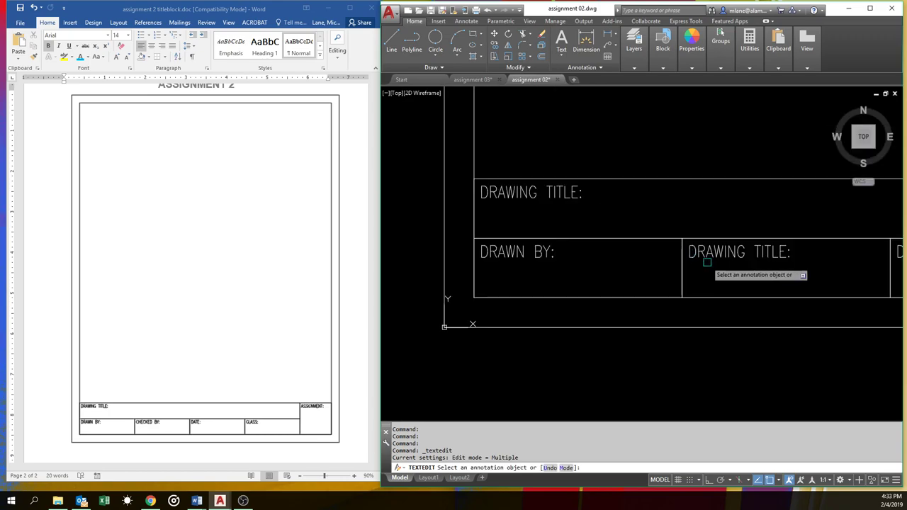
Replace the next copied label's text with CHECKED BY:.
{"action": "left_click", "coordinate": [718, 254]}
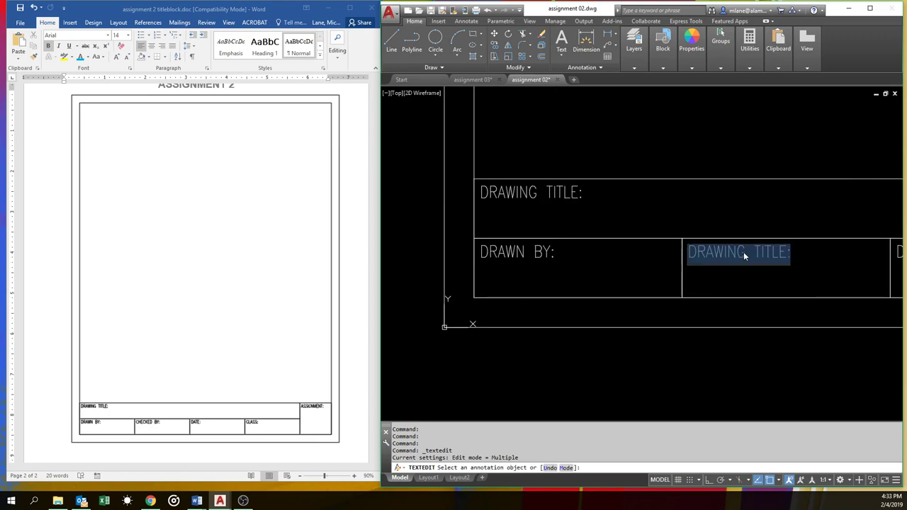
{"action": "left_click", "coordinate": [744, 252]}
{"action": "left_click_drag", "start_coordinate": [745, 251], "coordinate": [737, 255]}
{"action": "type", "text": "S"}
{"action": "key", "text": "Home"}
{"action": "key", "text": "shift+Right"}
{"action": "key", "text": "shift+Right"}
{"action": "key", "text": "shift+Right"}
{"action": "key", "text": "shift+Right"}
{"action": "key", "text": "shift+End"}
{"action": "type", "text": "CH"}
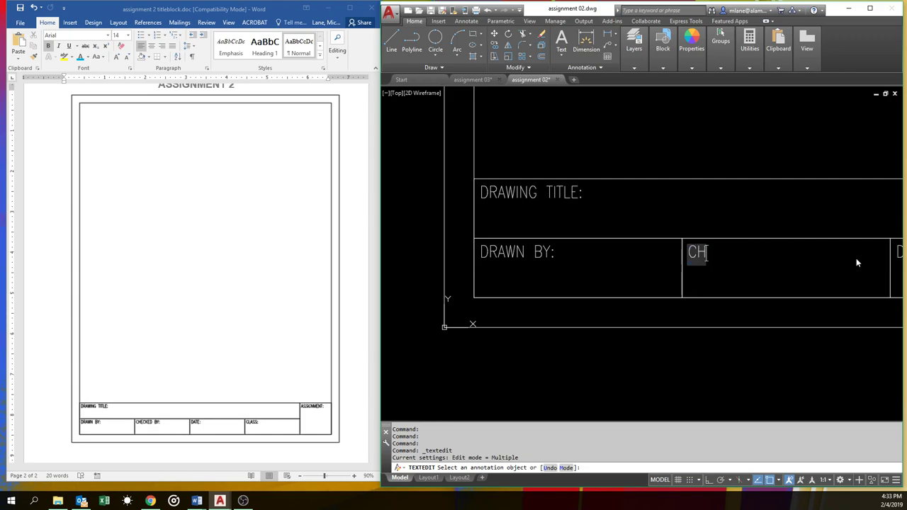
{"action": "type", "text": "ECKED BY:"}
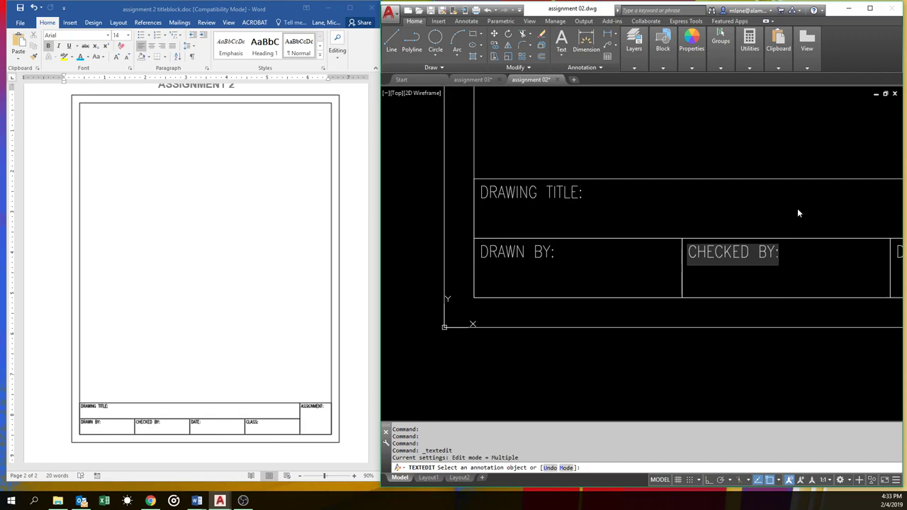
{"action": "left_click", "coordinate": [797, 210]}
{"action": "scroll", "coordinate": [792, 213], "scroll_direction": "down", "scroll_amount": 4}
{"action": "key", "text": "Escape"}
Relabel the third and fourth bottom cells as DATE: and CLASS:.
{"action": "scroll", "coordinate": [791, 213], "scroll_direction": "up", "scroll_amount": 2}
{"action": "middle_click_drag", "start_coordinate": [792, 213], "coordinate": [560, 212]}
{"action": "scroll", "coordinate": [561, 213], "scroll_direction": "down", "scroll_amount": 4}
{"action": "scroll", "coordinate": [584, 241], "scroll_direction": "up", "scroll_amount": 4}
{"action": "scroll", "coordinate": [588, 213], "scroll_direction": "down", "scroll_amount": 3}
{"action": "left_click", "coordinate": [588, 207]}
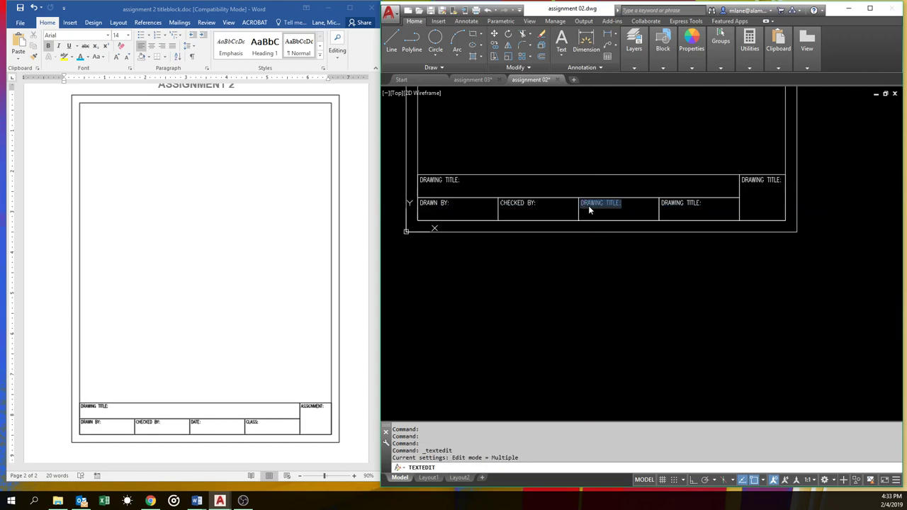
{"action": "type", "text": "DATE:"}
{"action": "key", "text": "Return"}
{"action": "left_click", "coordinate": [665, 204]}
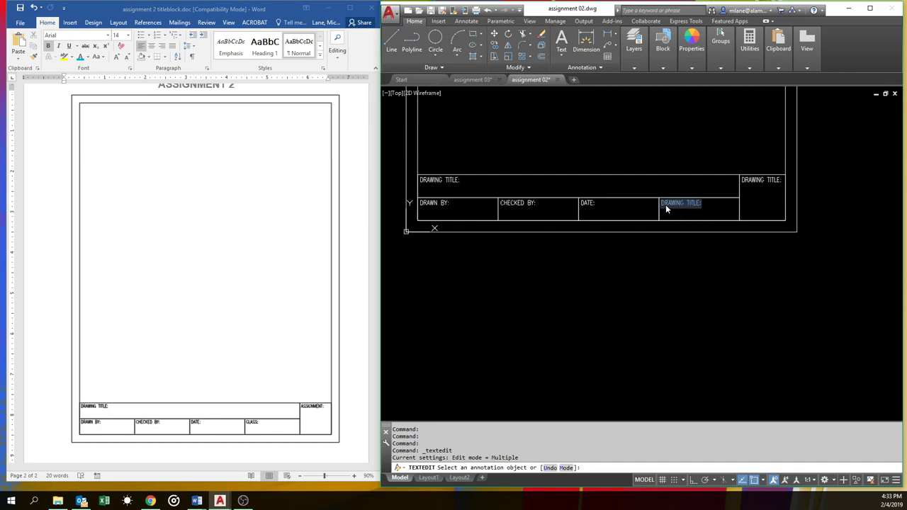
{"action": "type", "text": "CLASS:"}
{"action": "key", "text": "Return"}
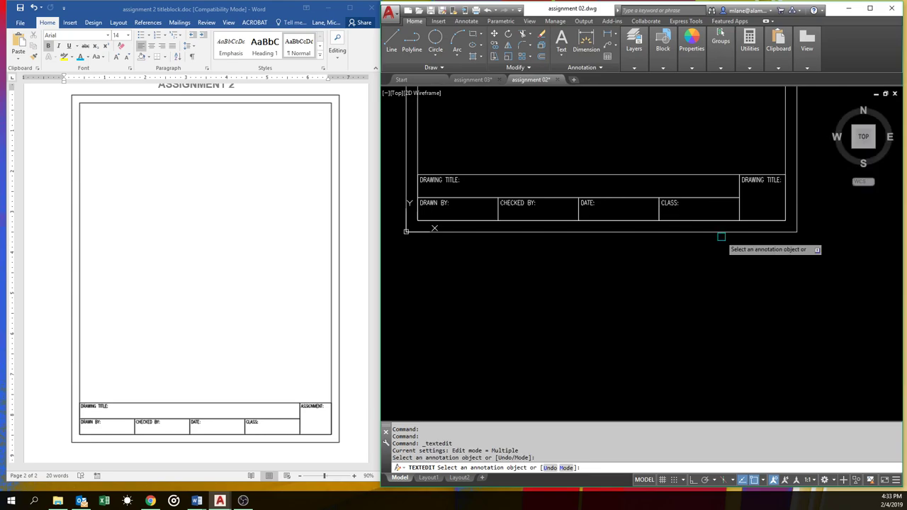
Change the top-right cell's label to ASSIGNMENT: and view the whole sheet.
{"action": "left_click", "coordinate": [762, 183]}
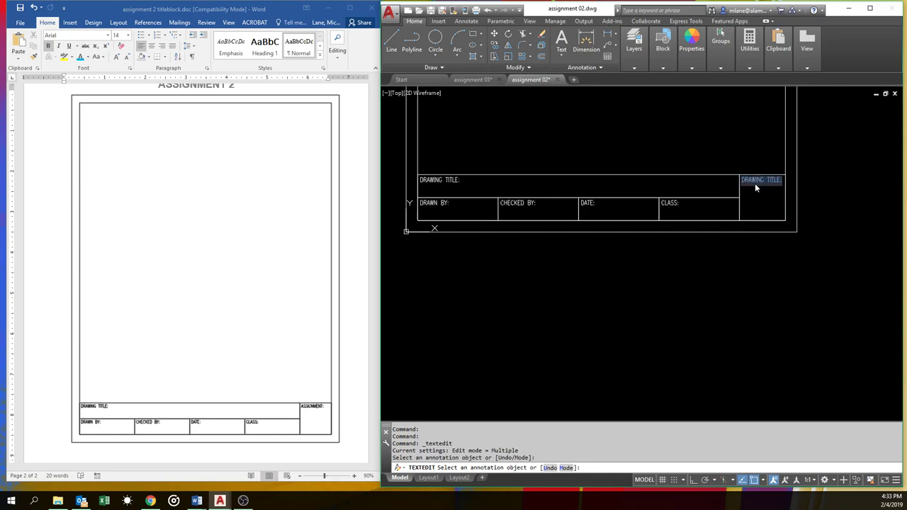
{"action": "left_click", "coordinate": [741, 182]}
{"action": "left_click_drag", "start_coordinate": [741, 181], "coordinate": [815, 177]}
{"action": "key", "text": "BackSpace"}
{"action": "type", "text": "ASSIGNMENT:"}
{"action": "left_click", "coordinate": [812, 187]}
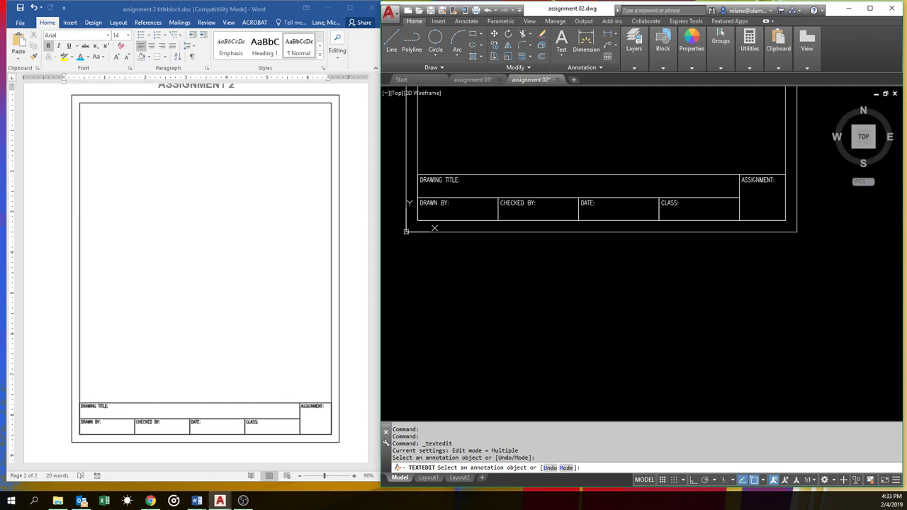
{"action": "key", "text": "Escape"}
{"action": "scroll", "coordinate": [744, 205], "scroll_direction": "down", "scroll_amount": 2}
{"action": "middle_click_drag", "start_coordinate": [711, 164], "coordinate": [698, 237]}
{"action": "scroll", "coordinate": [685, 180], "scroll_direction": "down", "scroll_amount": 2}
{"action": "middle_click_drag", "start_coordinate": [685, 180], "coordinate": [650, 240]}
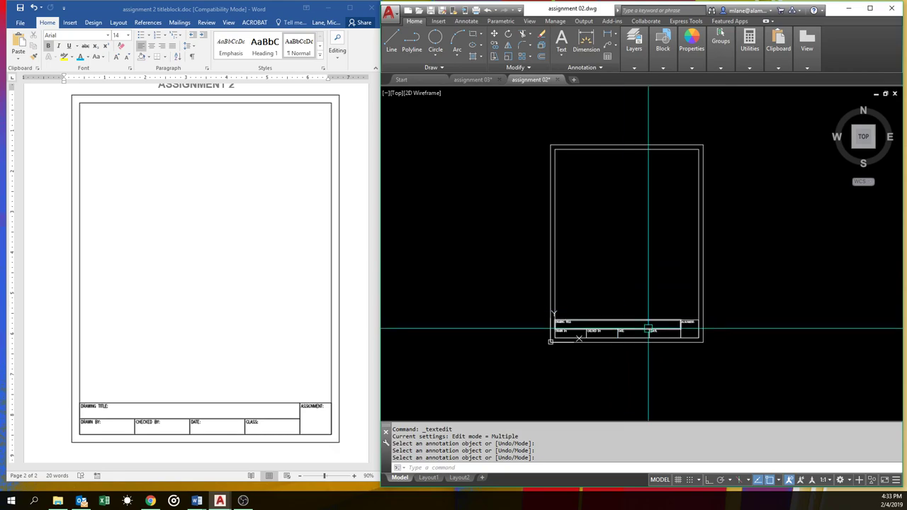
Abandon Save As and save assignment 02.dwg under its current name with QSAVE.
{"action": "scroll", "coordinate": [652, 333], "scroll_direction": "up", "scroll_amount": 2}
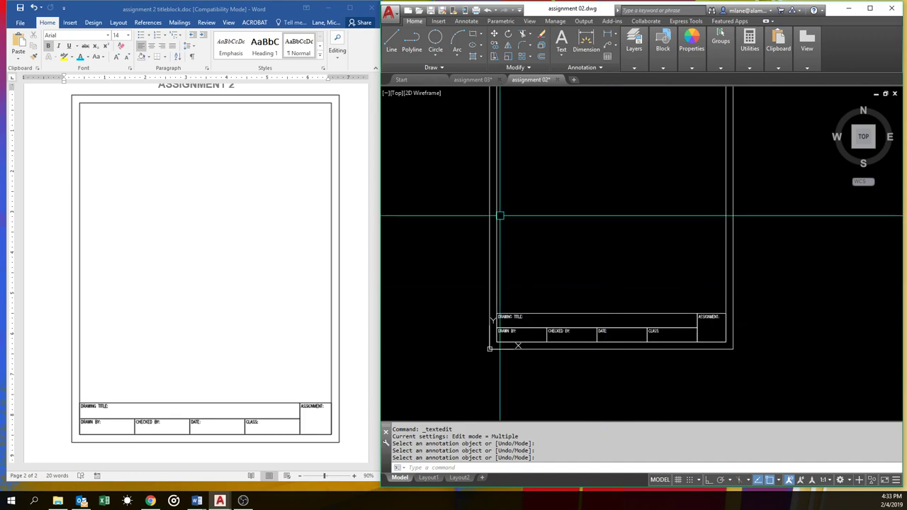
{"action": "left_click", "coordinate": [388, 12]}
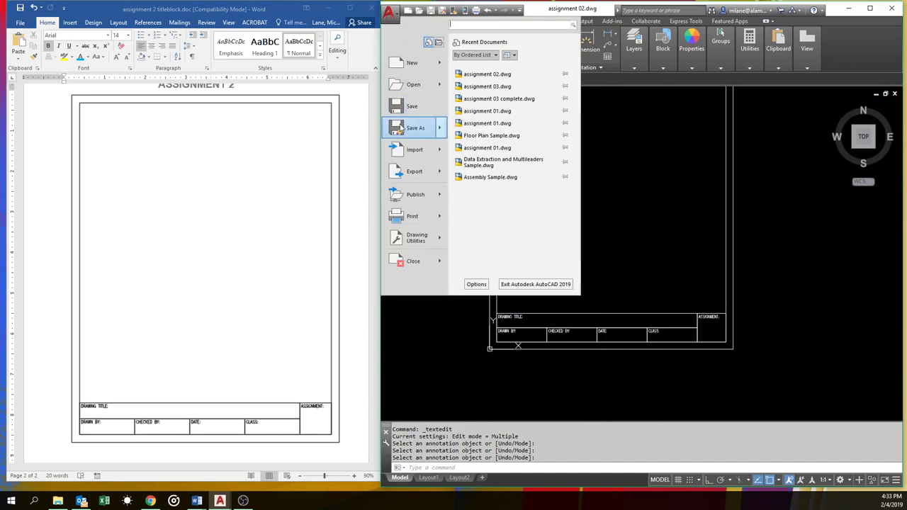
{"action": "left_click", "coordinate": [412, 127]}
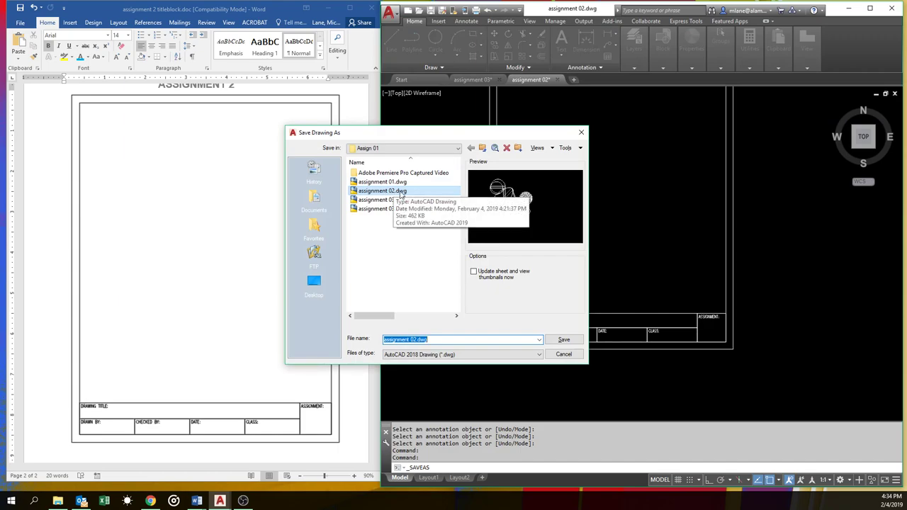
{"action": "left_click", "coordinate": [563, 354]}
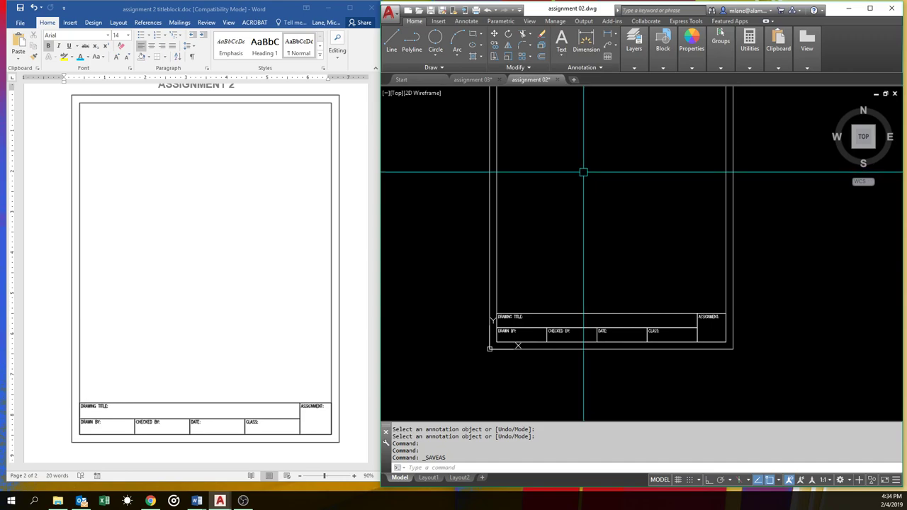
{"action": "type", "text": "QSAVE"}
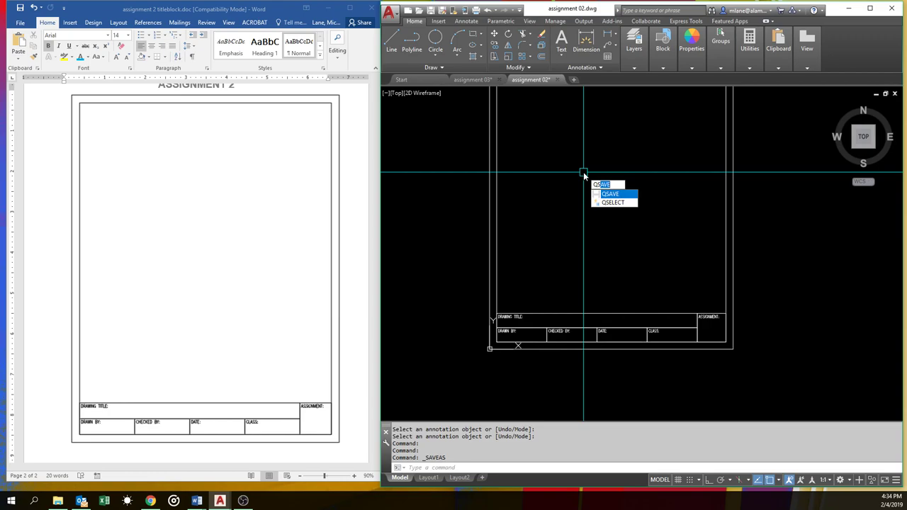
{"action": "key", "text": "Return"}
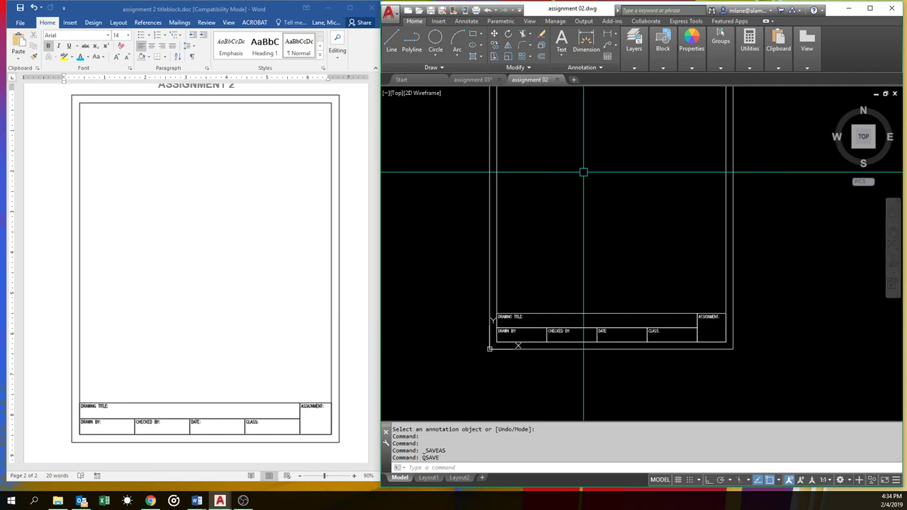